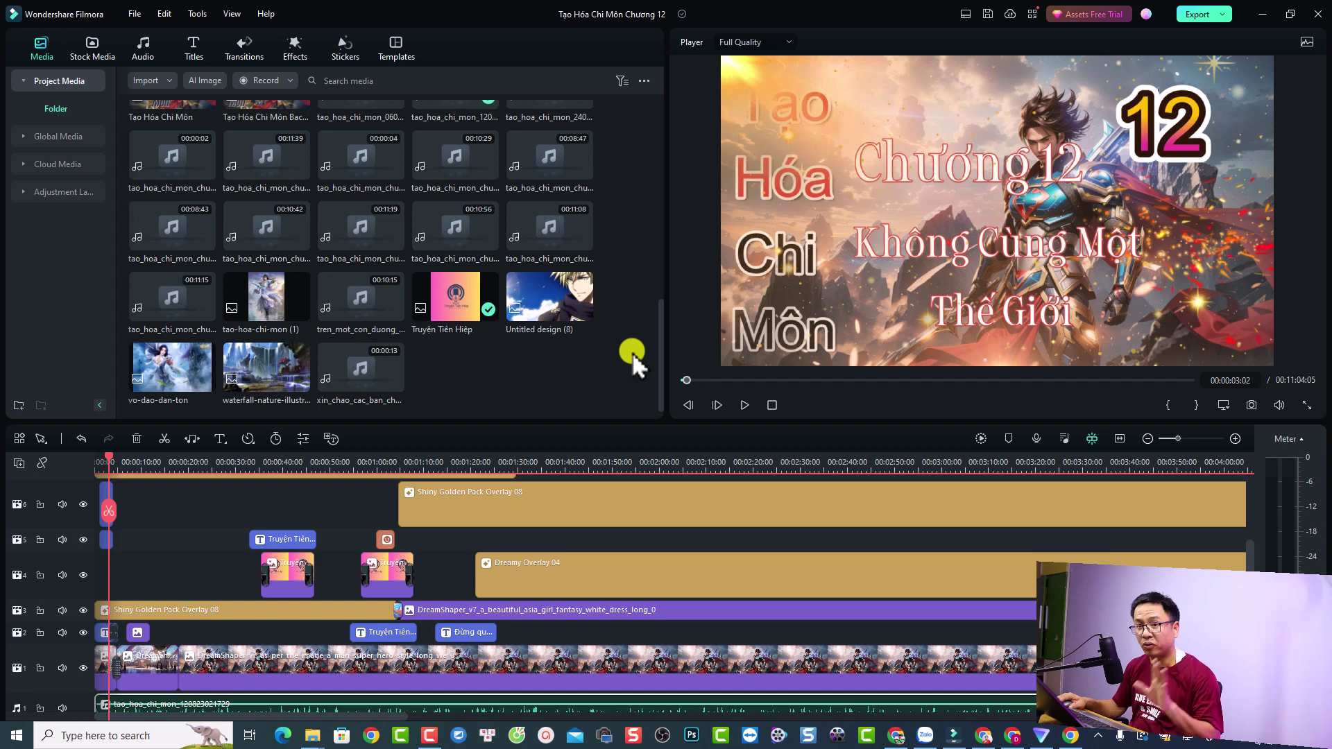
Check the installed Filmora version in the program's About information.
left_click(268, 13)
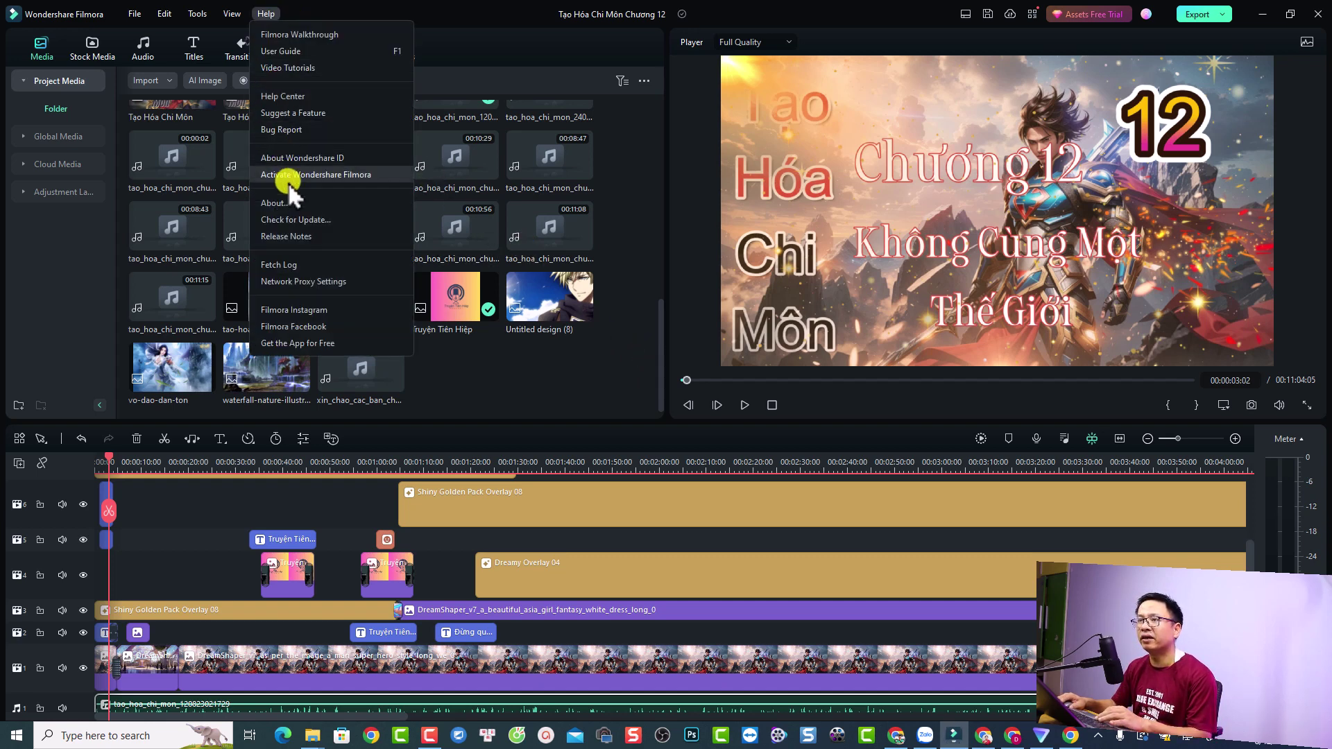
left_click(285, 203)
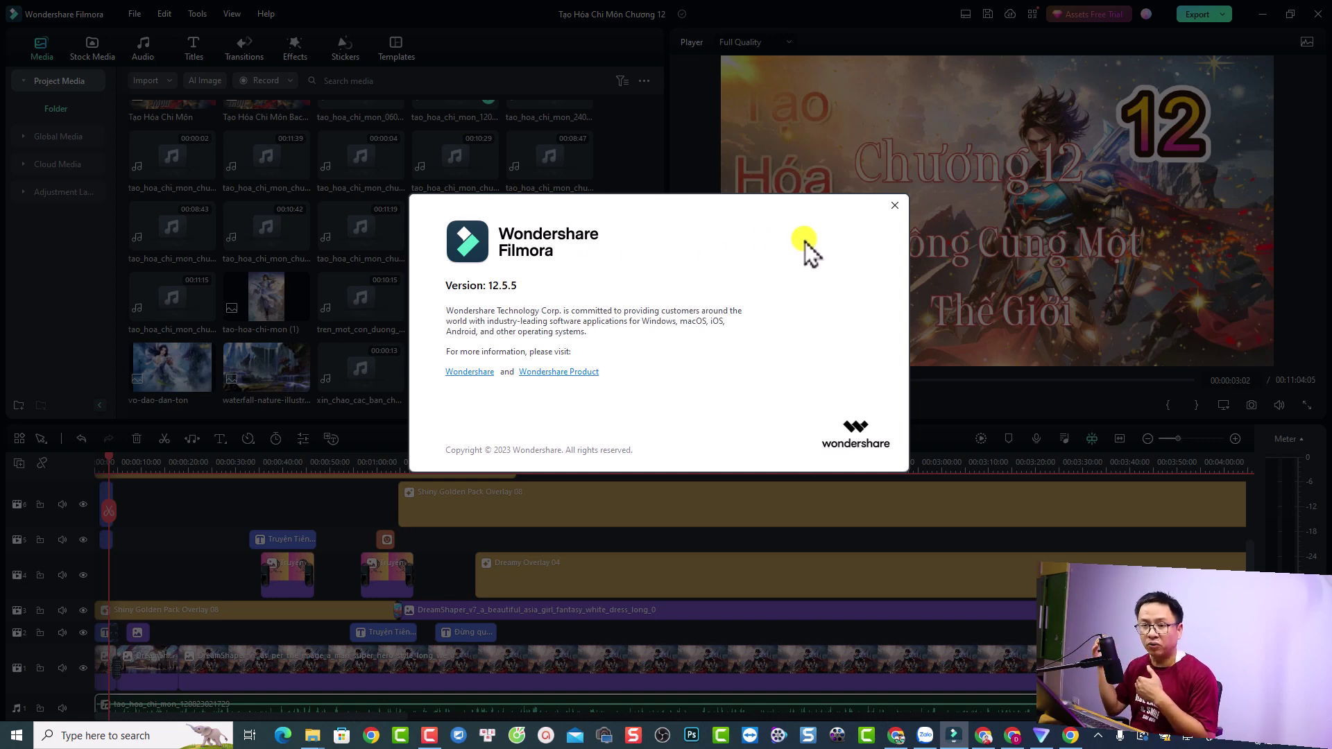
left_click(888, 207)
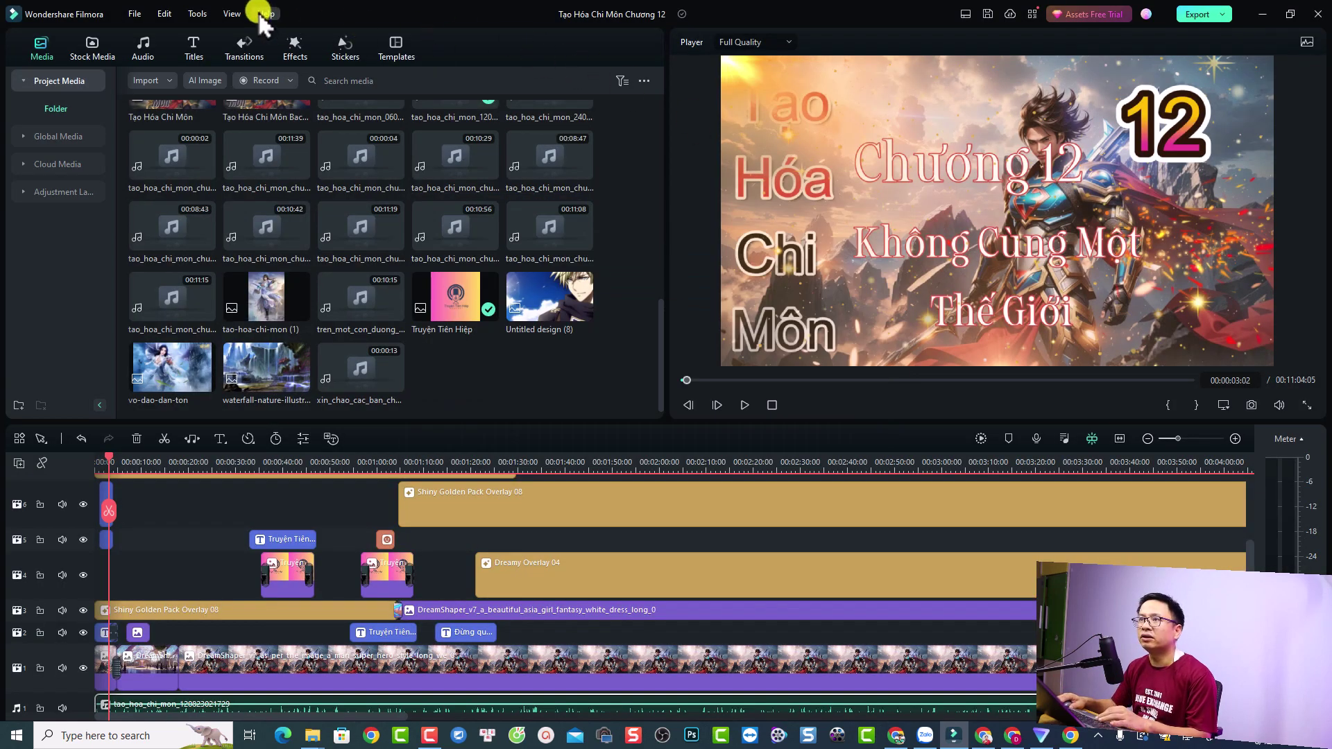
Open Filmora's release notes and examine the latest version entries for both Windows and Mac.
left_click(267, 13)
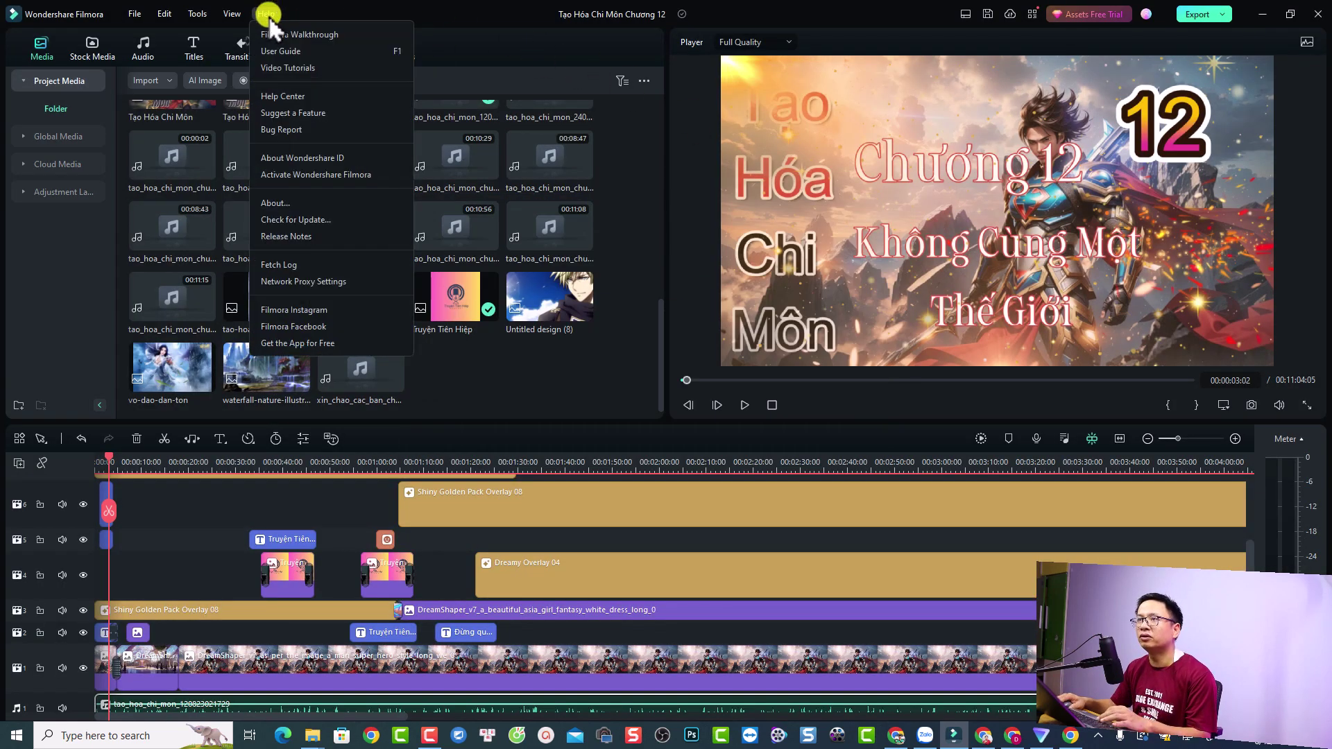
left_click(286, 235)
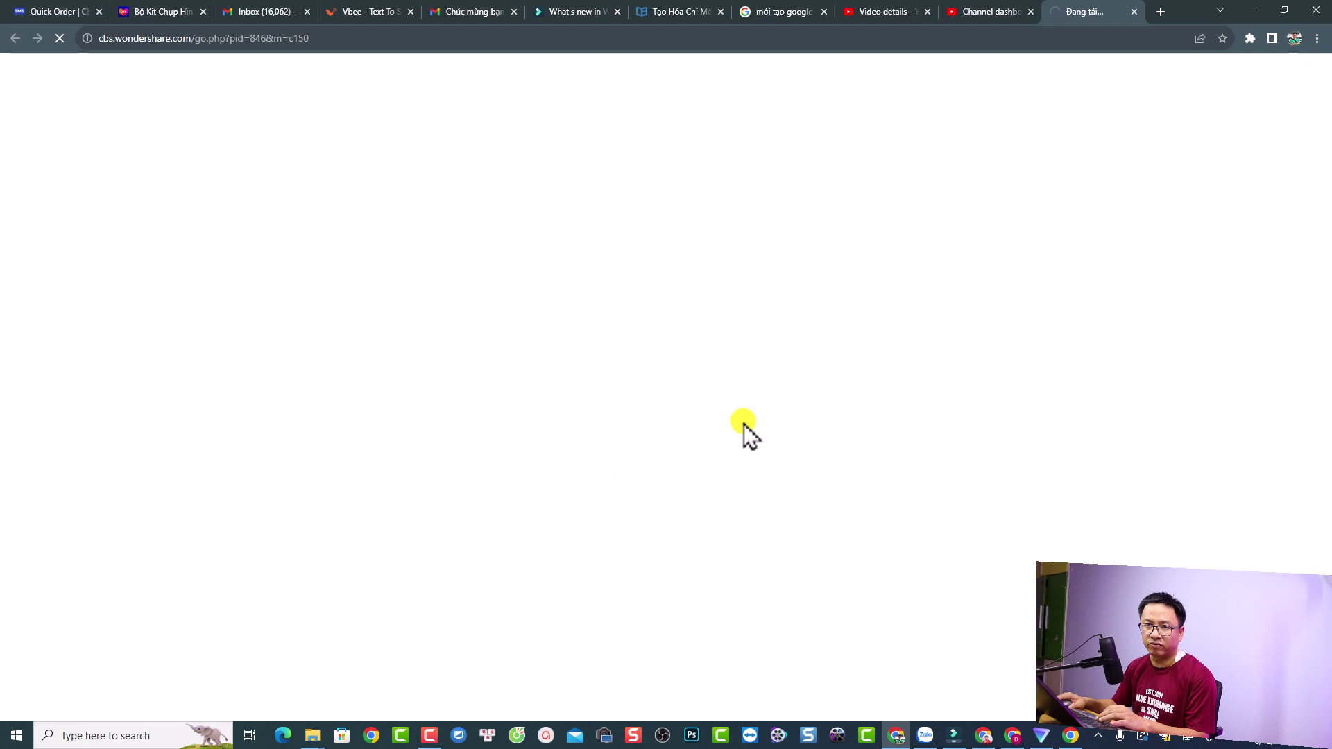
scroll(441, 430, "down", 3)
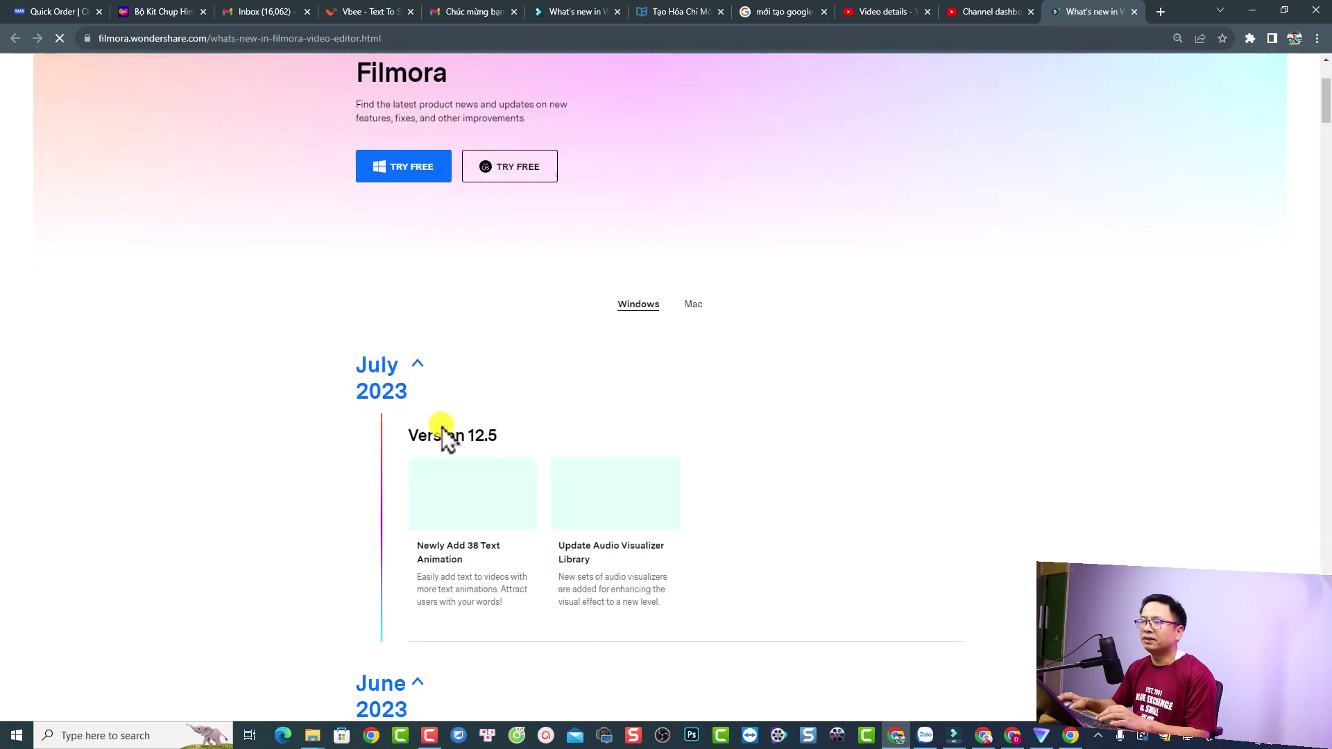
scroll(443, 435, "down", 1)
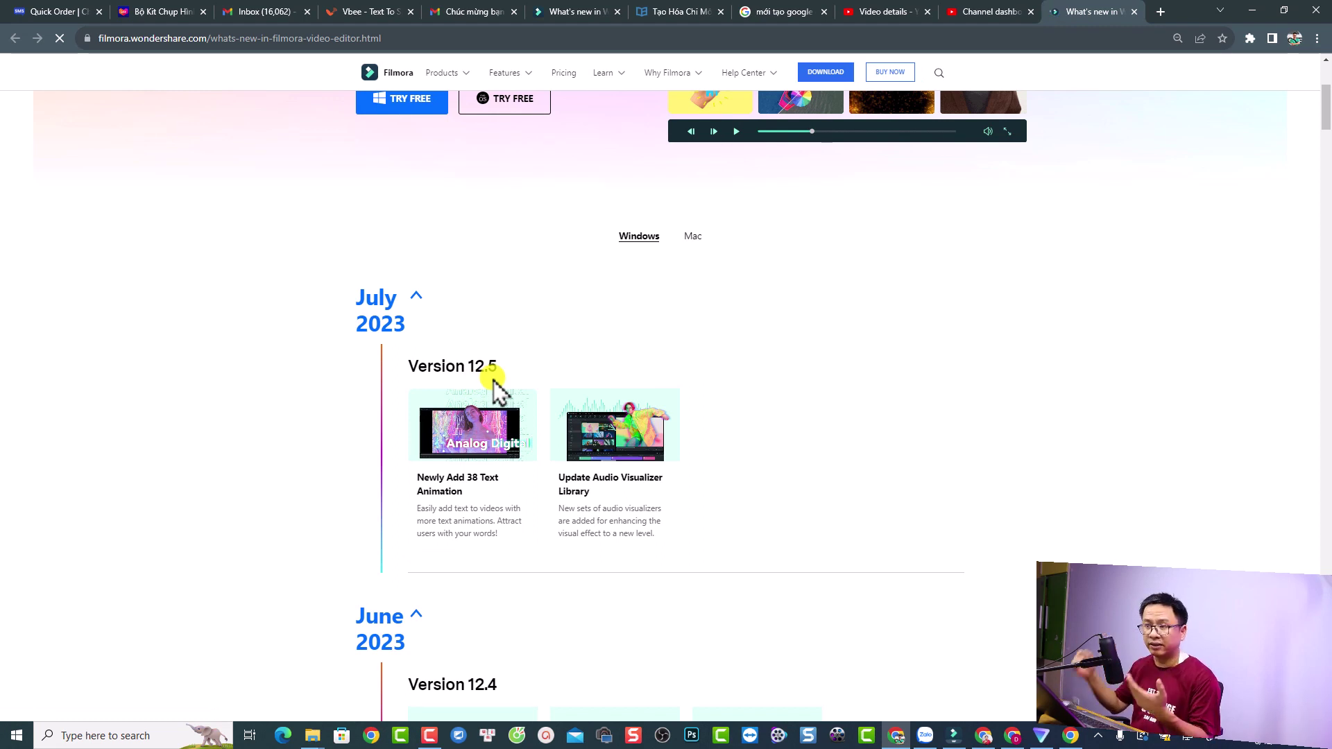
left_click(697, 239)
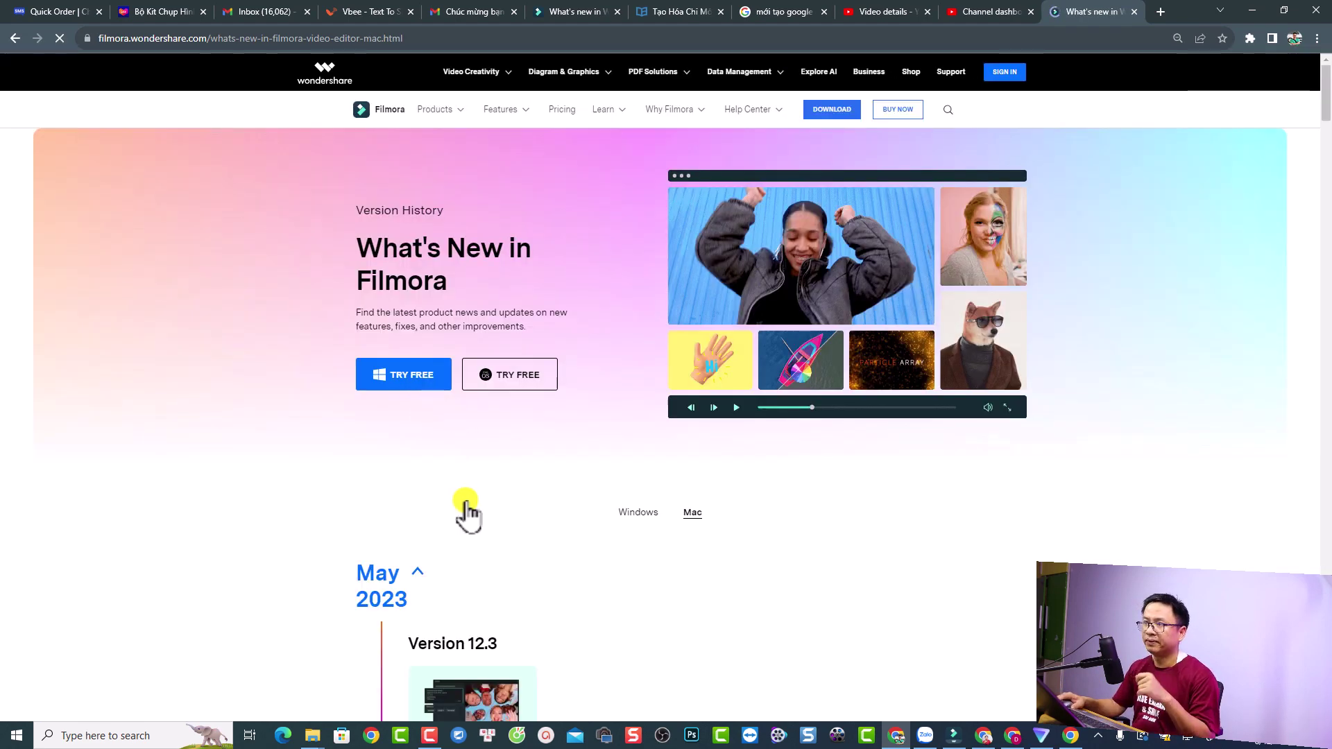
scroll(465, 586, "down", 2)
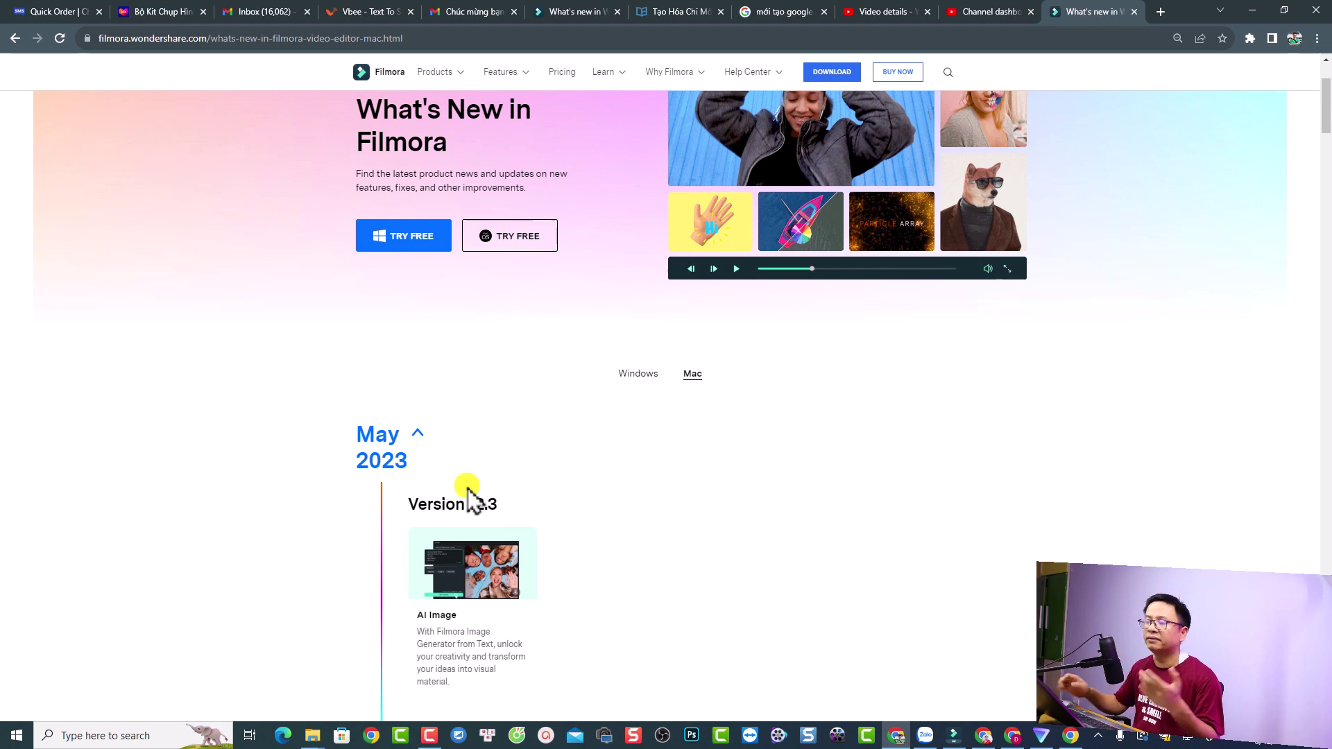
Get the free-trial Windows installer from the Filmora site and run filmora_setup_full846 (10).exe from the Downloads folder.
left_click(423, 233)
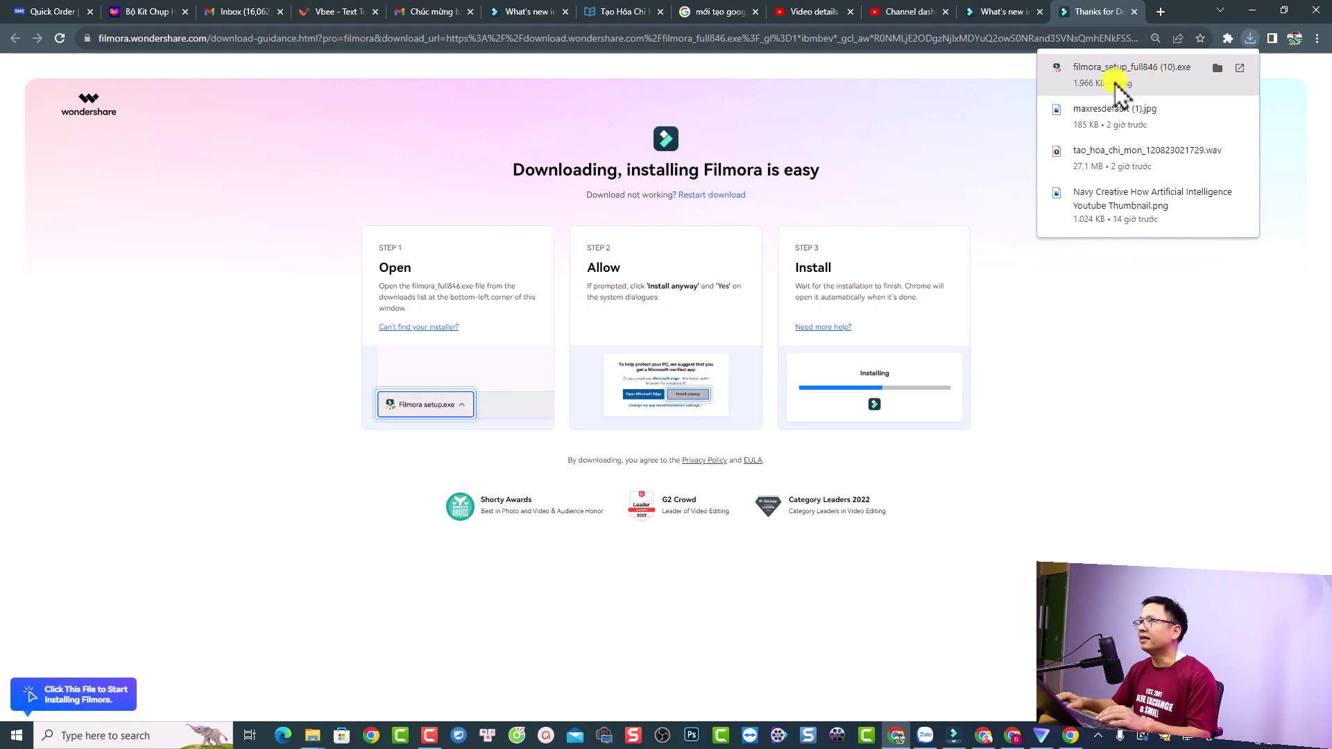
left_click(1216, 68)
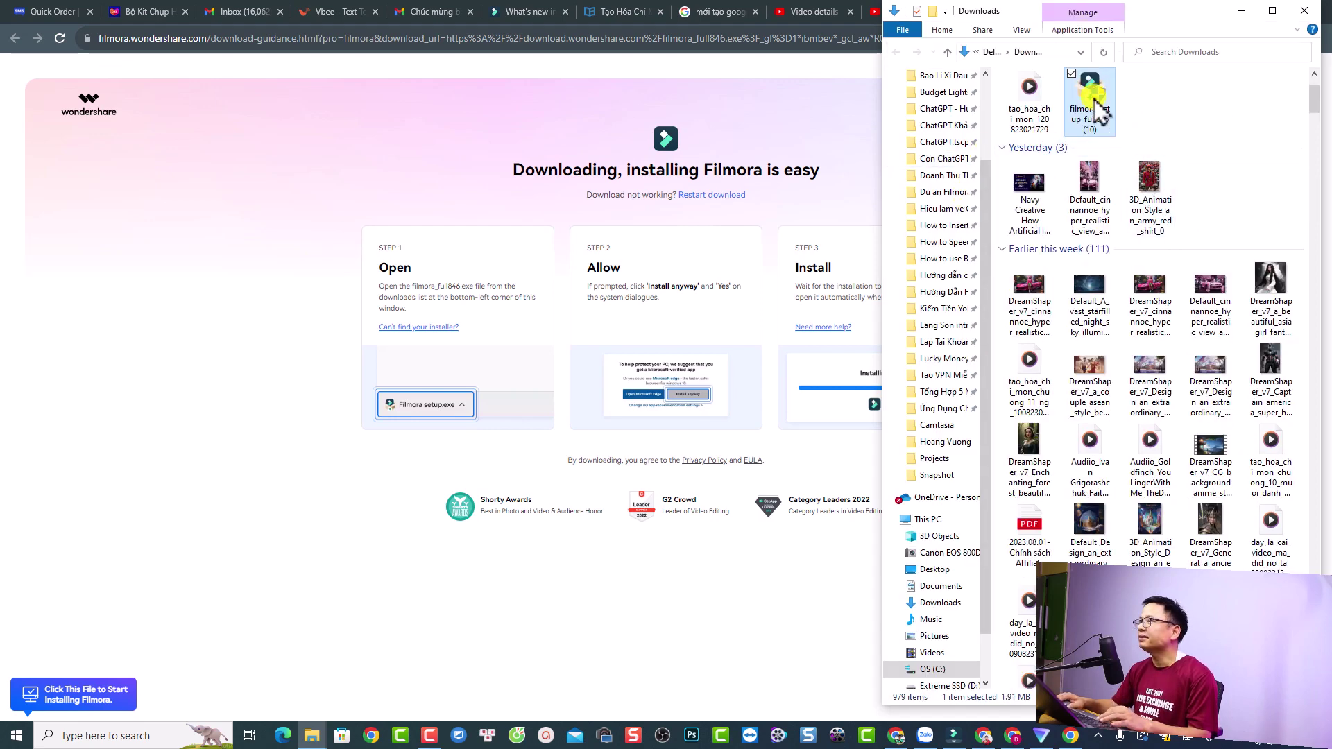
double_click(1092, 100)
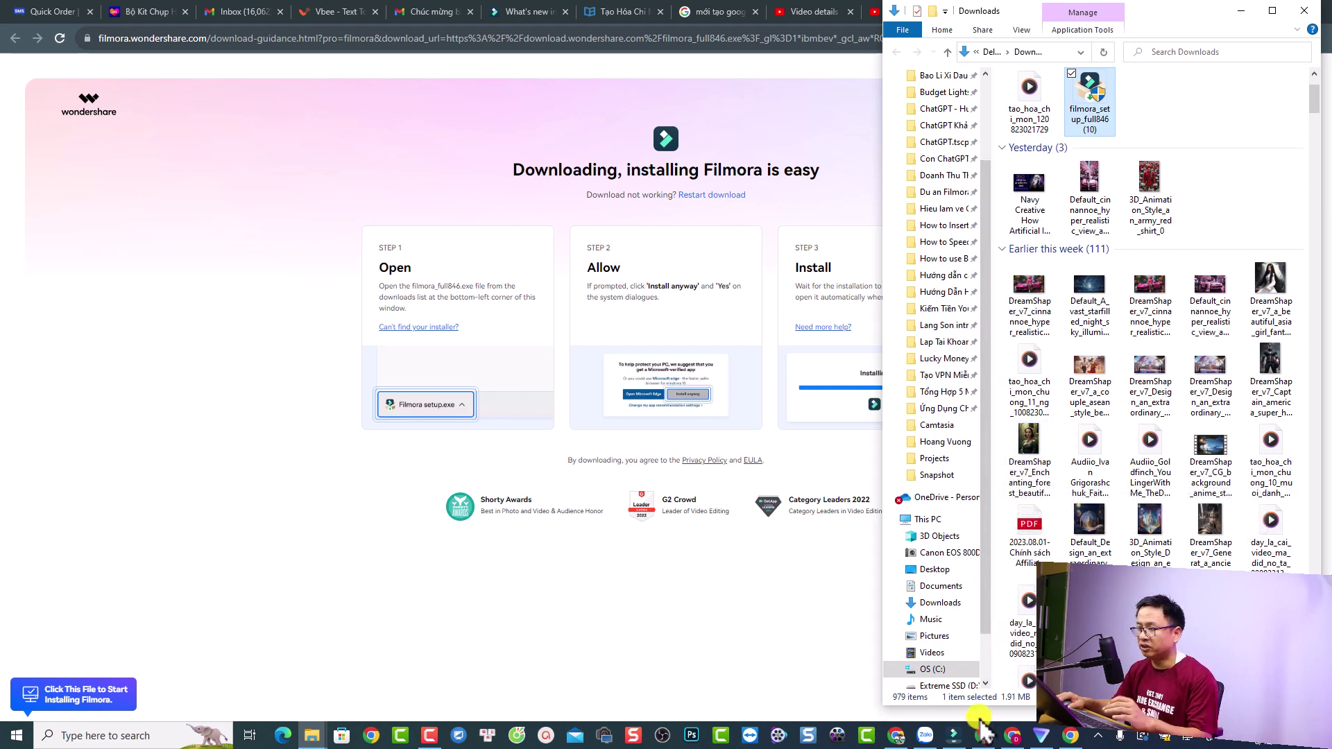
Switch to Filmora, close the open project with its changes saved, and exit the program's start window.
left_click(955, 735)
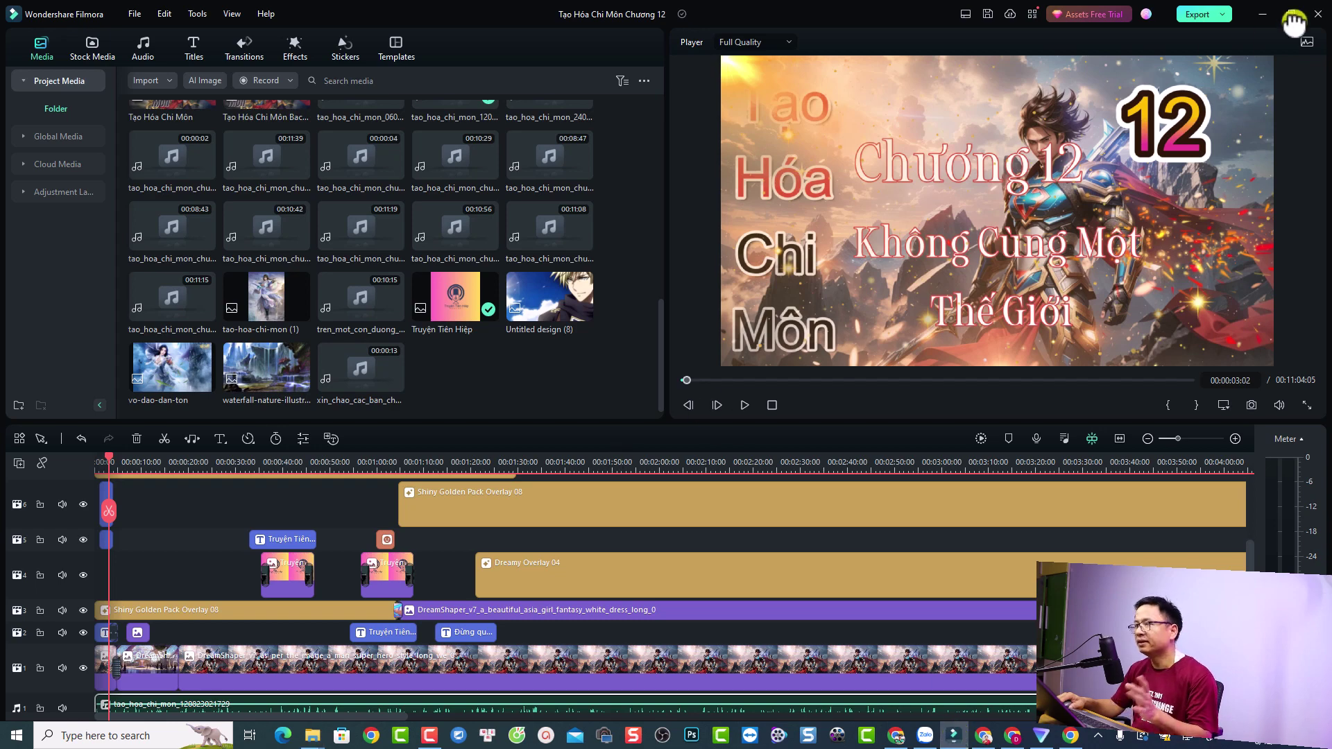
left_click(1317, 14)
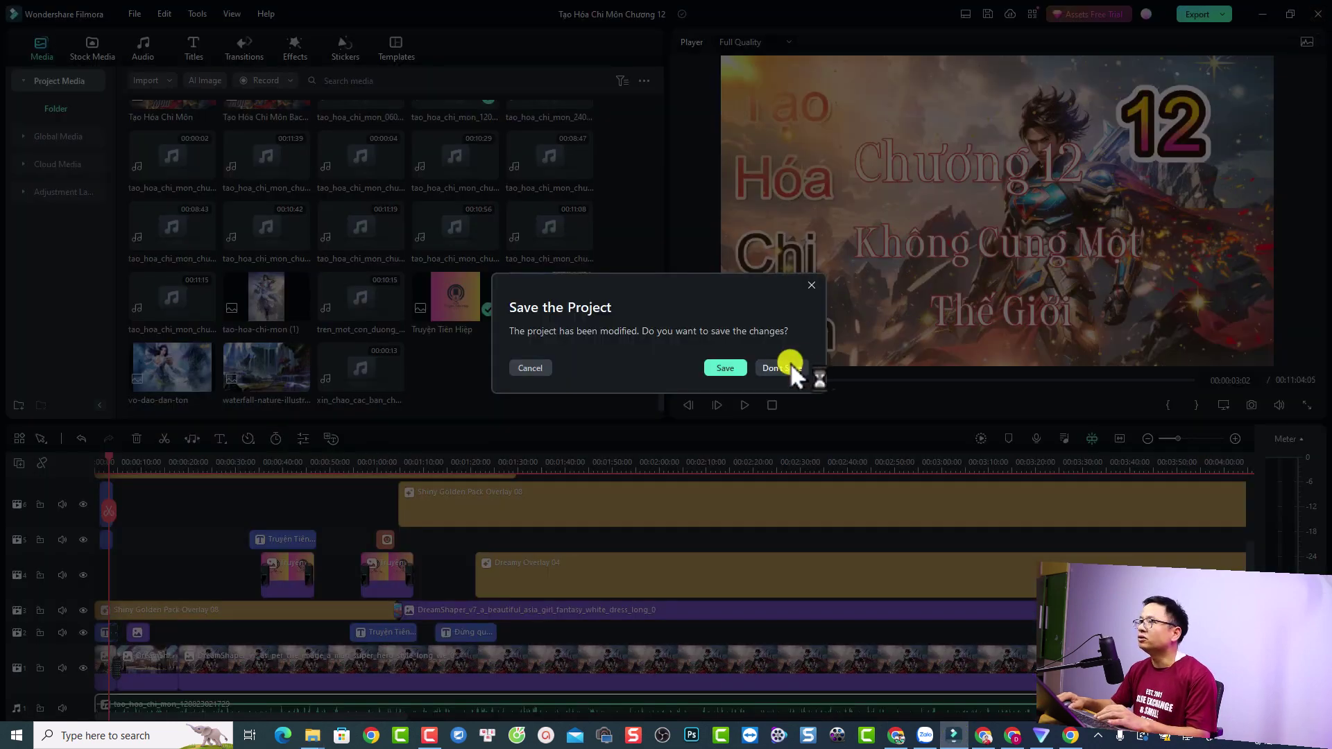
left_click(722, 368)
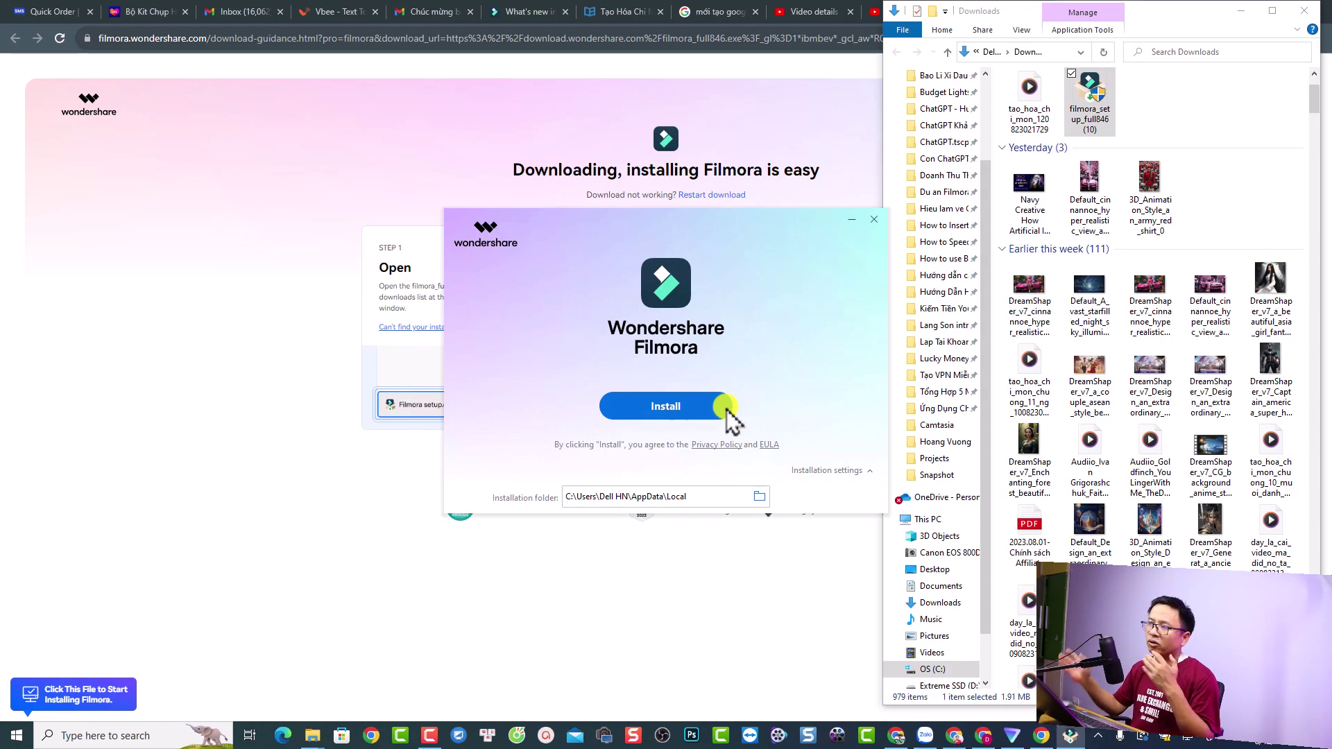
left_click(726, 409)
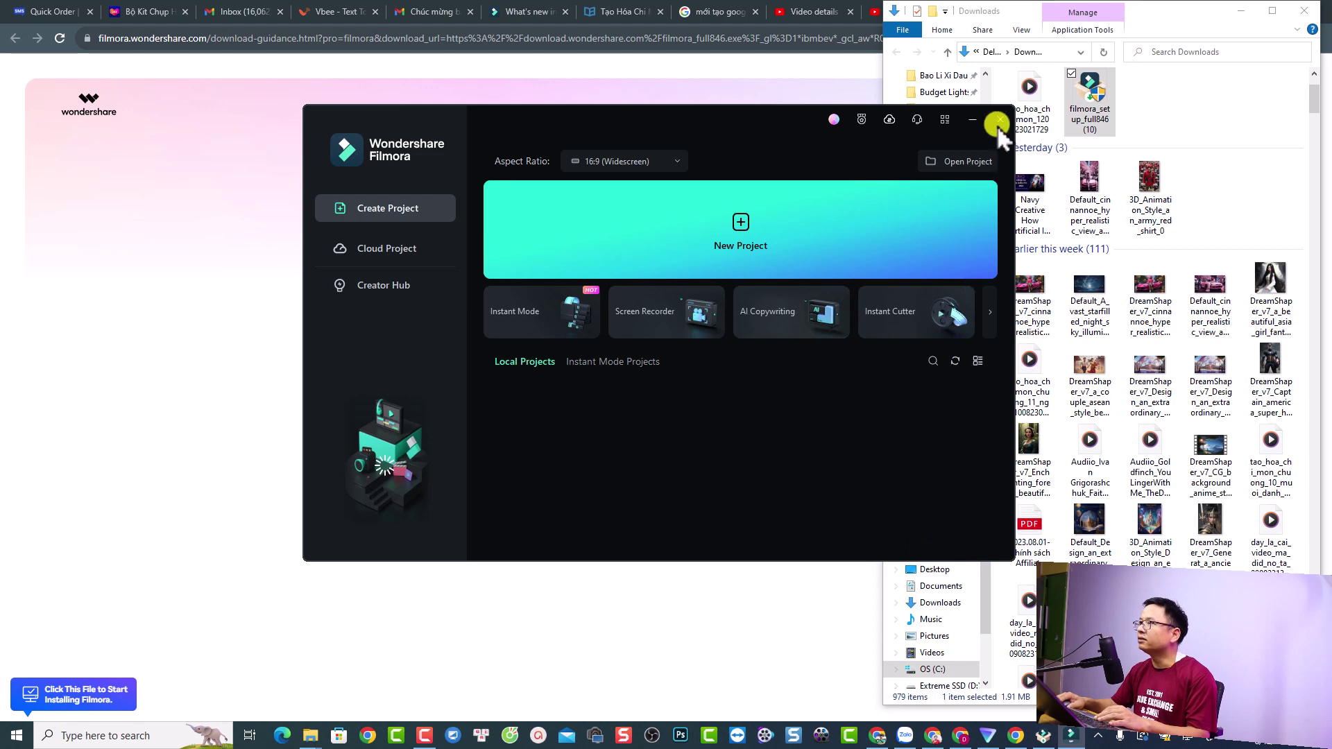
left_click(999, 122)
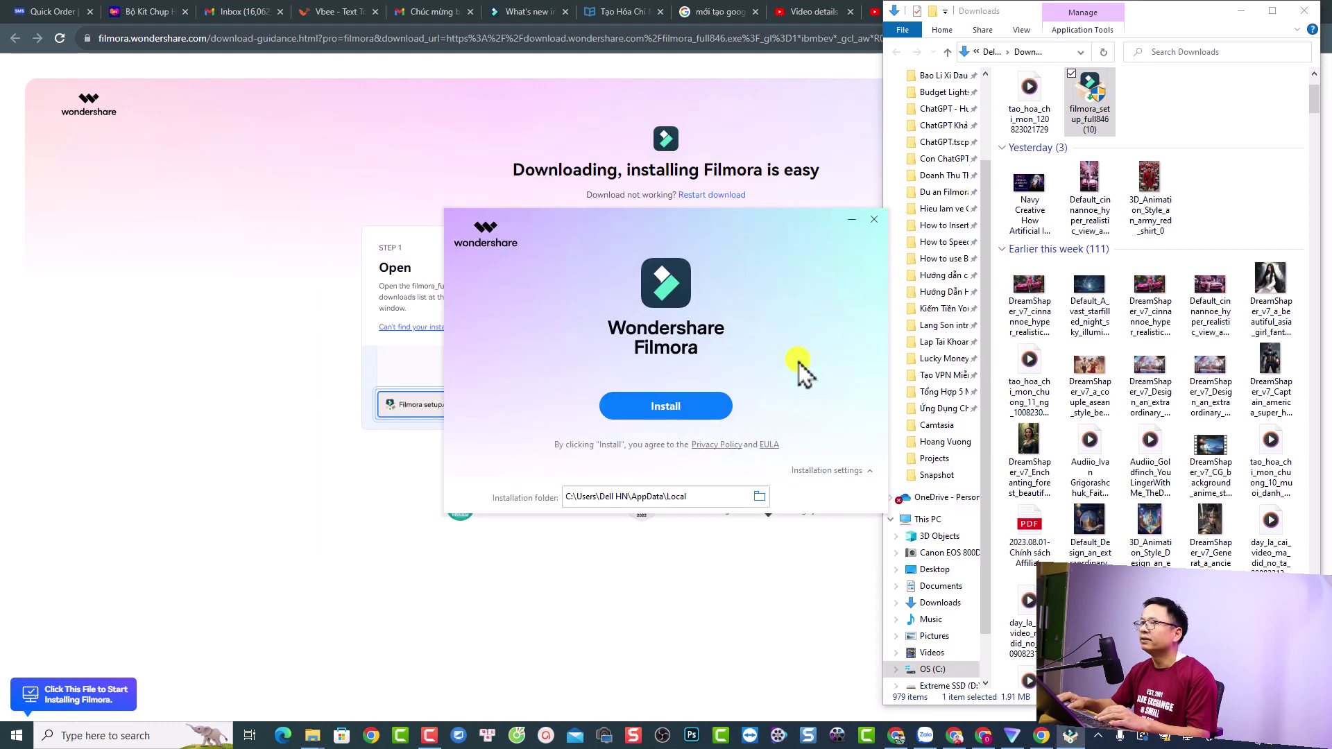
Install Filmora over the existing installation, launch it, and minimize the browser showing the thank-you page.
left_click(669, 414)
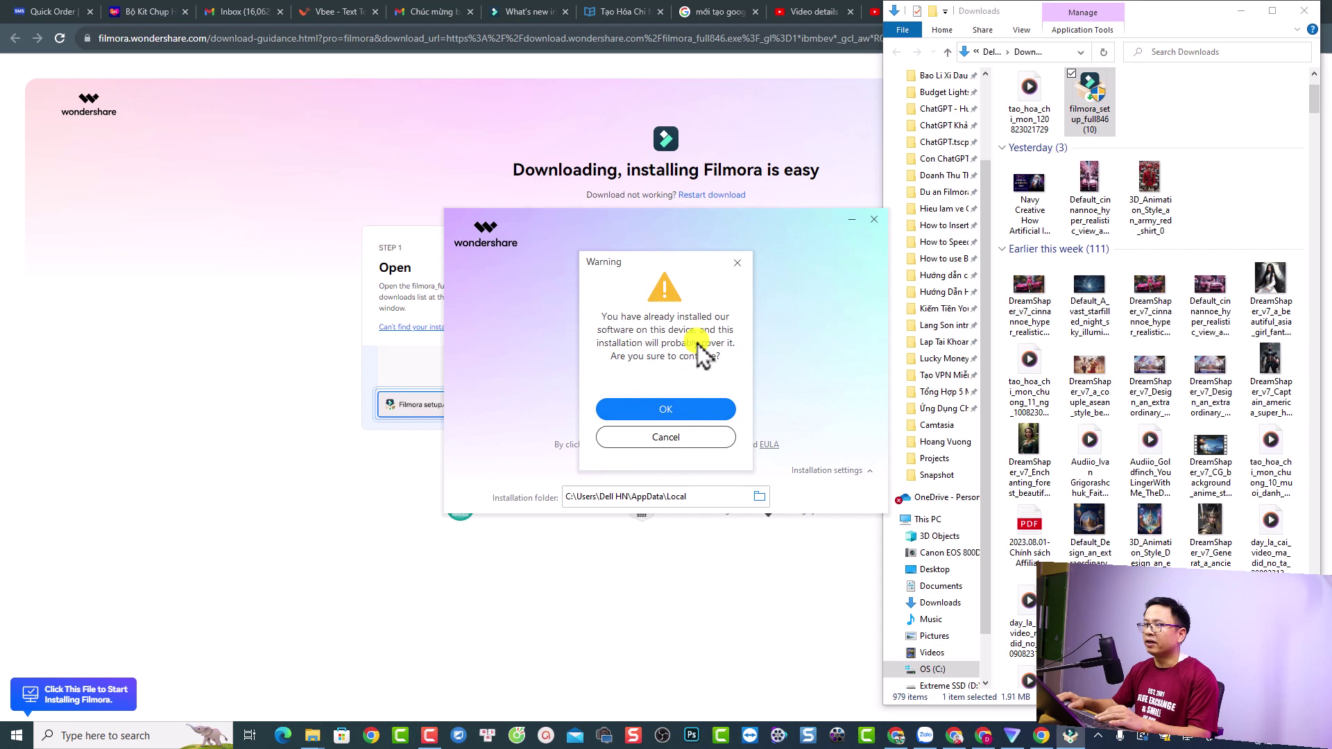
left_click(656, 409)
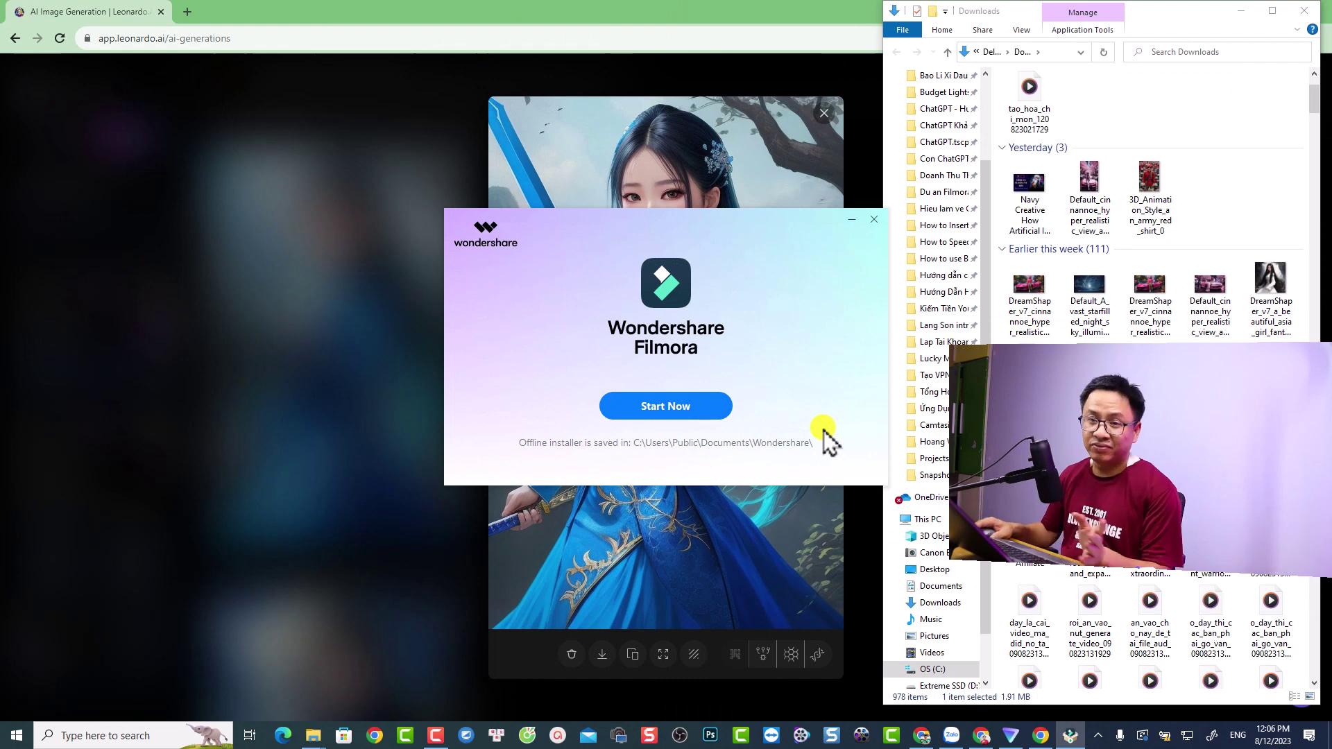
left_click(649, 408)
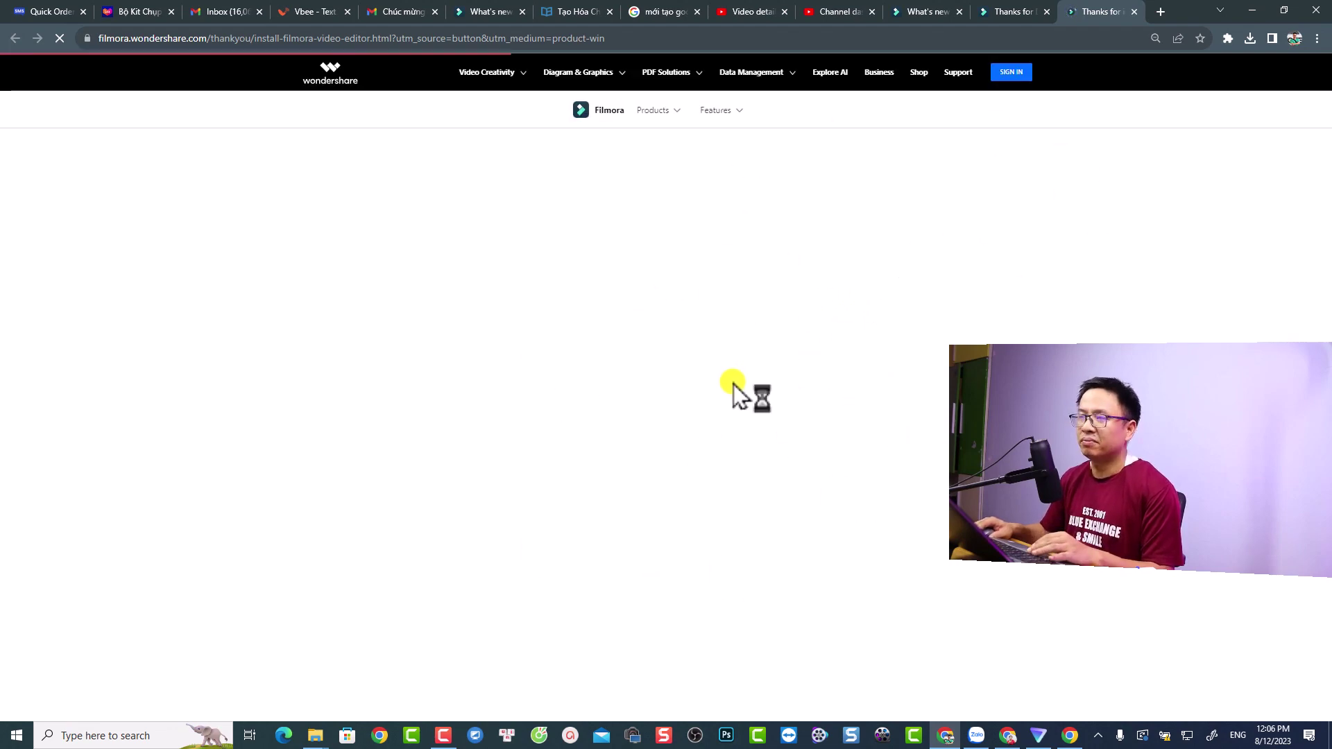
left_click(1249, 12)
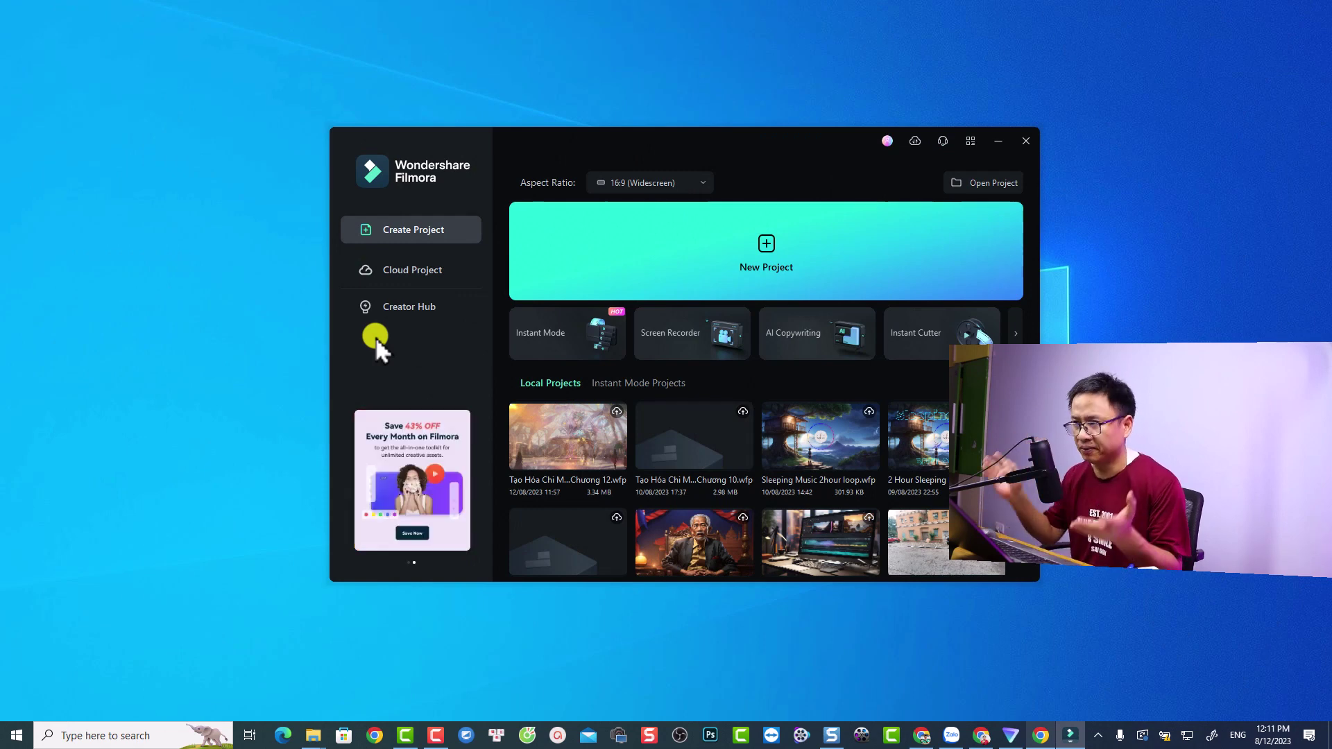
Create a new project and check which Filmora version is running.
left_click(751, 253)
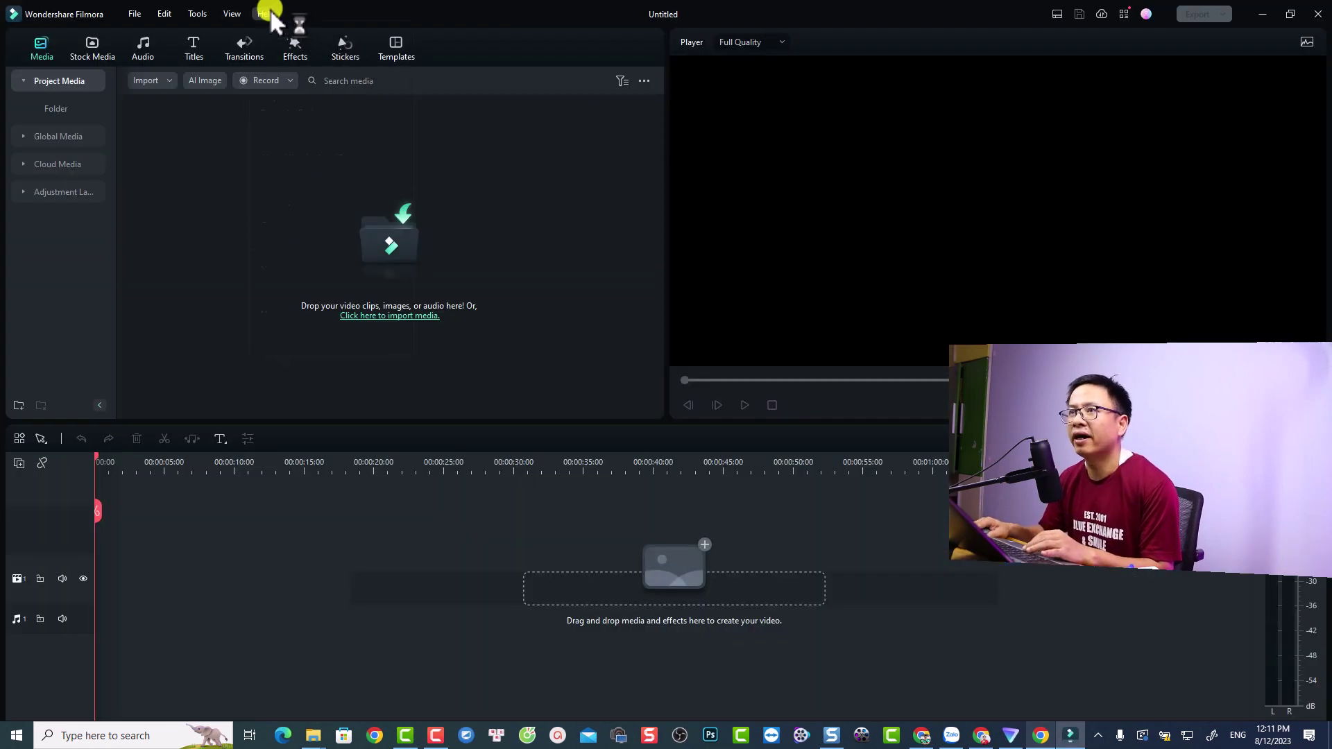
left_click(267, 14)
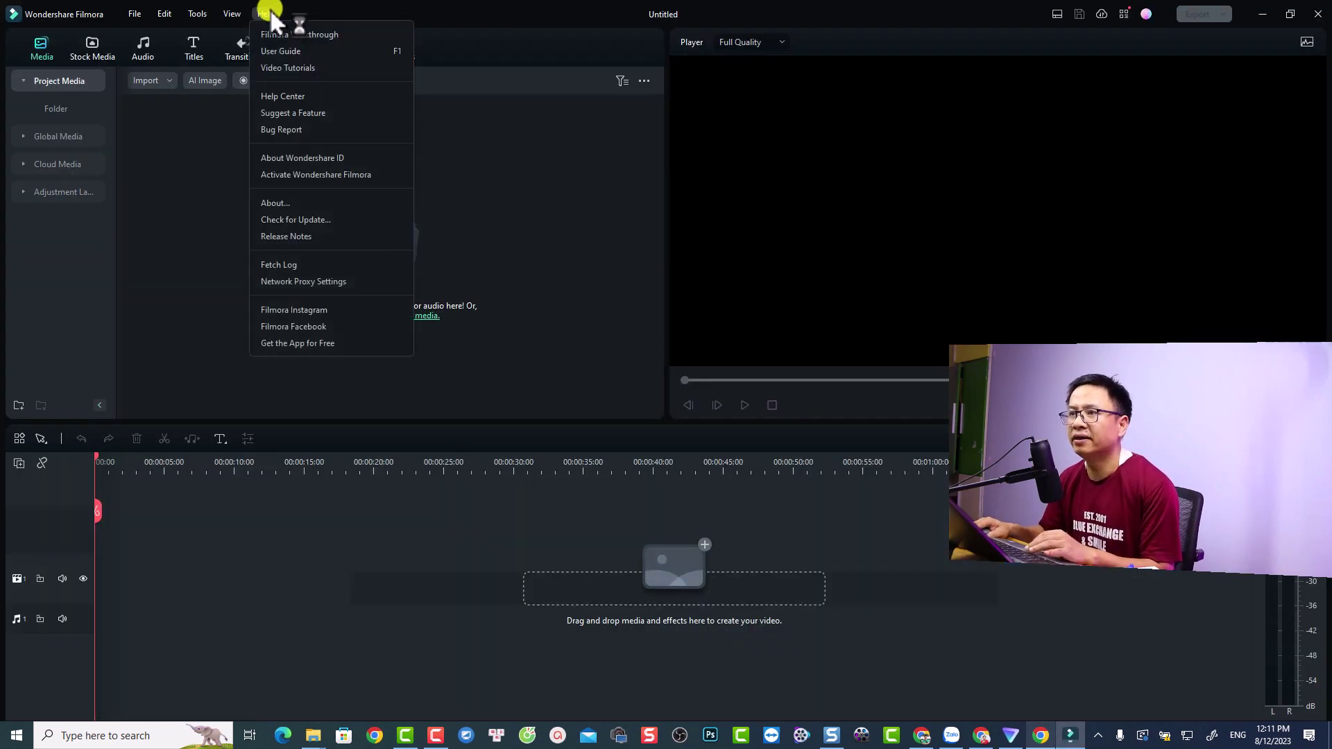
left_click(275, 203)
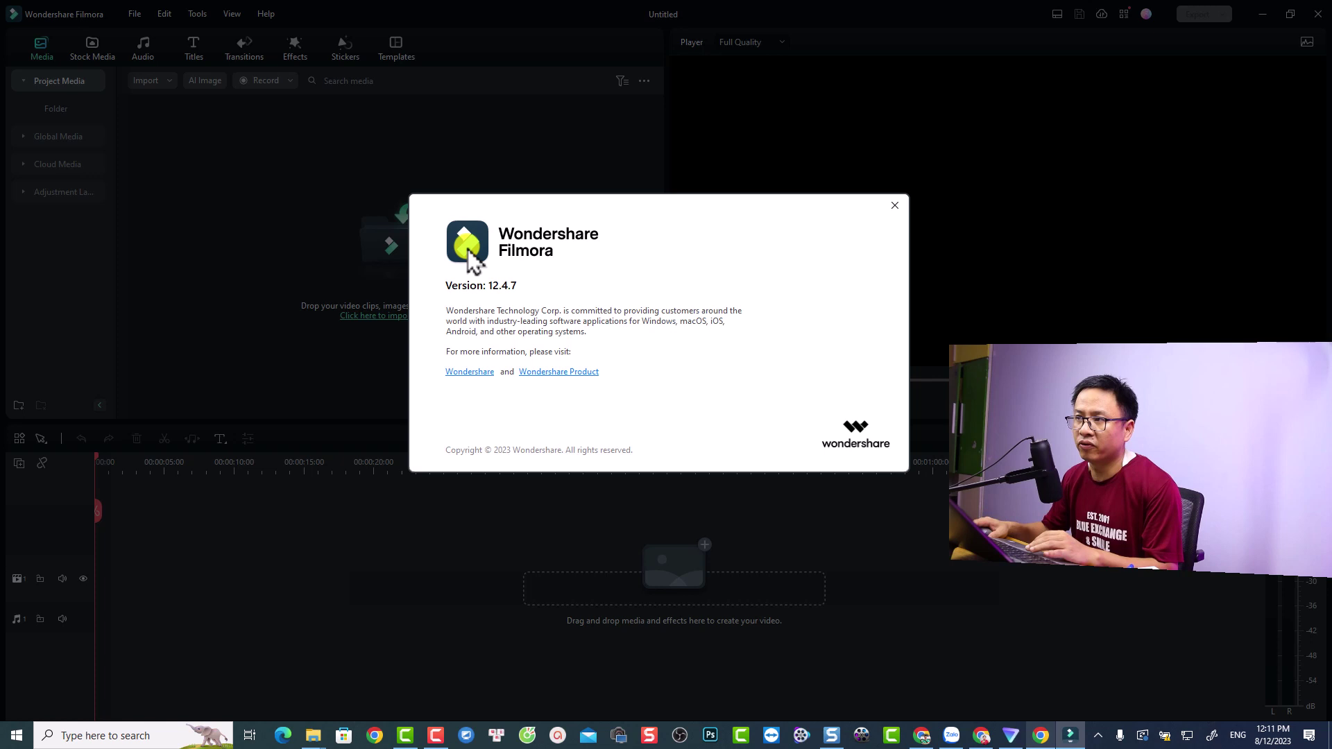
left_click(895, 207)
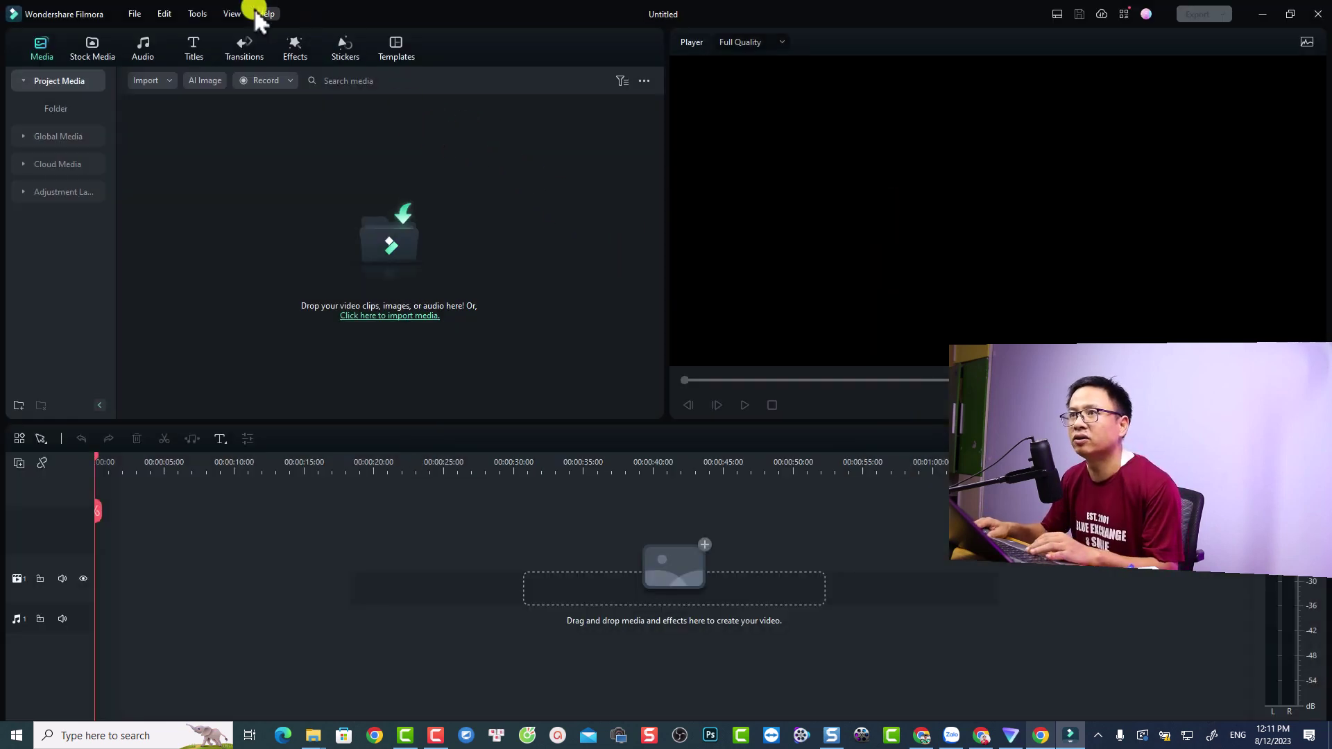
Check for program updates and install Filmora V12.5.5.
left_click(274, 13)
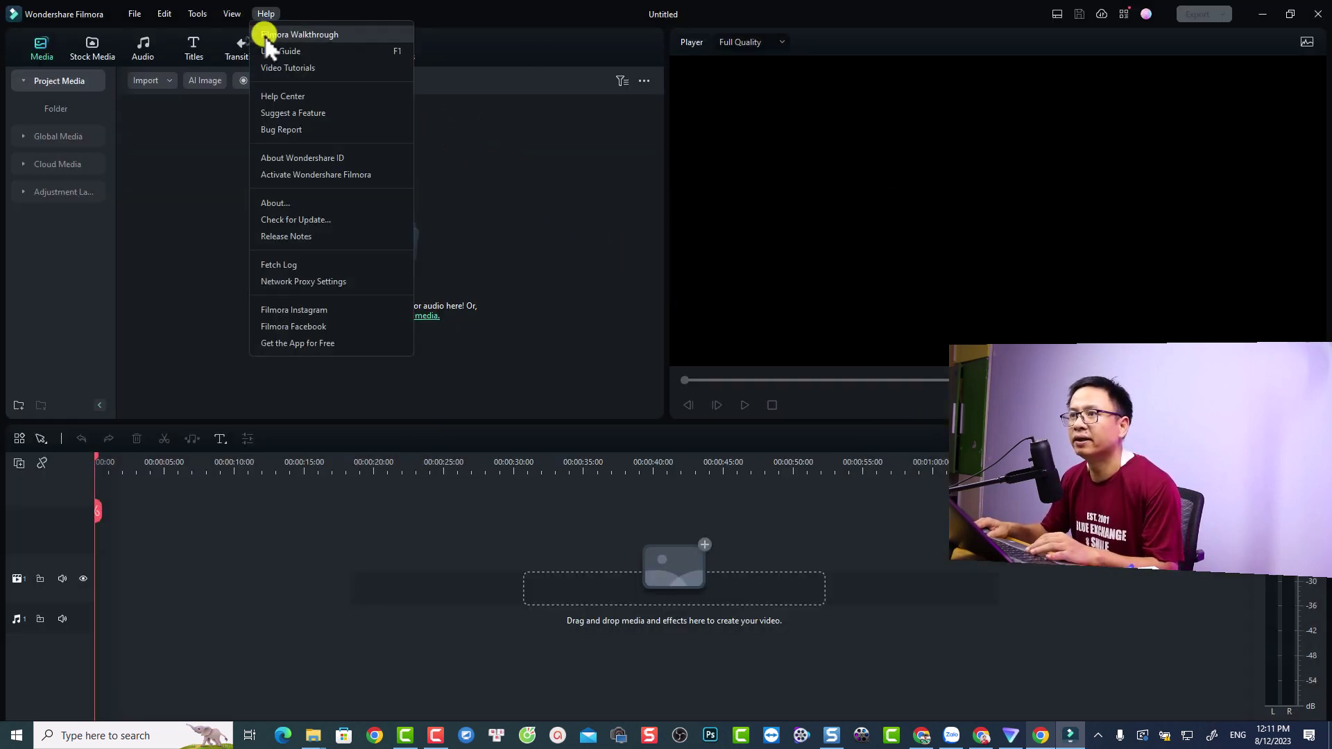
left_click(275, 219)
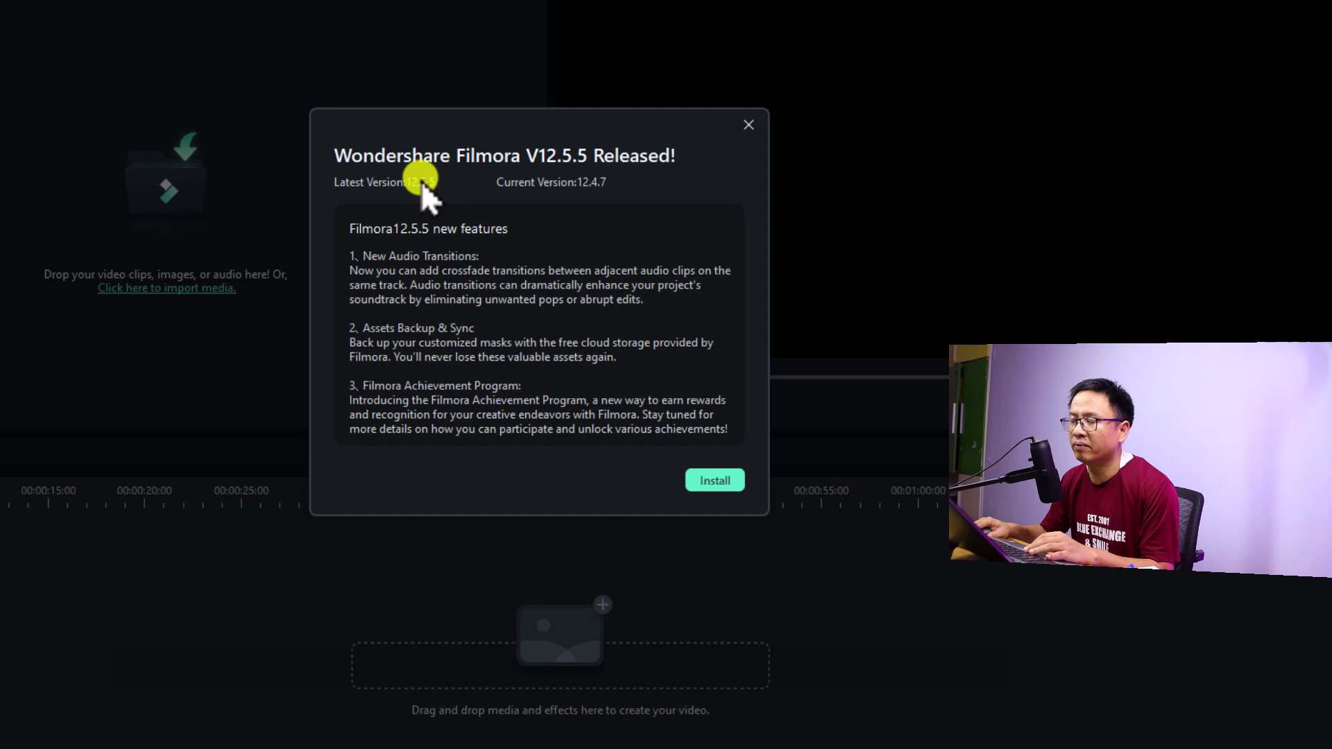
left_click(708, 486)
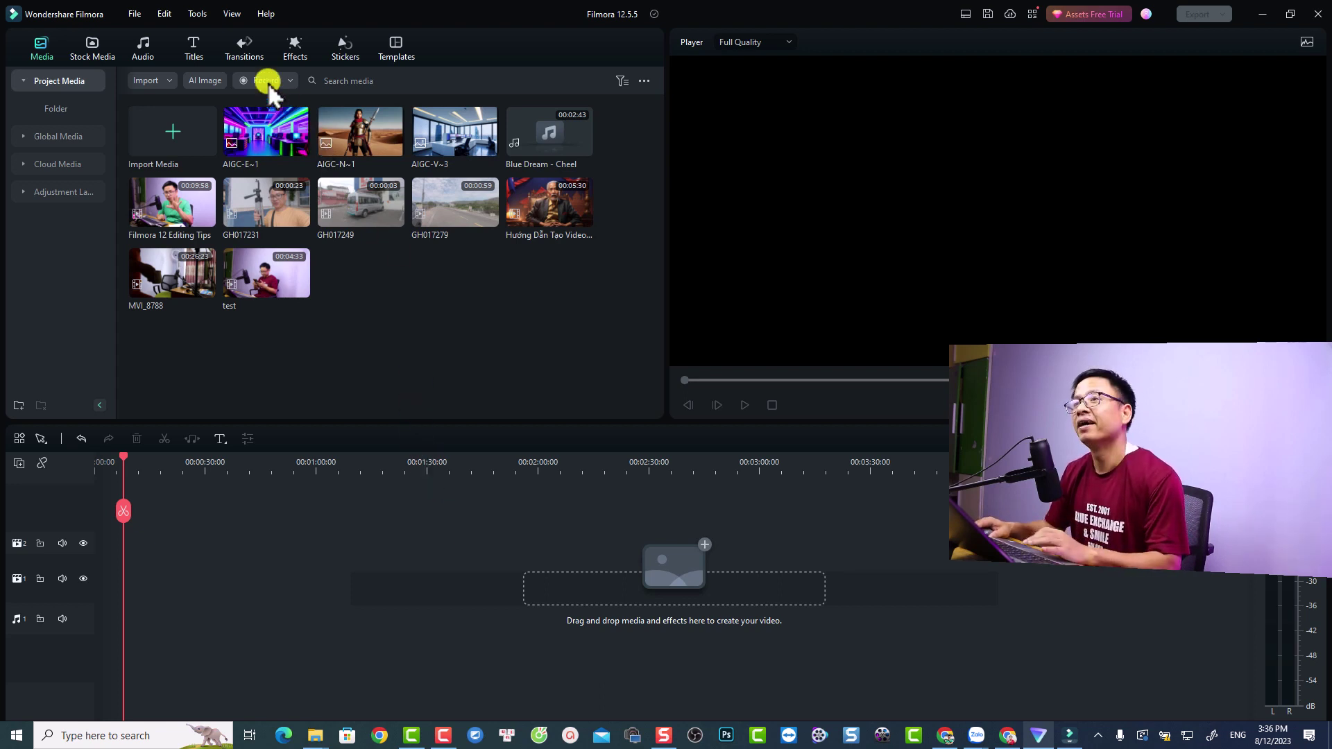
Verify the Filmora version number after the update in the About information.
left_click(268, 13)
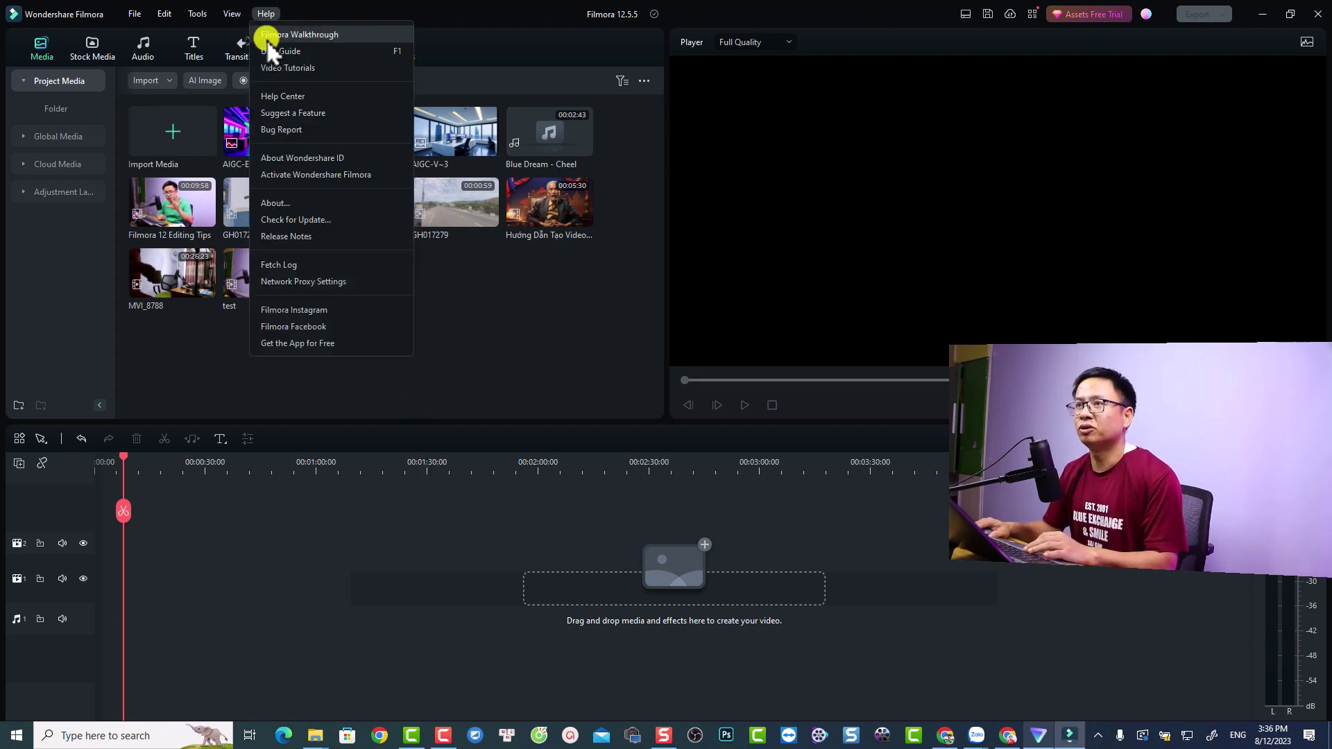
left_click(277, 203)
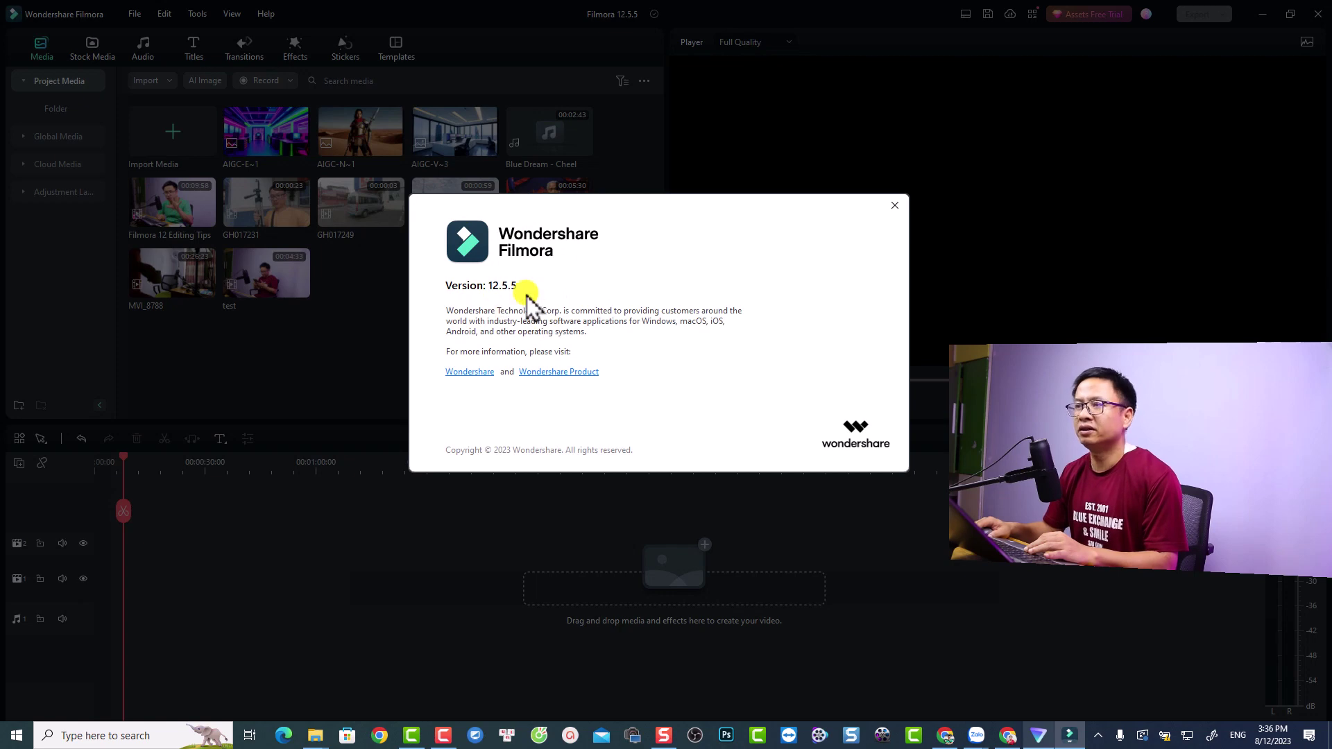
left_click(895, 205)
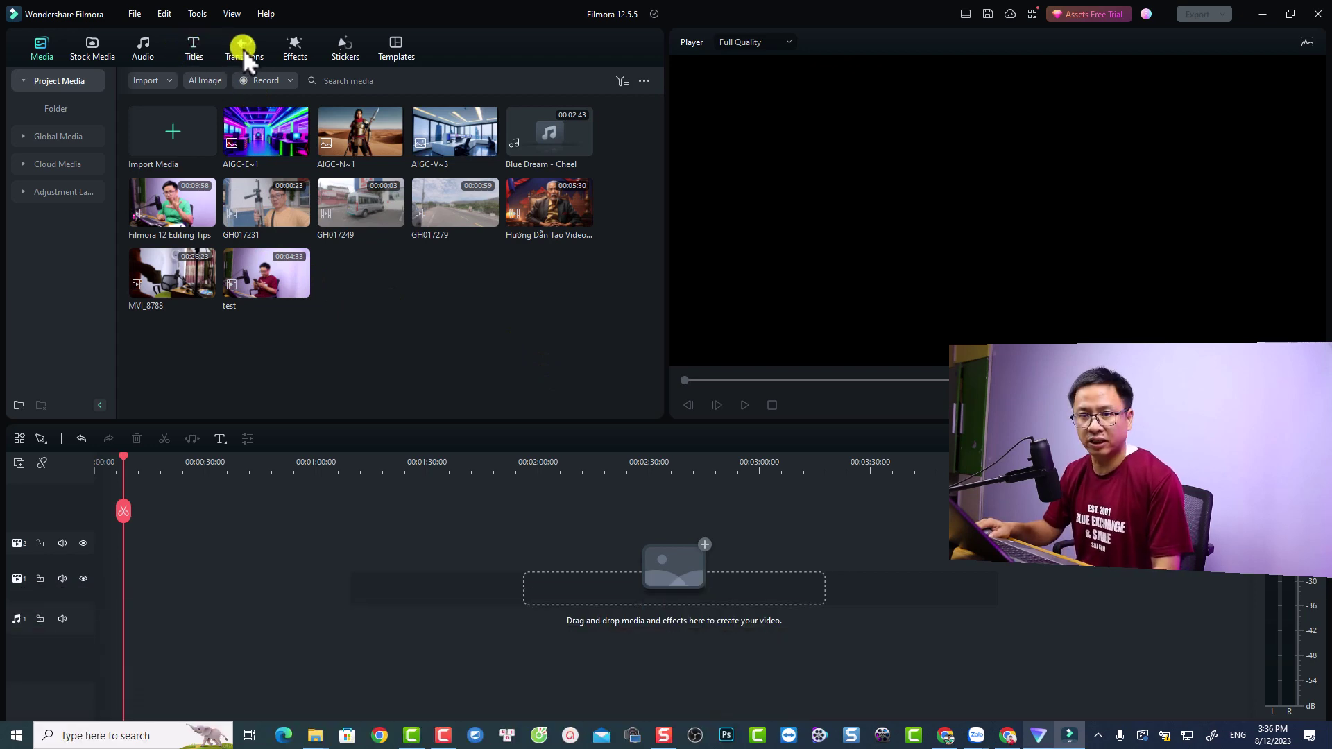
Show the audio transitions in the transitions library and select Constant Gain.
left_click(243, 49)
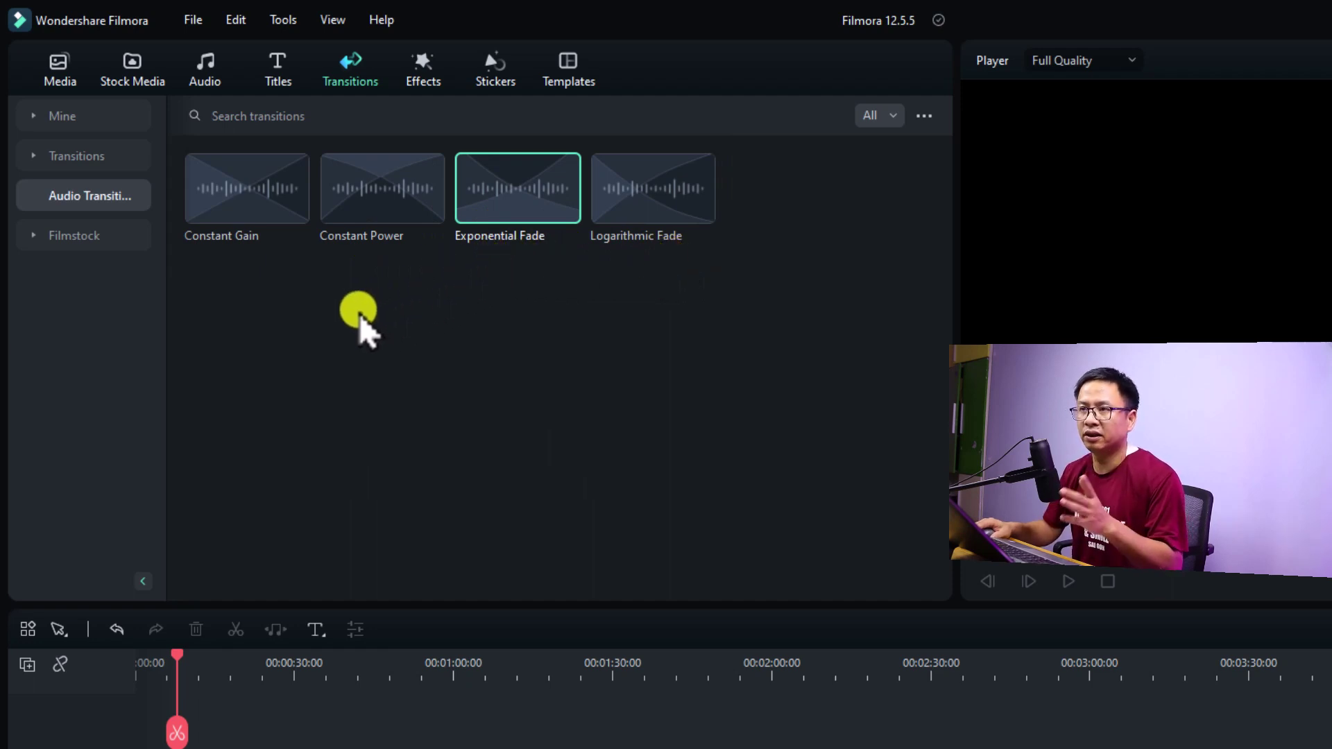
left_click(233, 206)
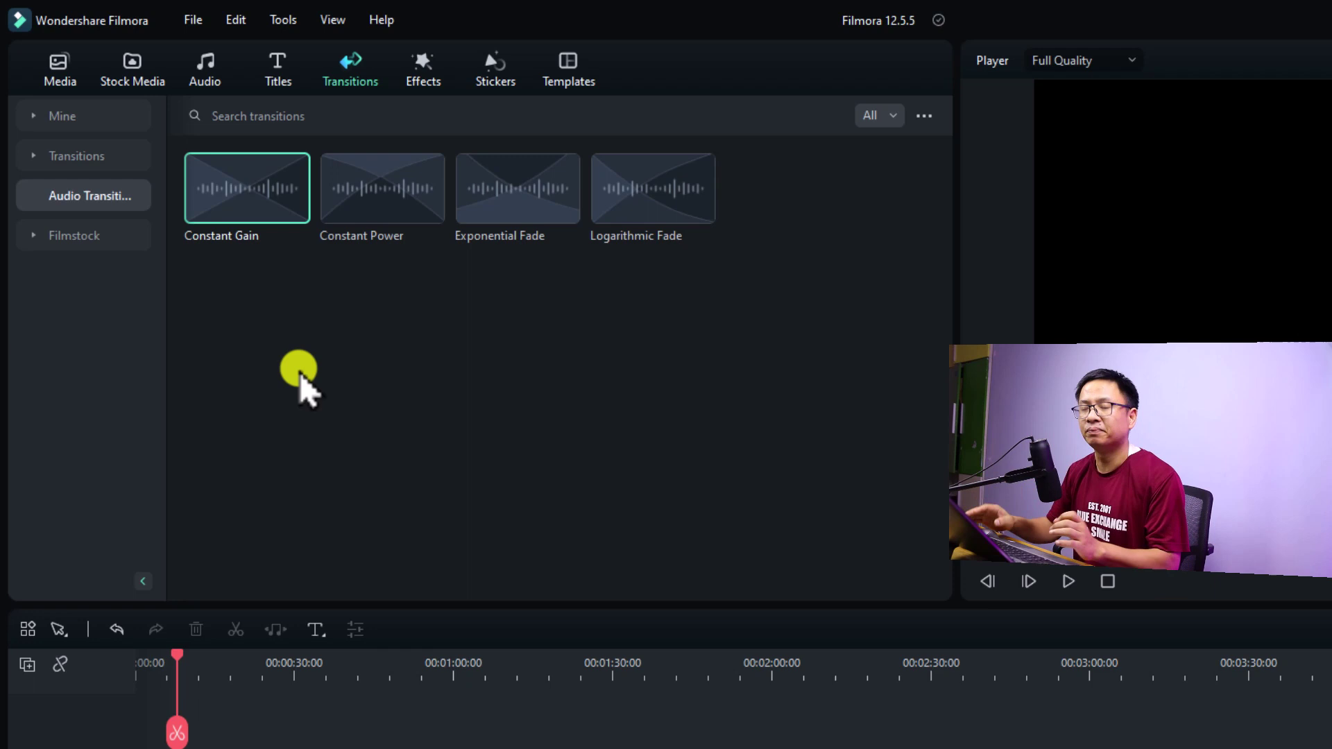
mouse_move(206, 202)
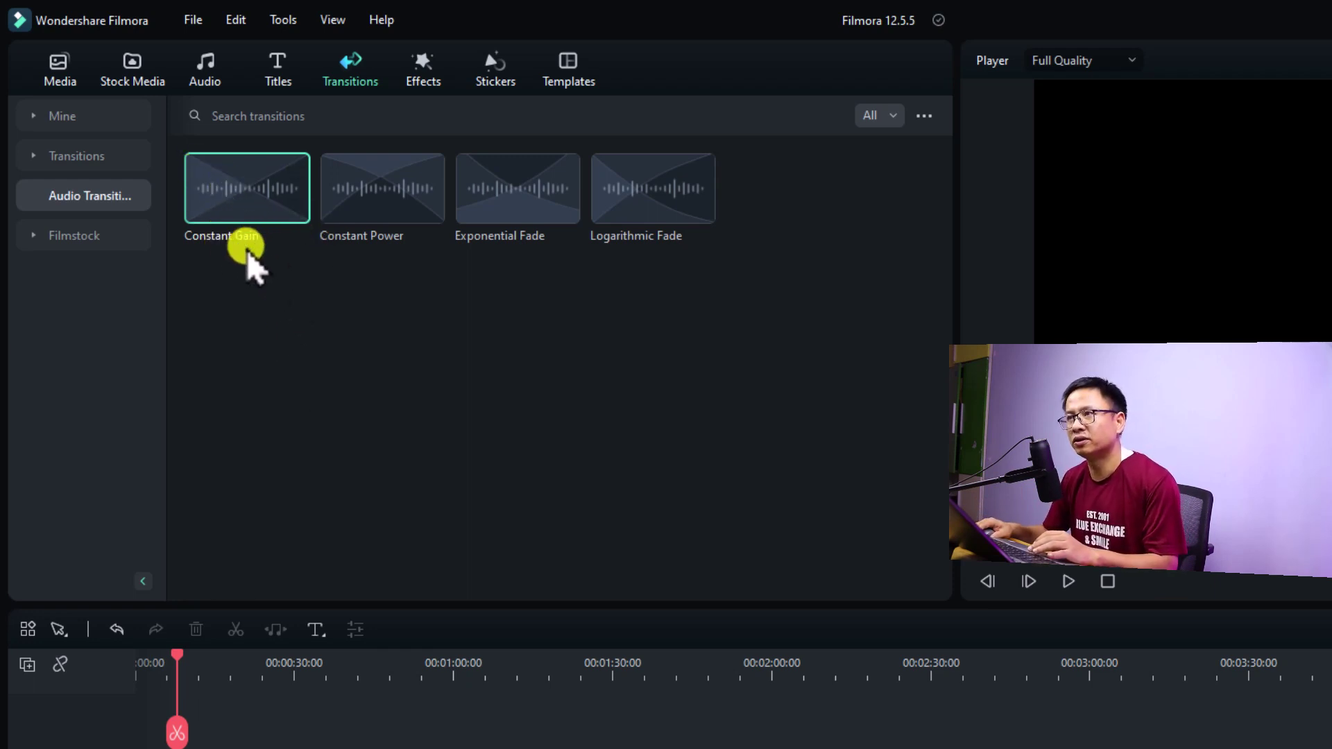
mouse_move(192, 173)
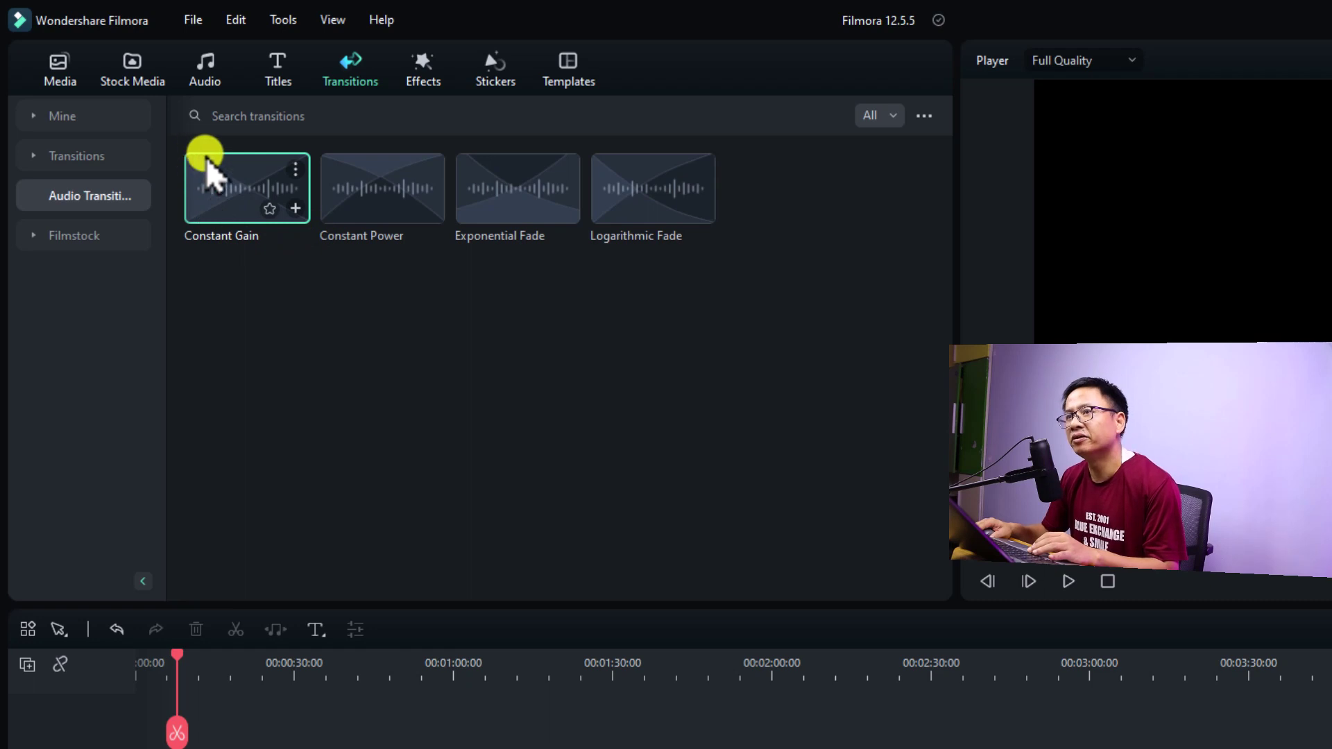
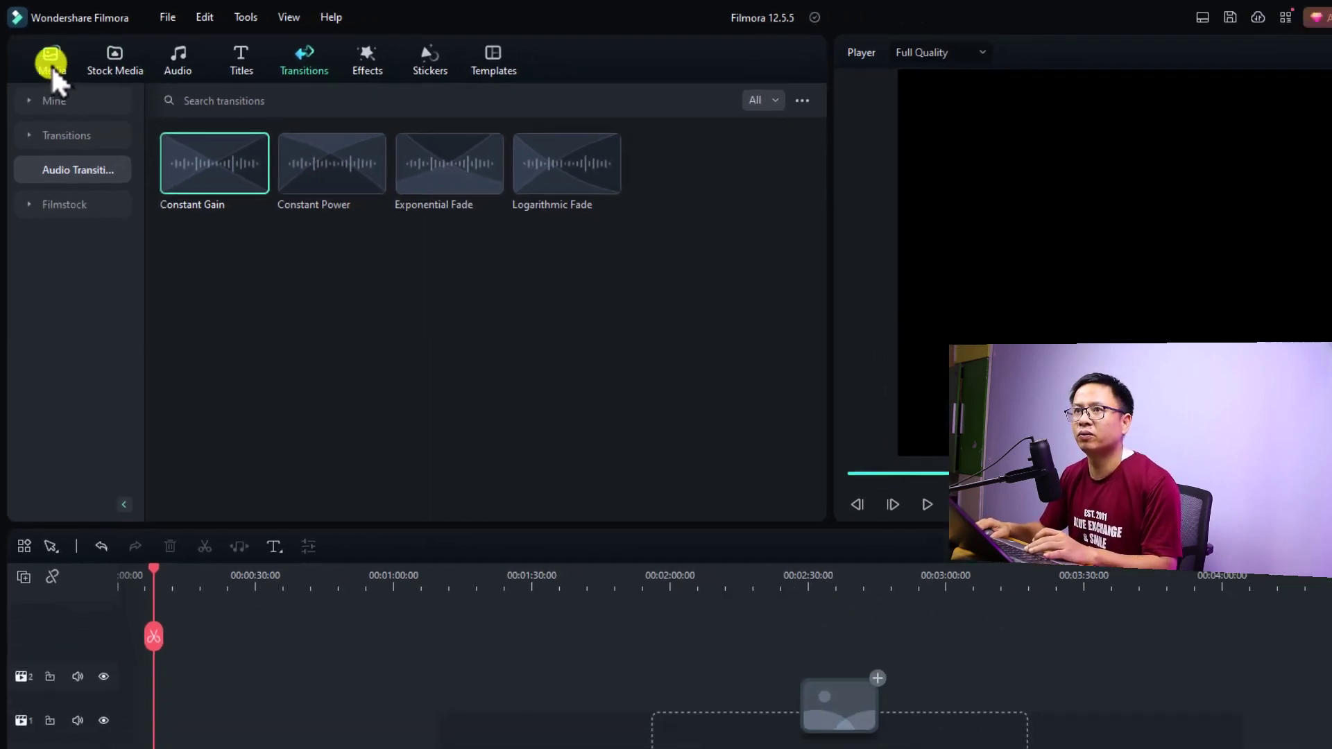
Place the Blue Dream - Cheel music at the start of audio track 1 and play its opening seconds.
left_click(51, 63)
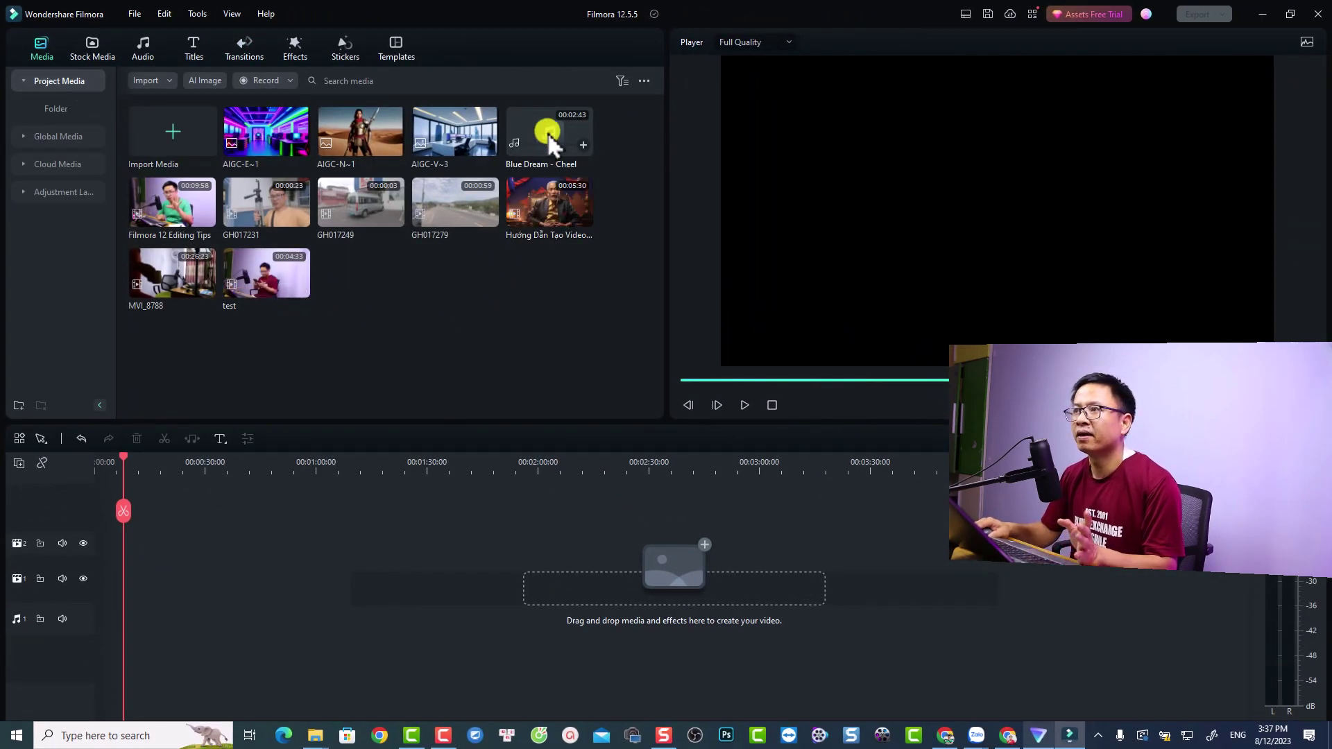
left_click_drag(548, 139, 135, 589)
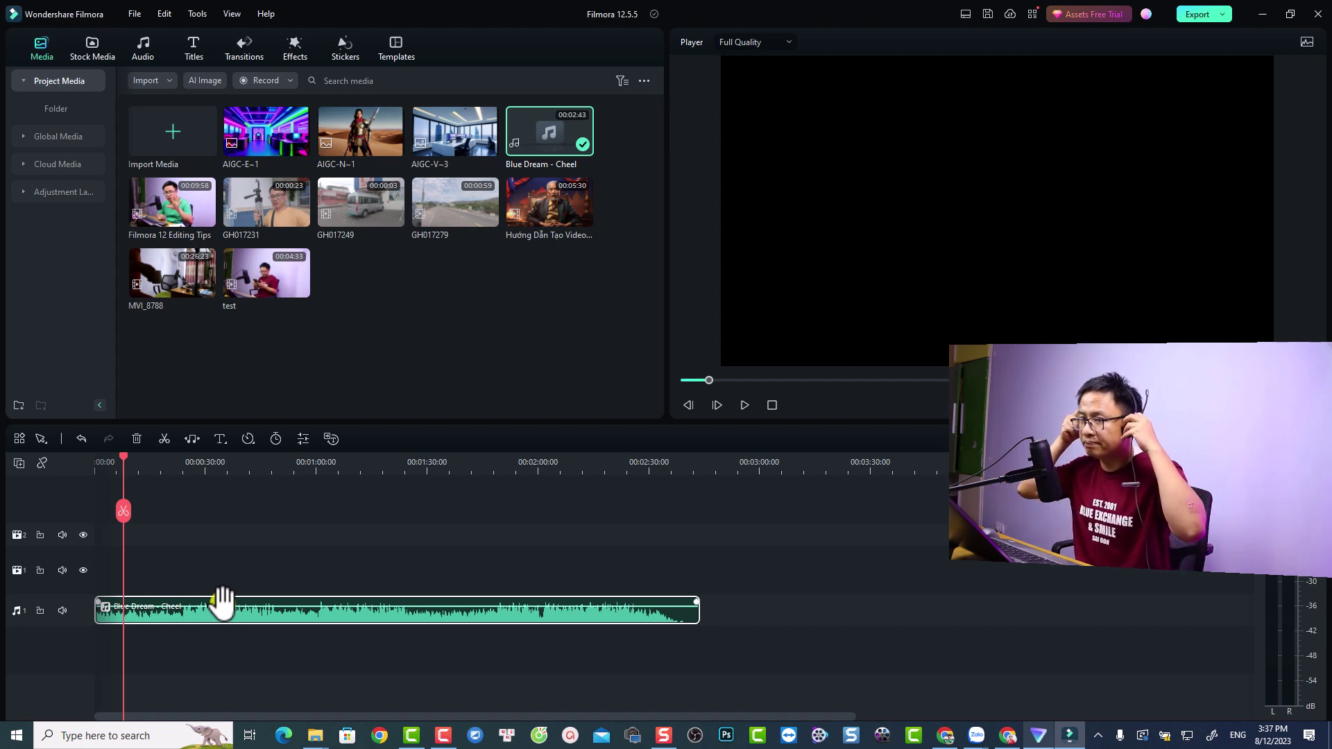
left_click(100, 459)
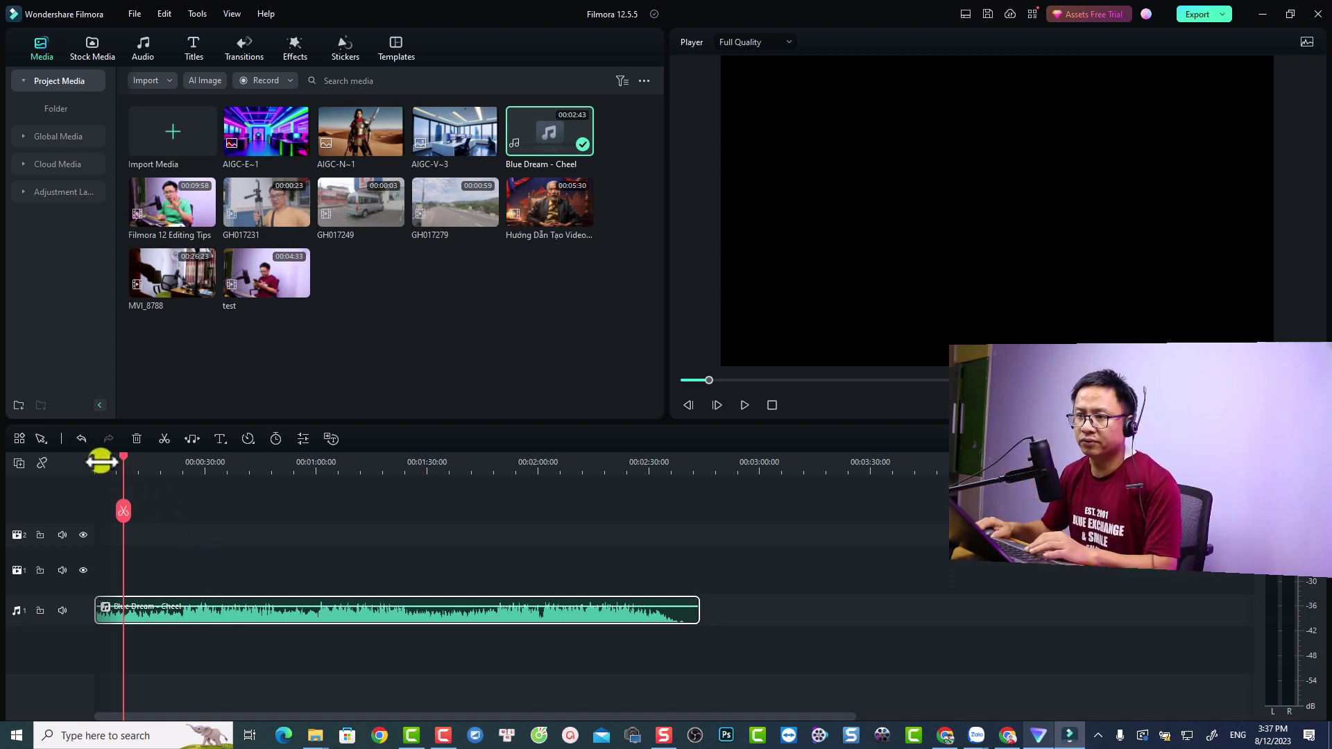
key("space")
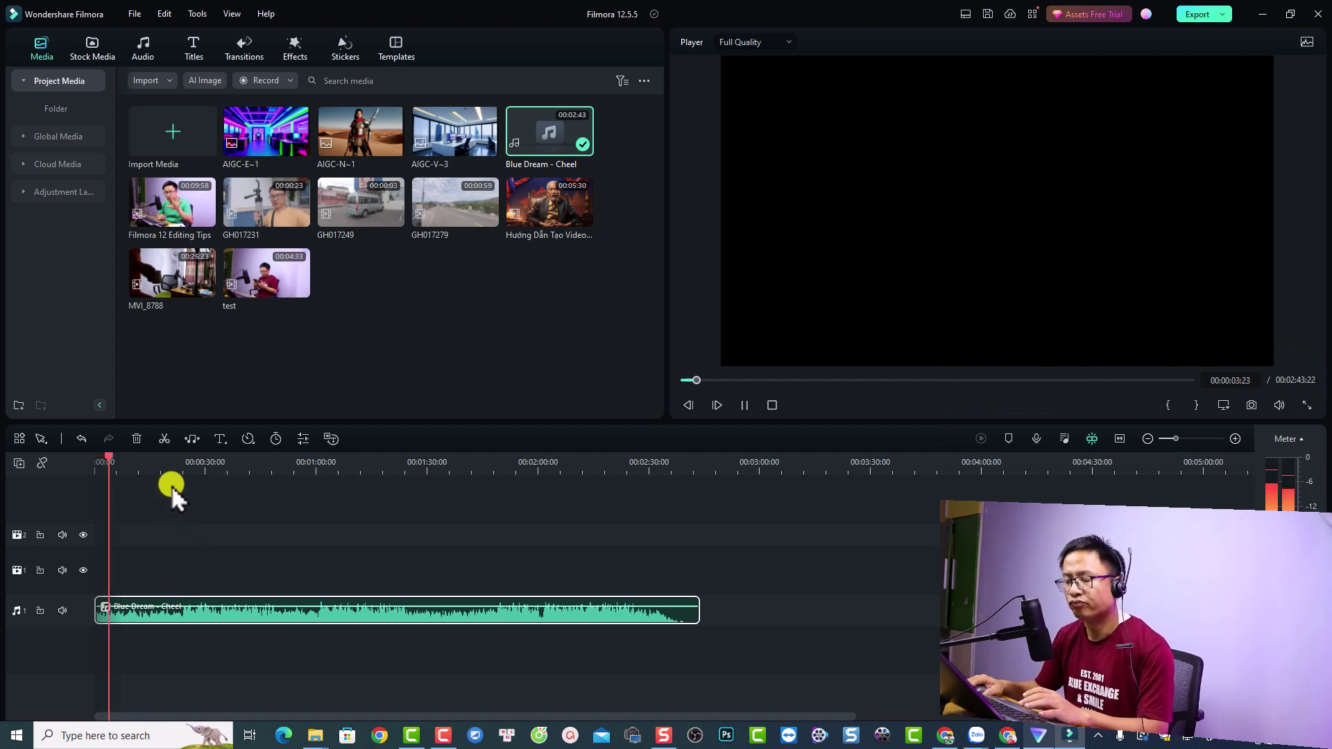
key("space")
Split the Blue Dream - Cheel clip at 00:00:04:16 and delete everything after the cut.
key("ctrl+equal")
key("ctrl+equal")
key("ctrl+equal")
key("ctrl+equal")
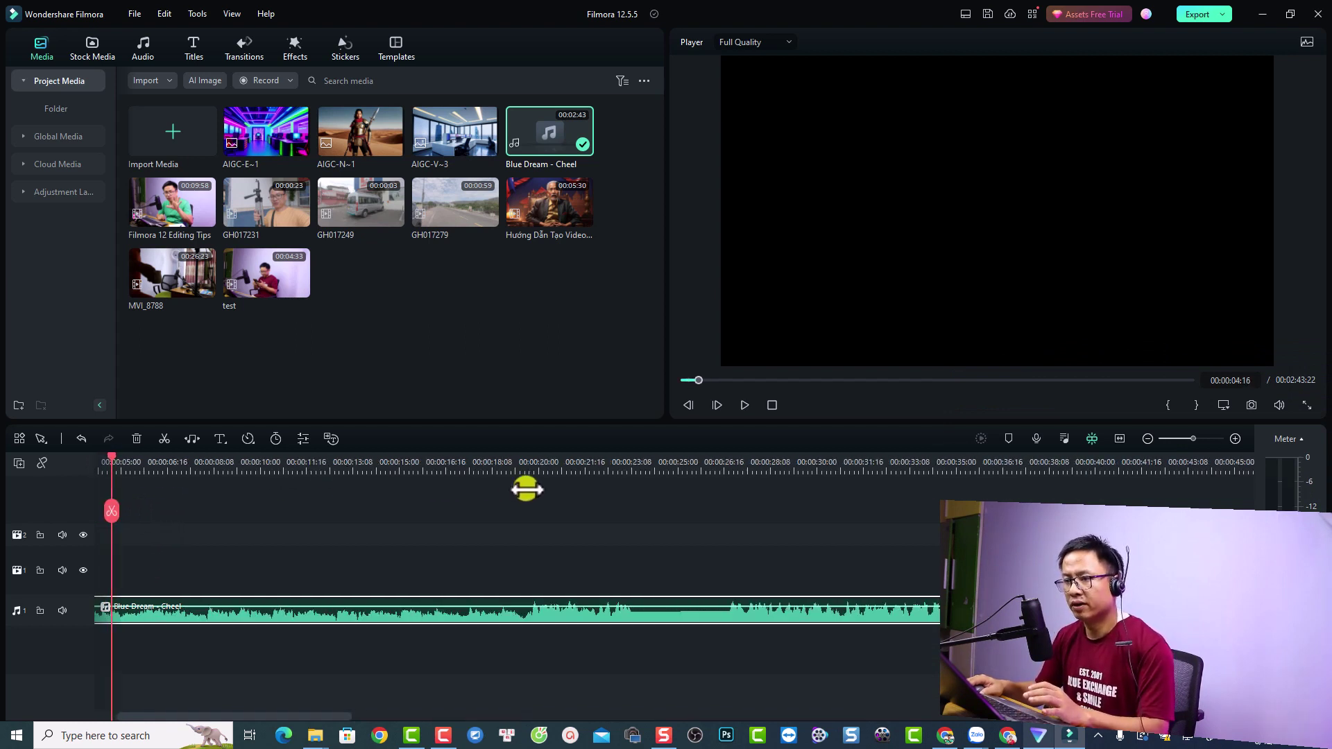
key("ctrl+b")
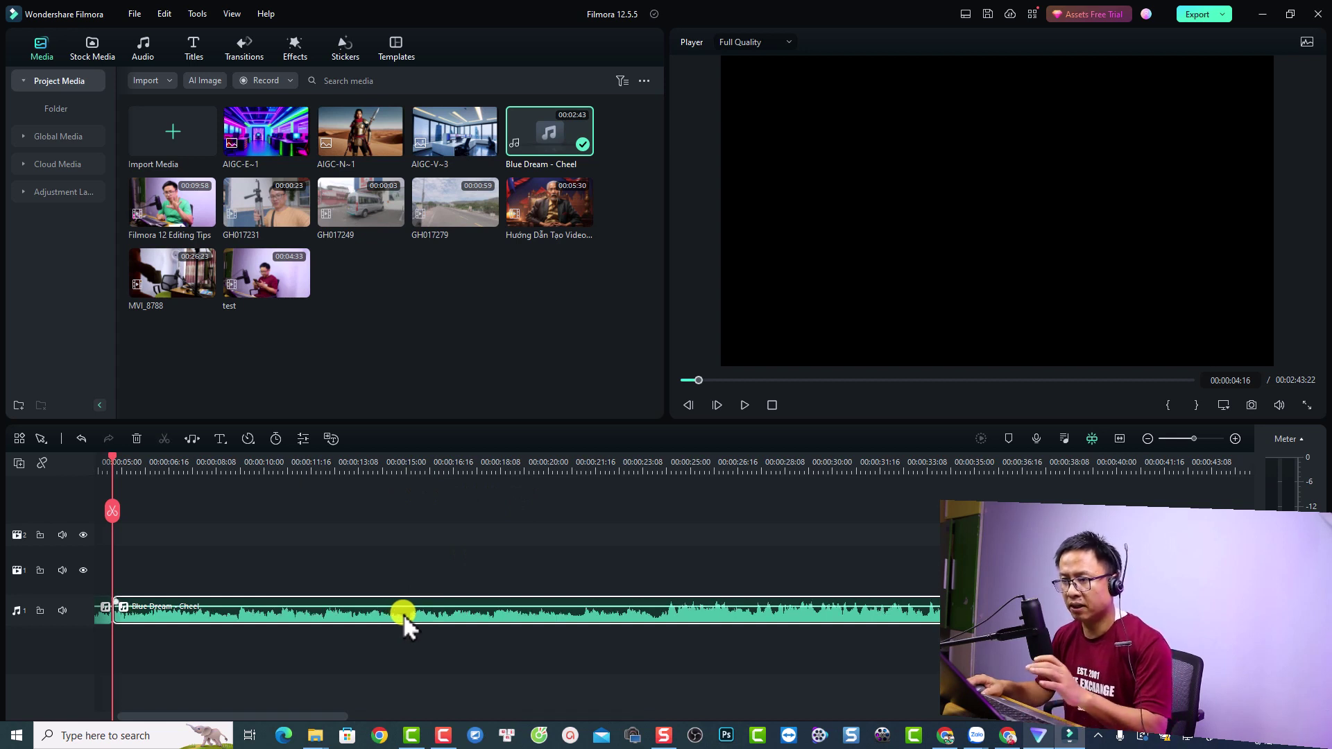
key("Delete")
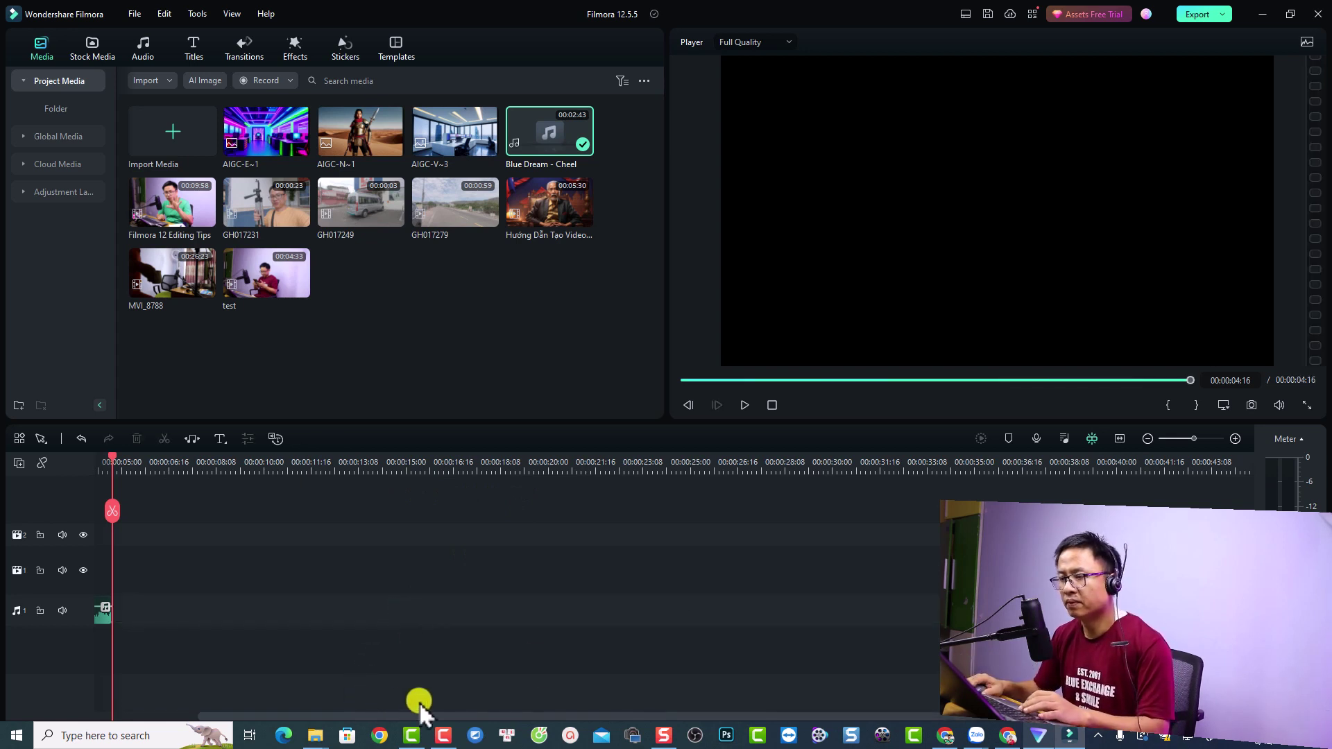
Split the shortened music clip in two at 00:00:01:19.
left_click(1118, 439)
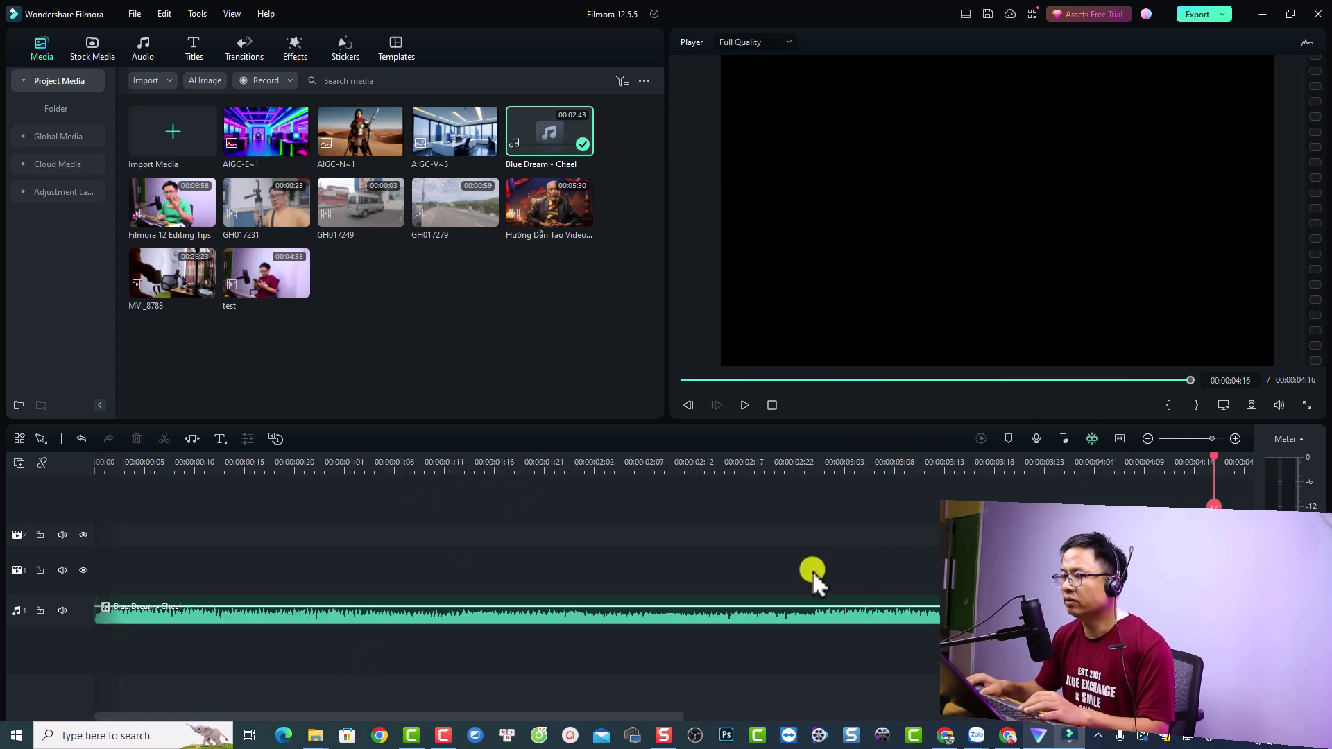
left_click(523, 472)
left_click(556, 623)
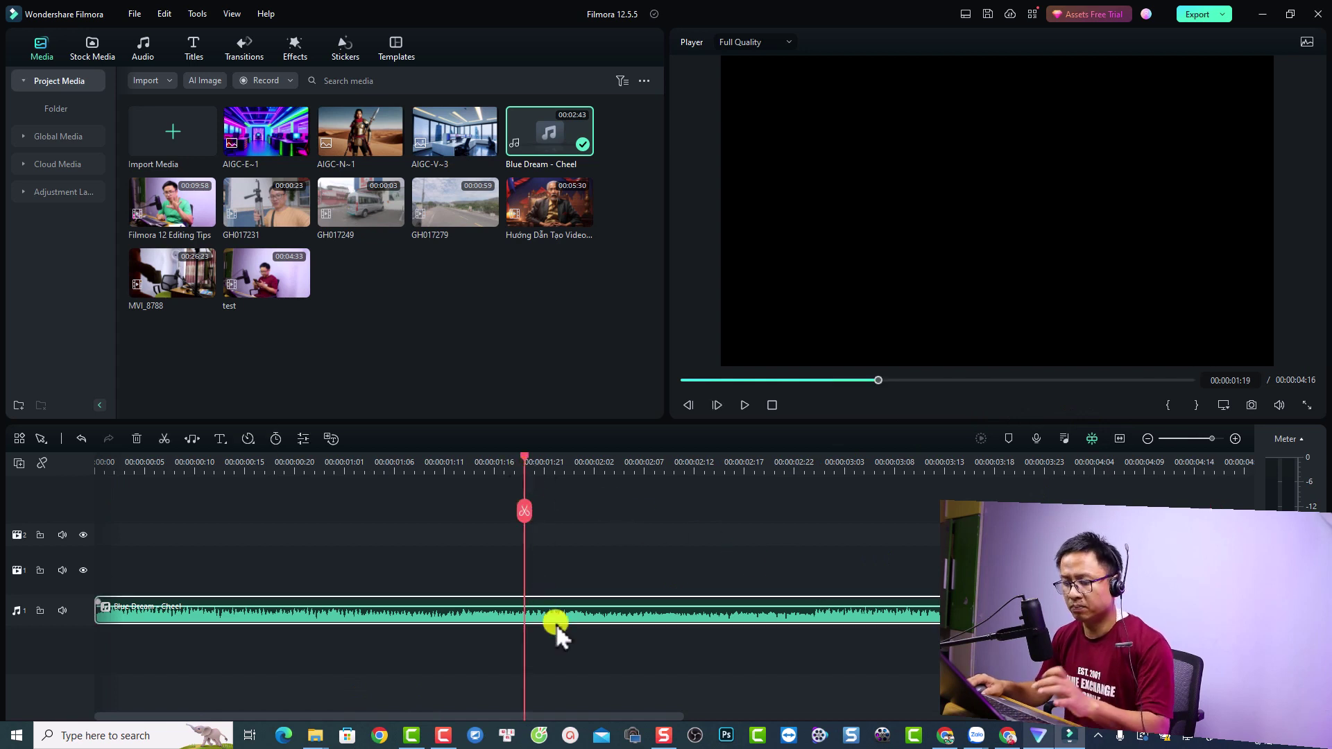
key("ctrl+b")
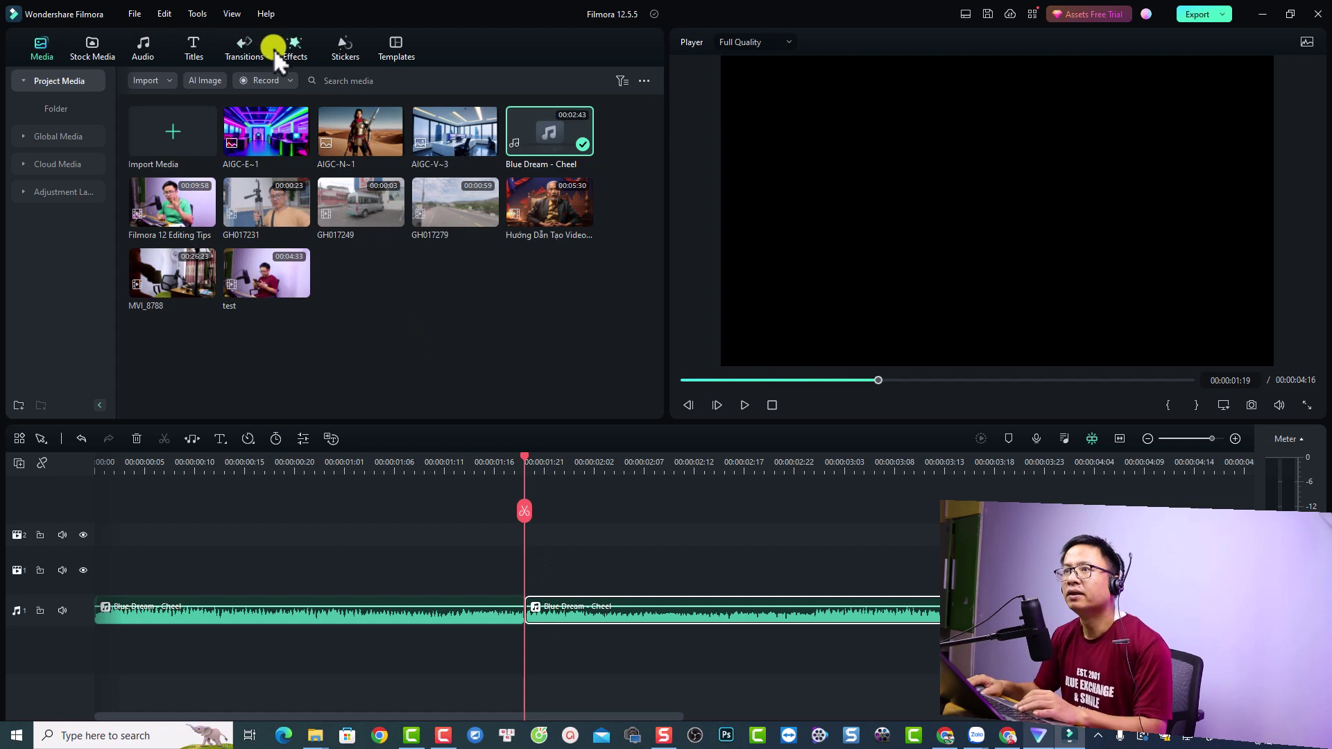
Apply the Constant Gain audio transition at the cut between the two music clips and listen to it.
left_click(239, 47)
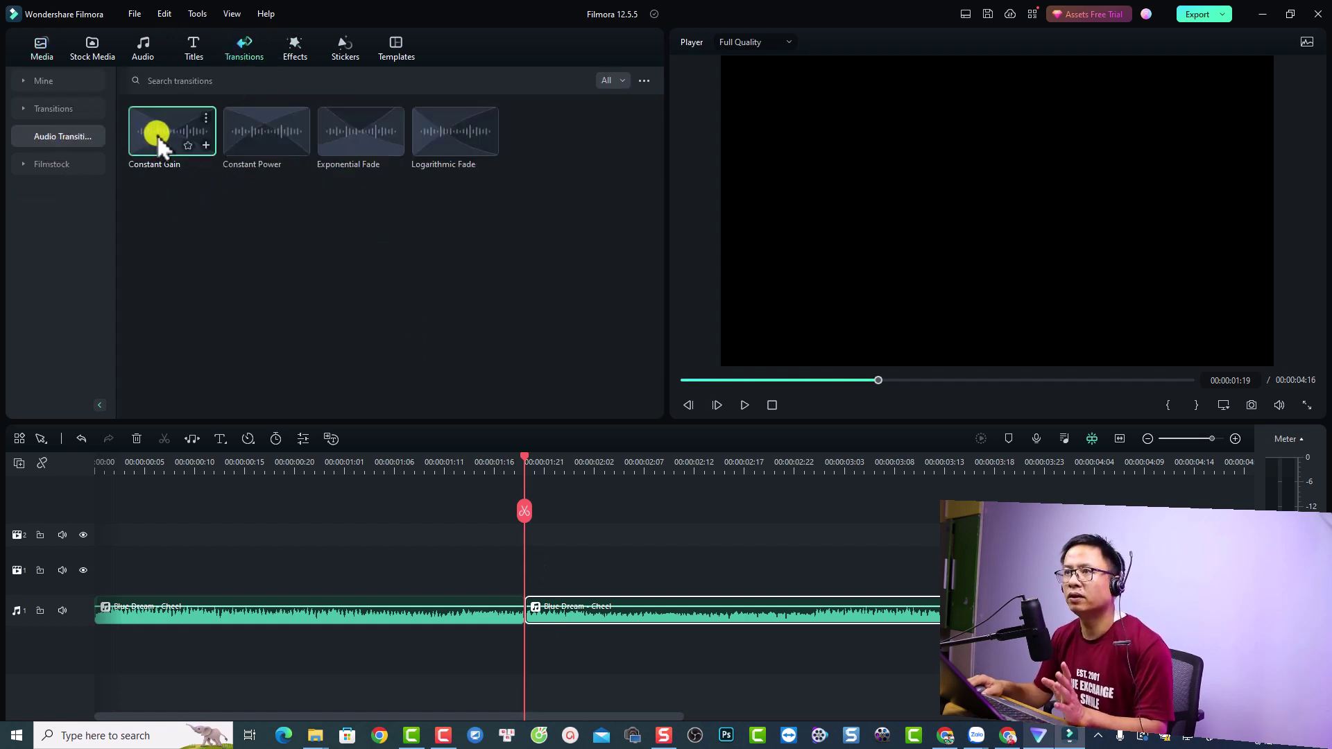
left_click_drag(159, 145, 518, 603)
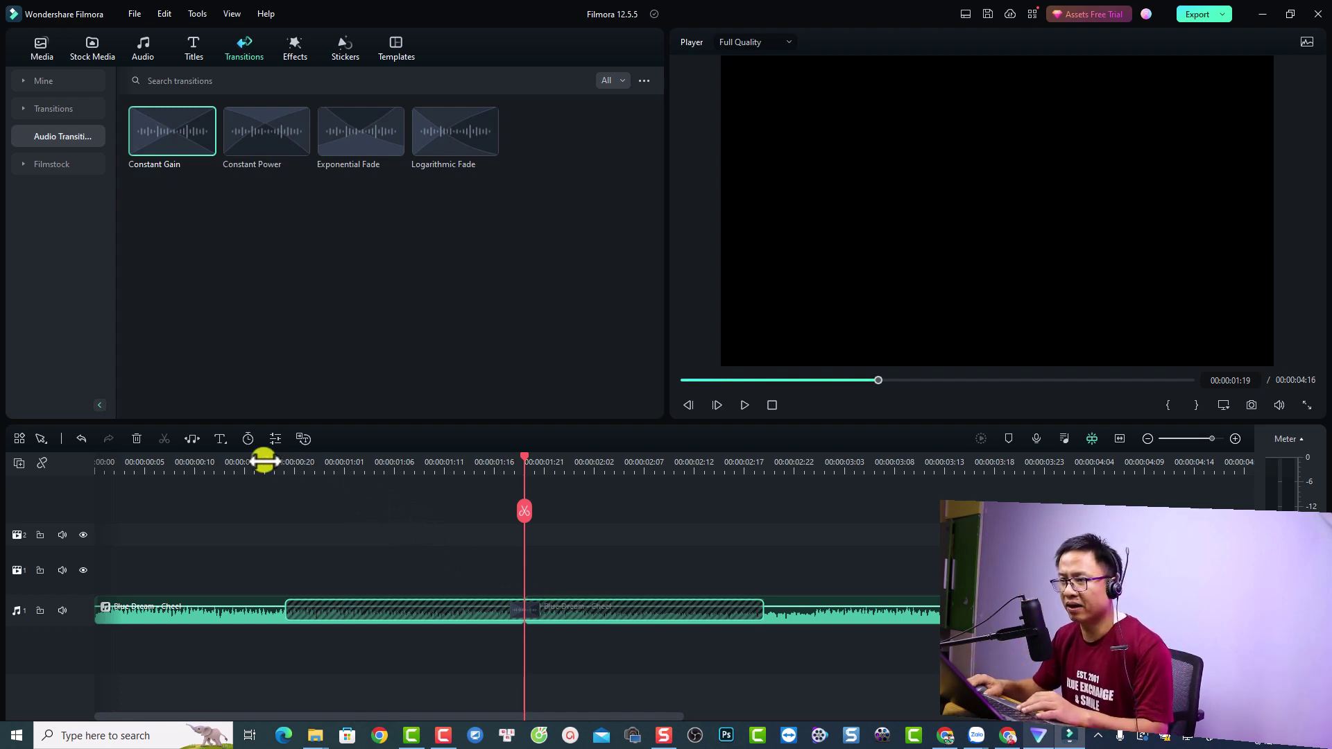
left_click(204, 461)
key("space")
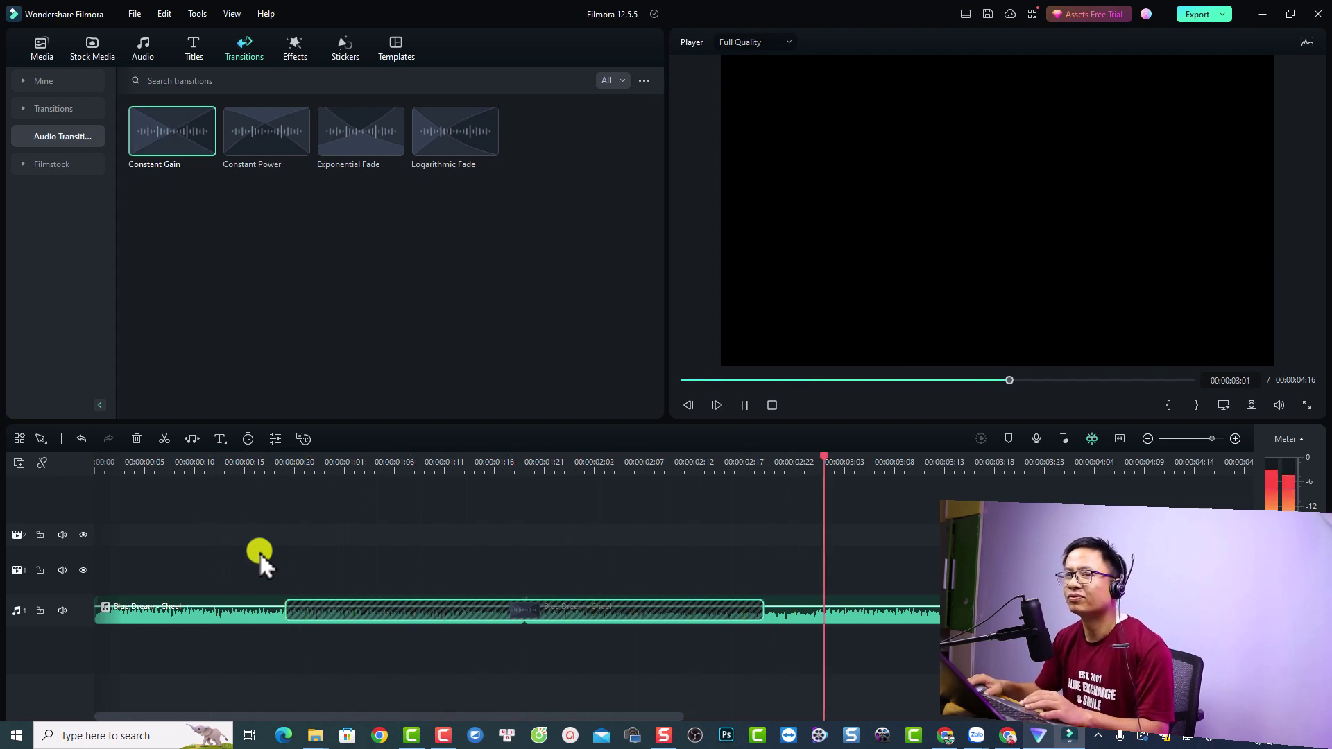
key("space")
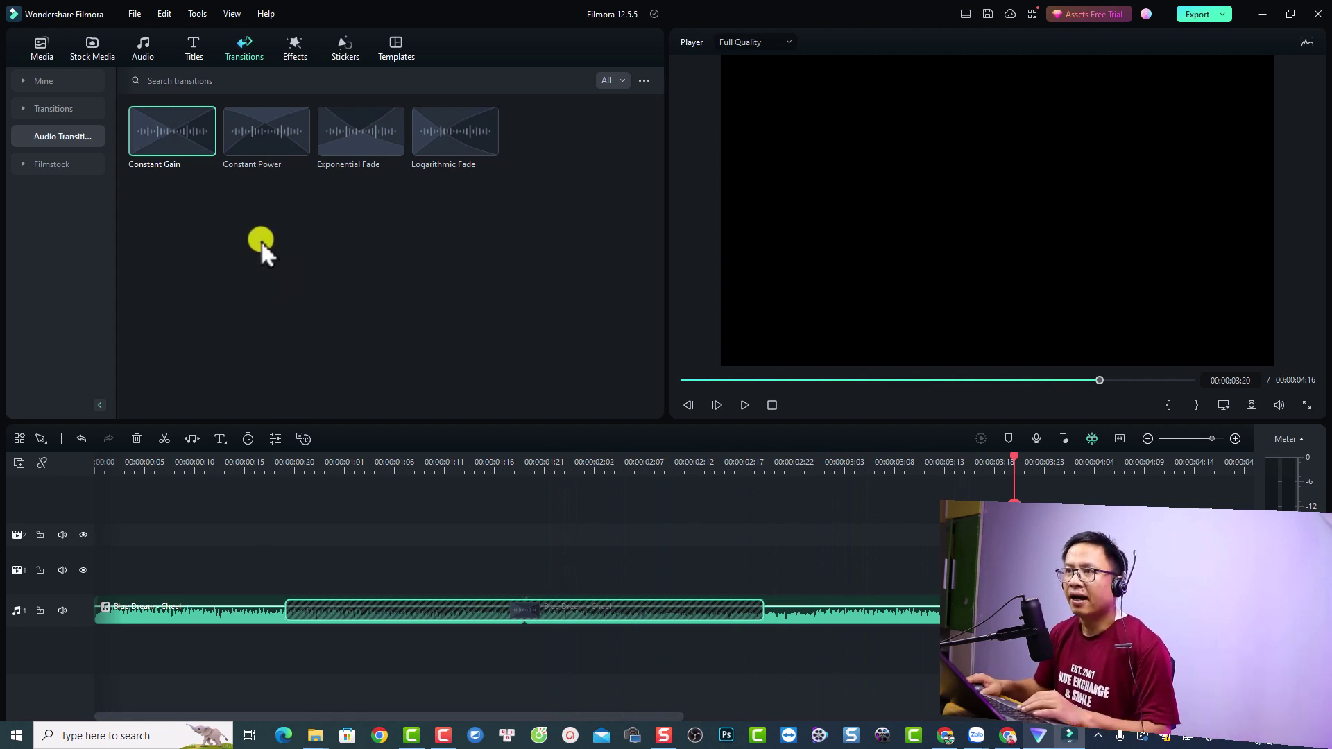
Replace the audio transition at the cut with Constant Power and play across it from just before the transition.
left_click_drag(255, 151, 505, 626)
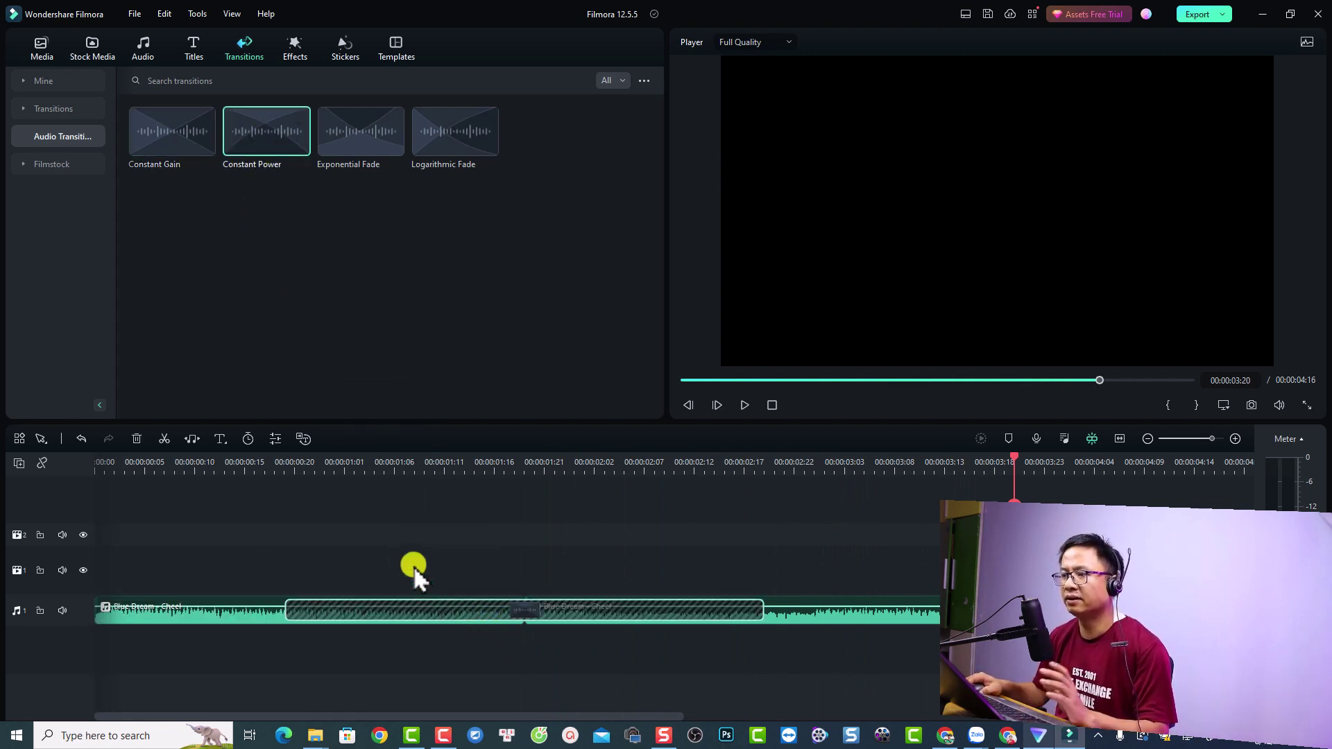
left_click(219, 463)
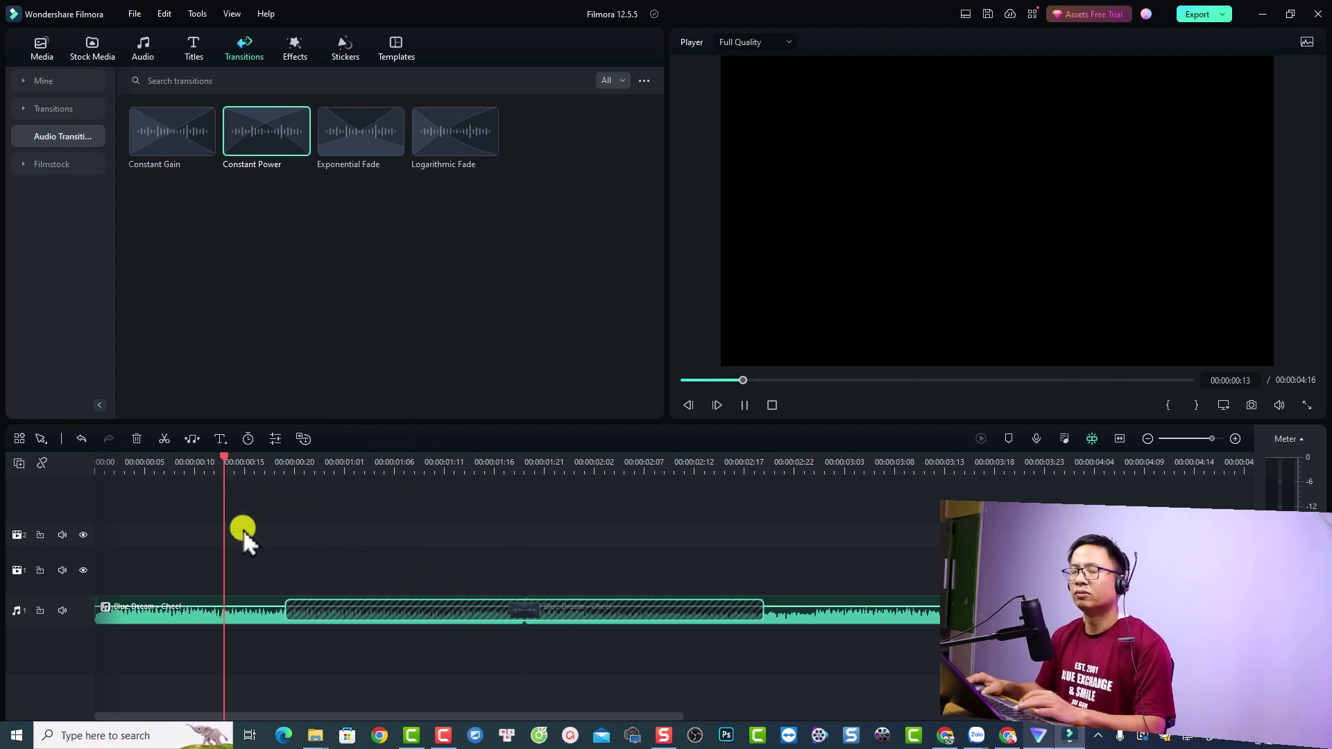
key("space")
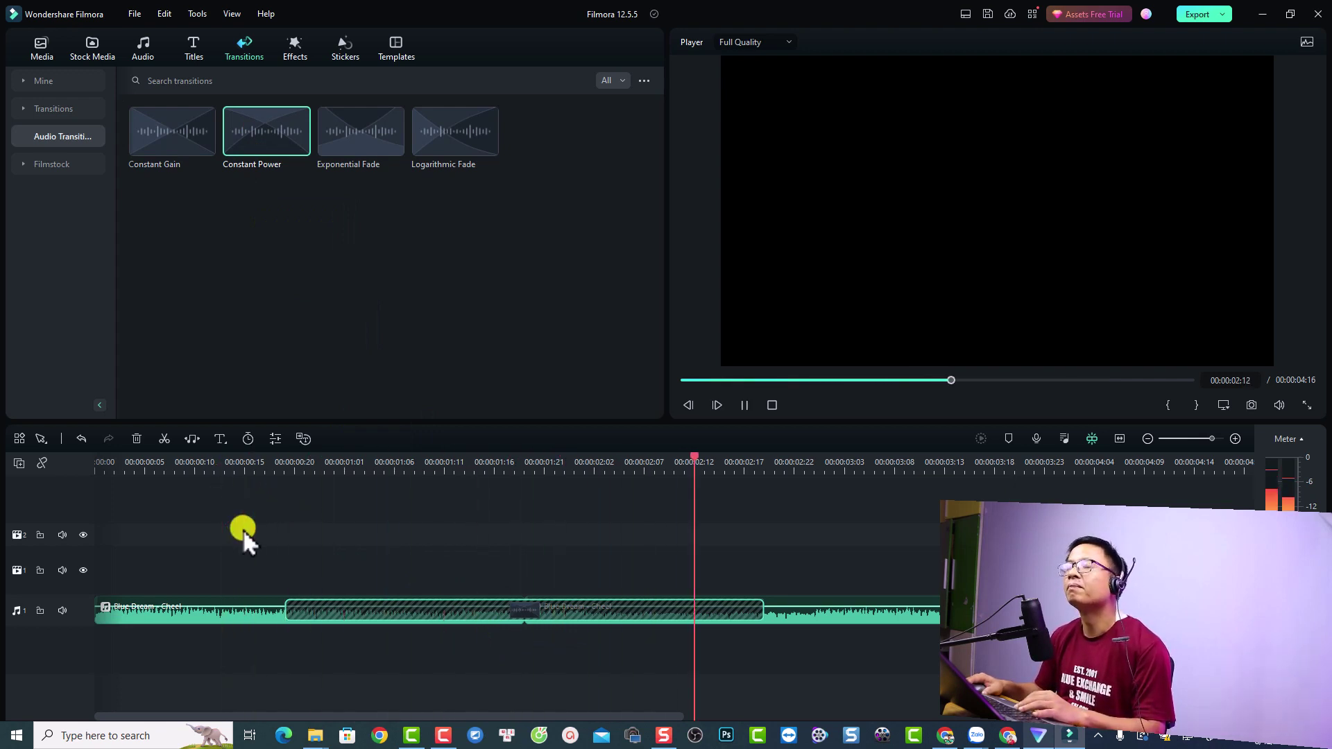
key("space")
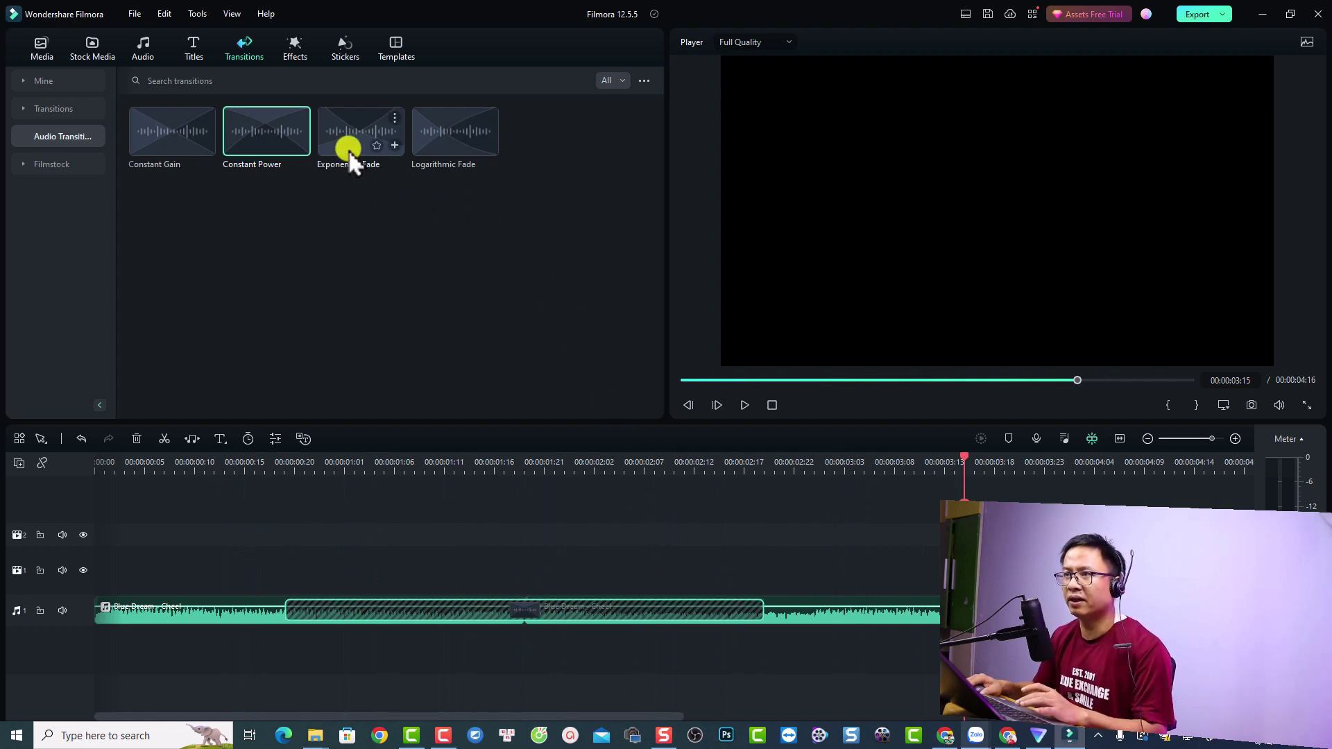
Swap the audio transition between the music clips for Exponential Fade and play it back.
left_click_drag(348, 149, 464, 623)
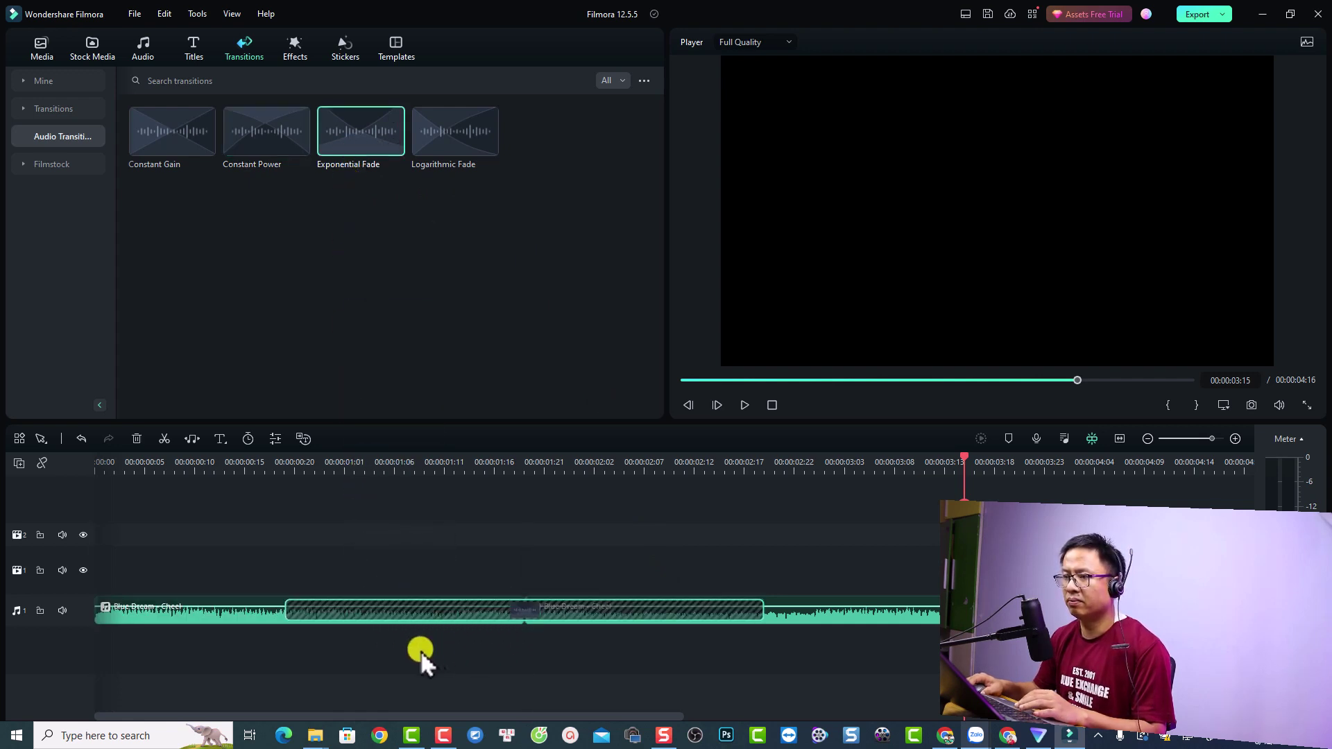
left_click(214, 471)
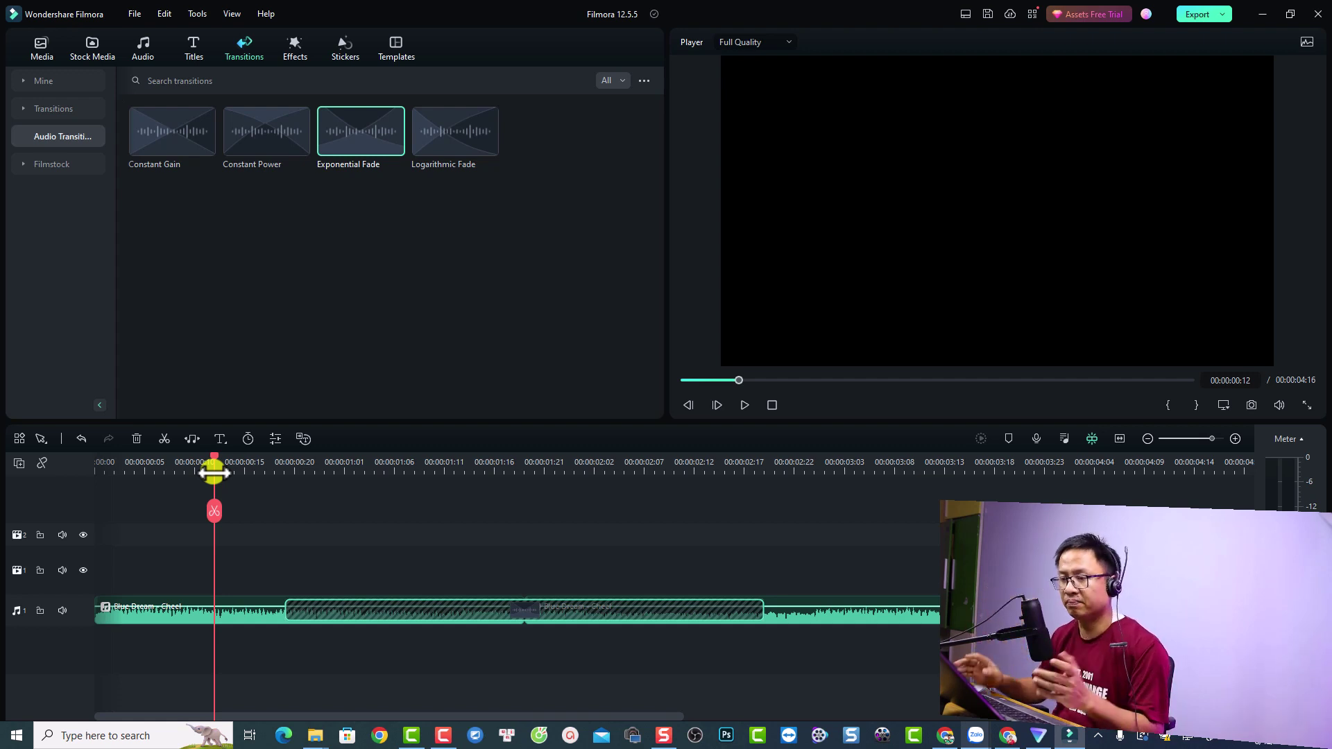
left_click(134, 470)
key("space")
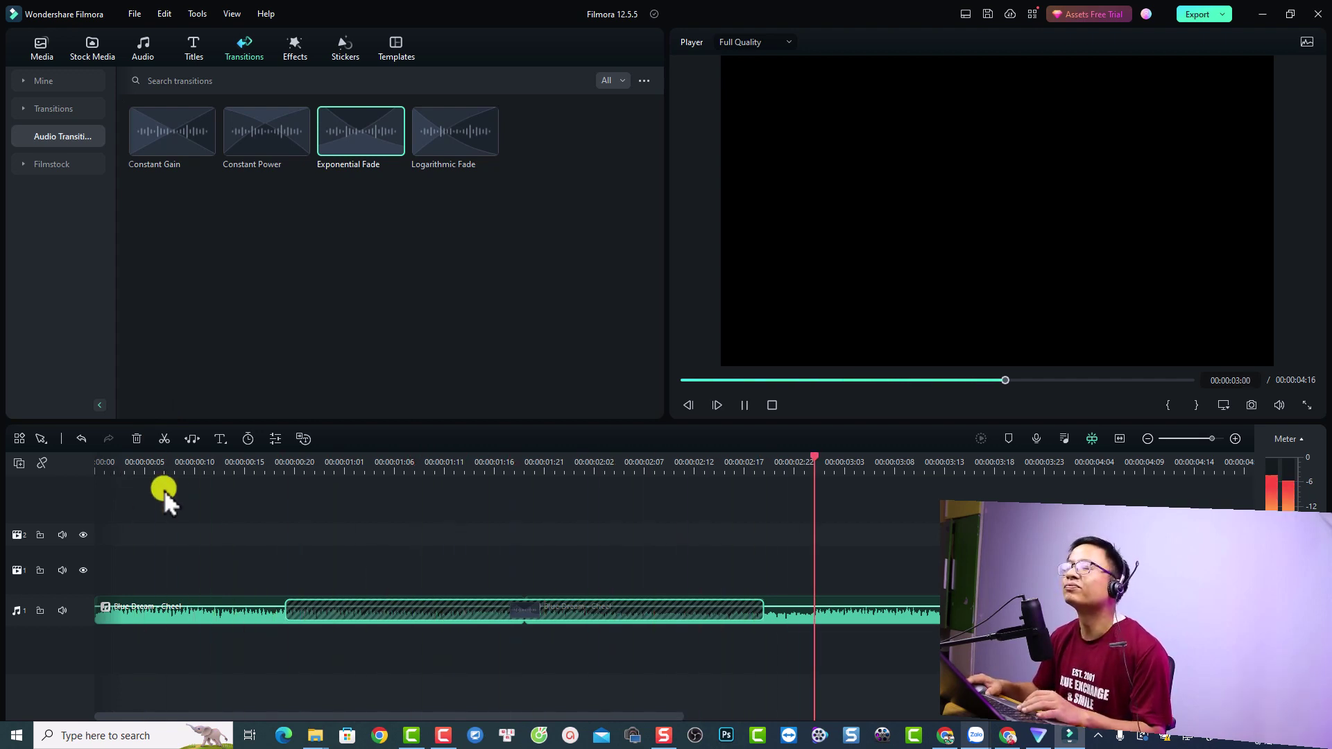
key("space")
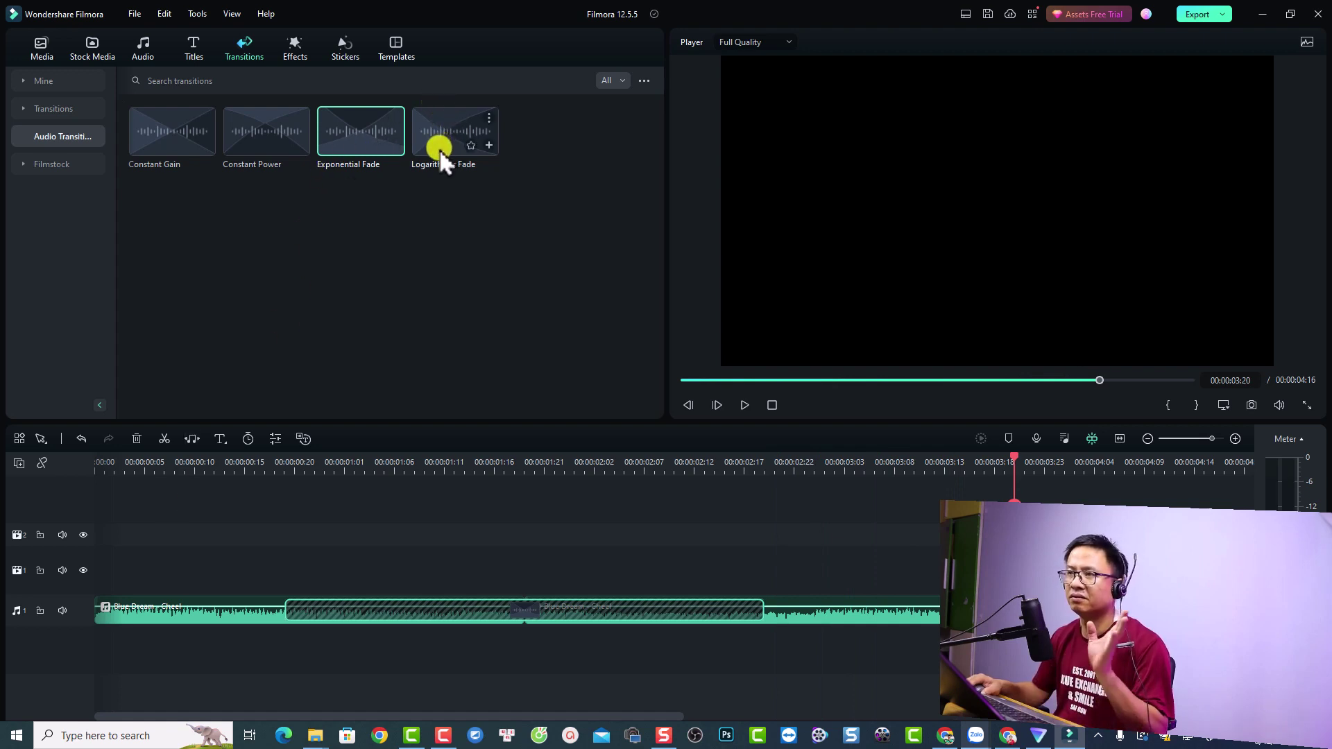
Change the audio transition at the cut to Logarithmic Fade and preview how it sounds.
left_click_drag(439, 149, 439, 602)
left_click(193, 465)
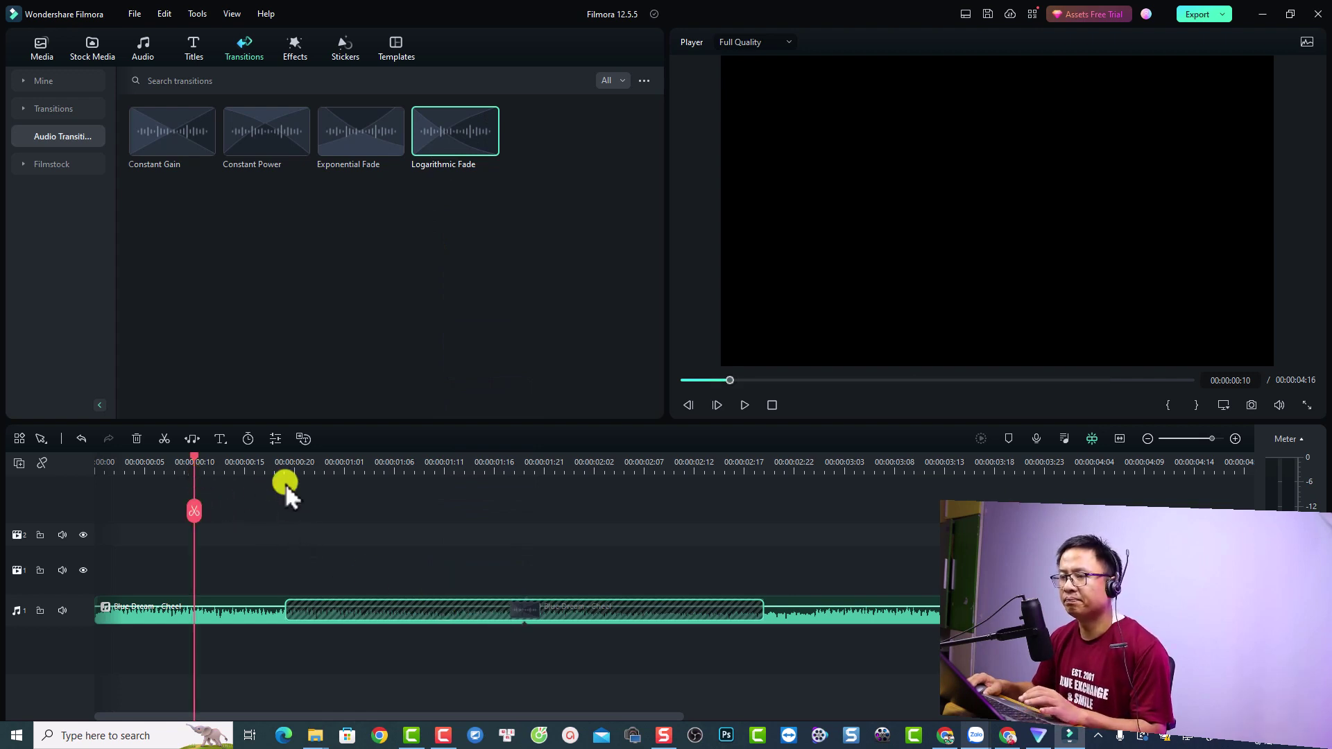
key("space")
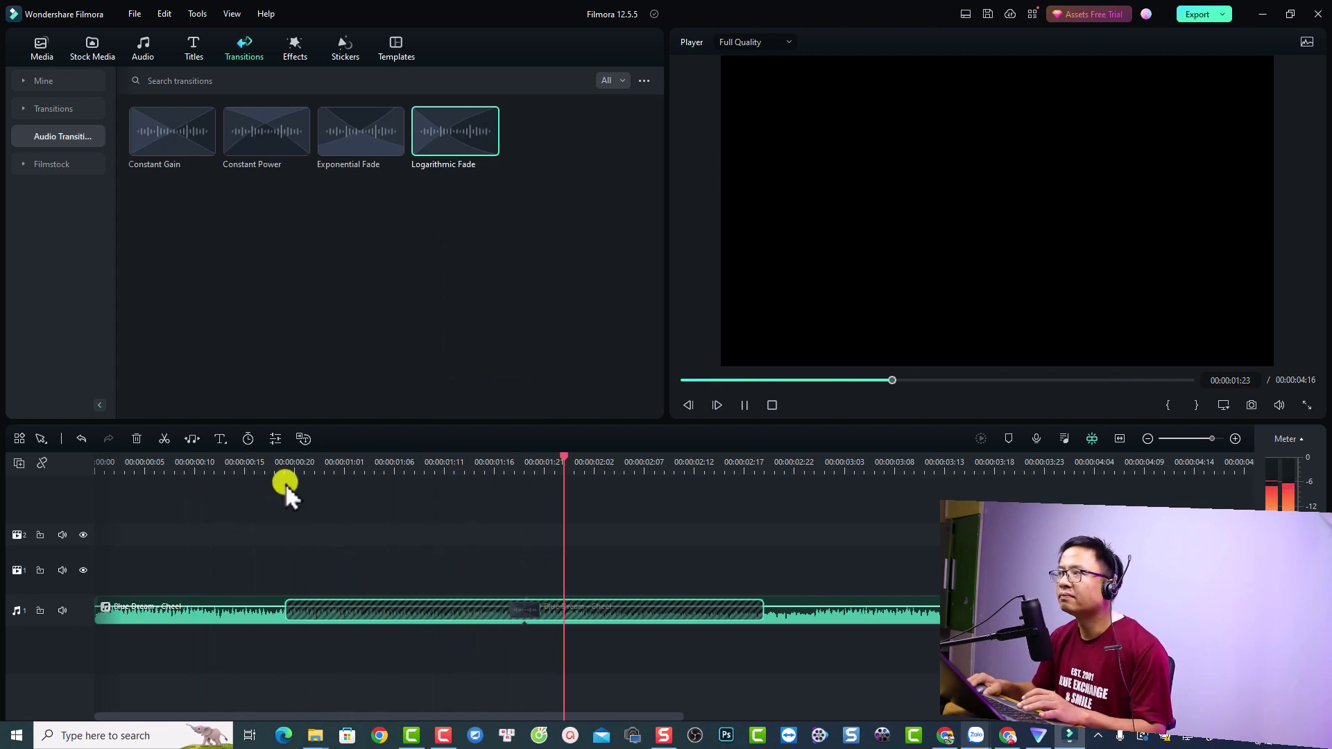
key("space")
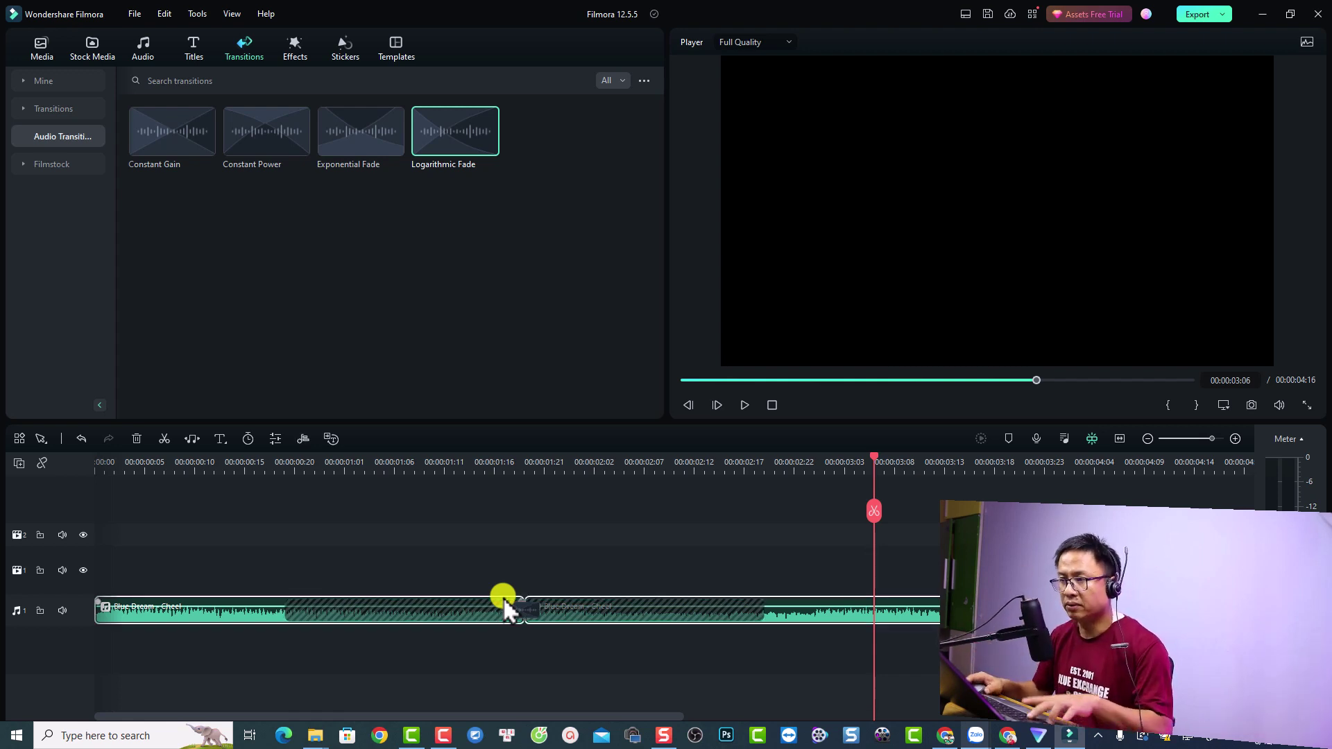
Delete both music clips from the timeline and place the GH017279 video at the start of video track 1.
key("Delete")
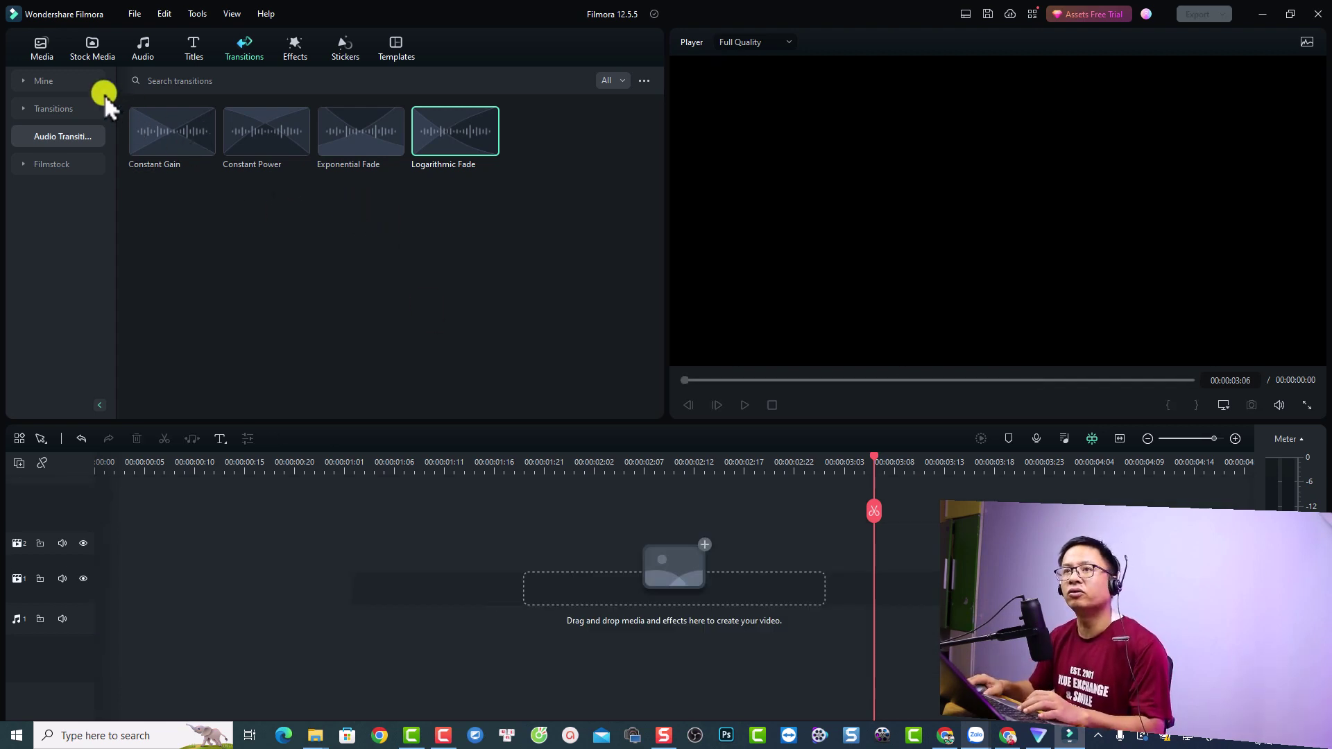
left_click(42, 48)
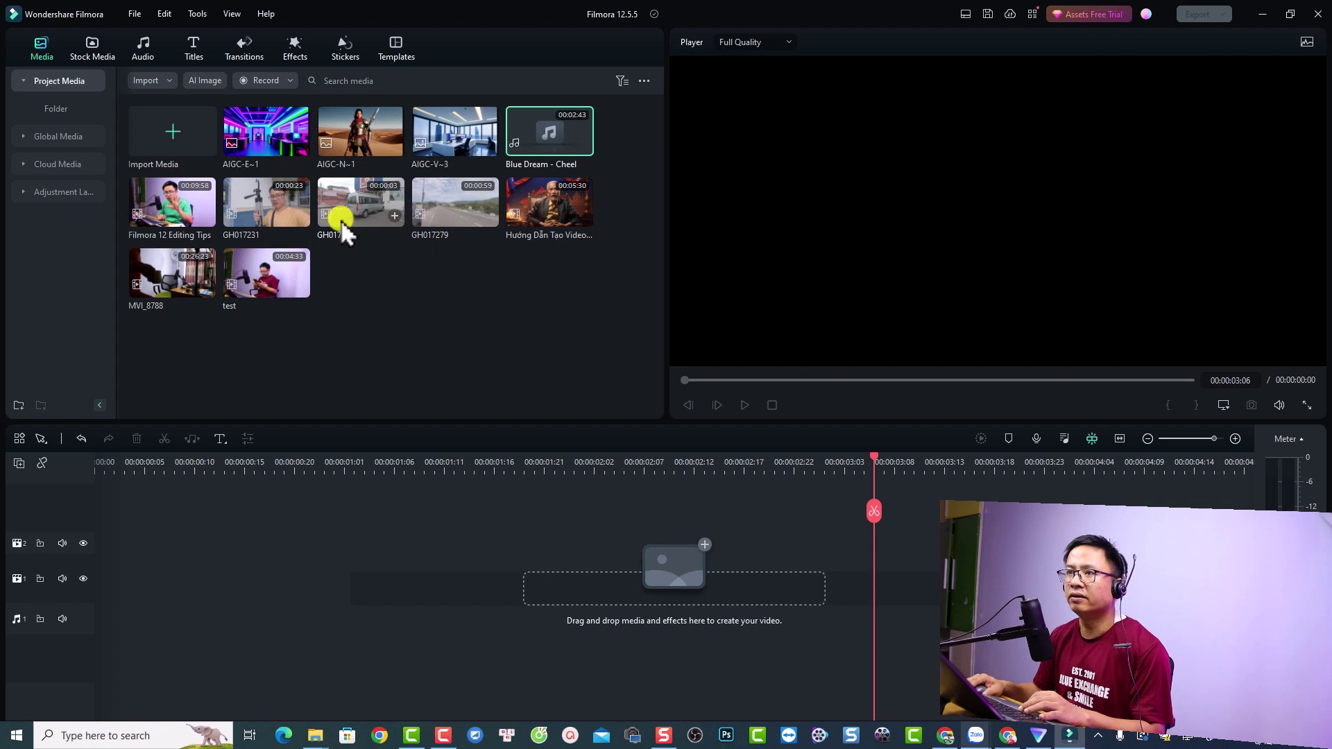
left_click_drag(445, 214, 80, 582)
scroll(604, 571, "down", 3)
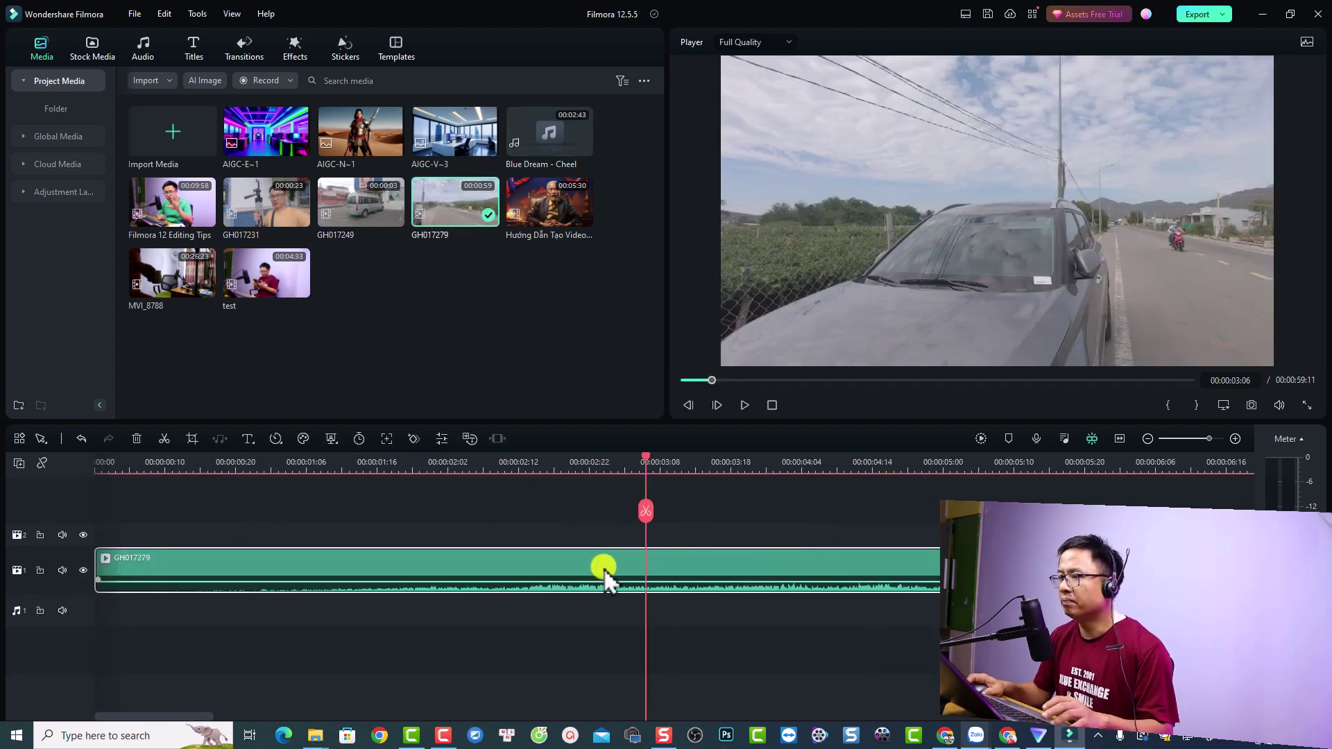
Split the GH017279 clip at 00:00:05:15 and add the Turn transition from the Trending category at the cut.
left_click(765, 462)
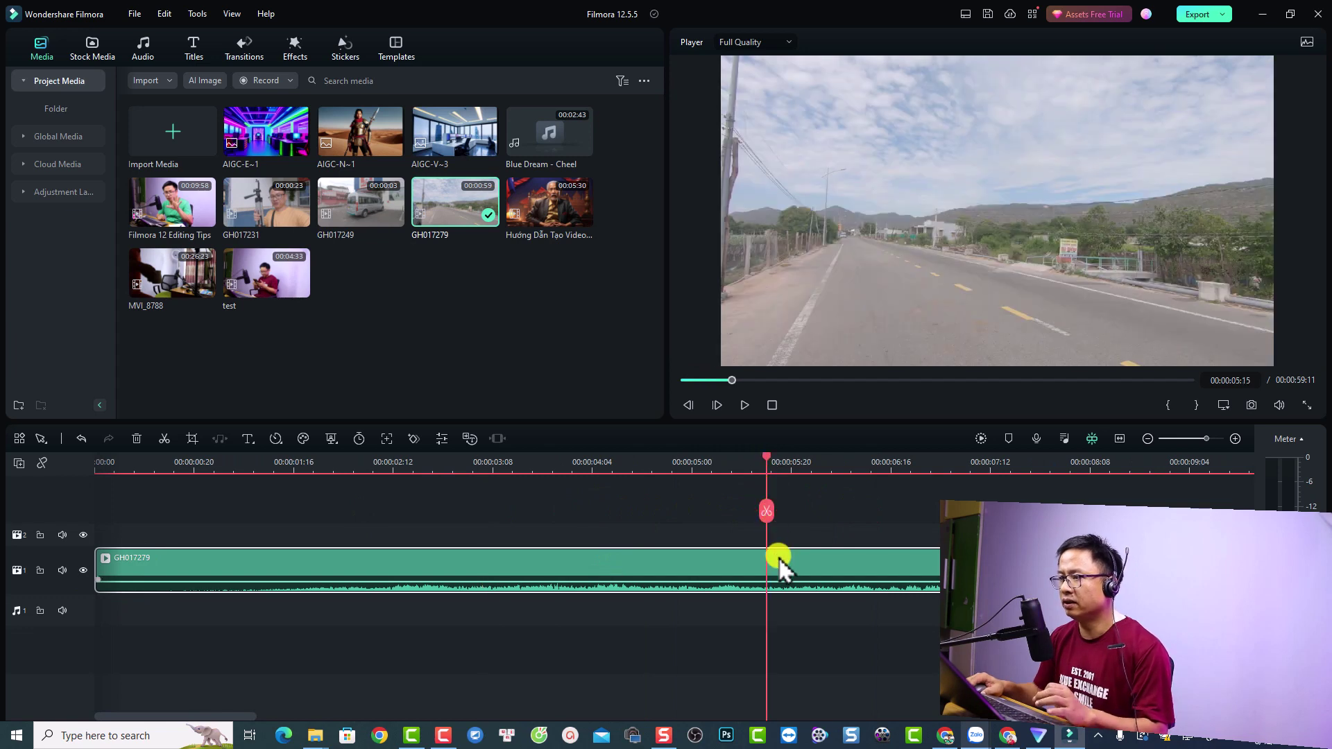
key("ctrl+b")
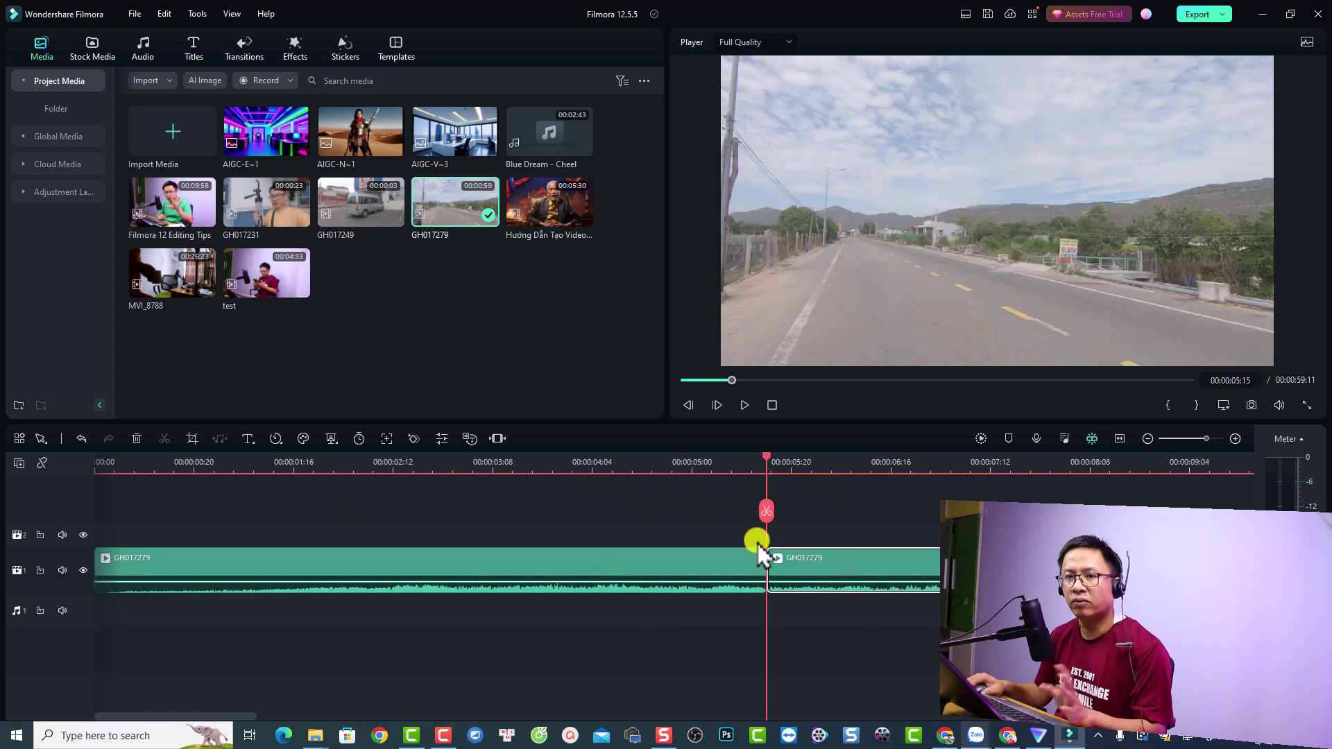
left_click(245, 54)
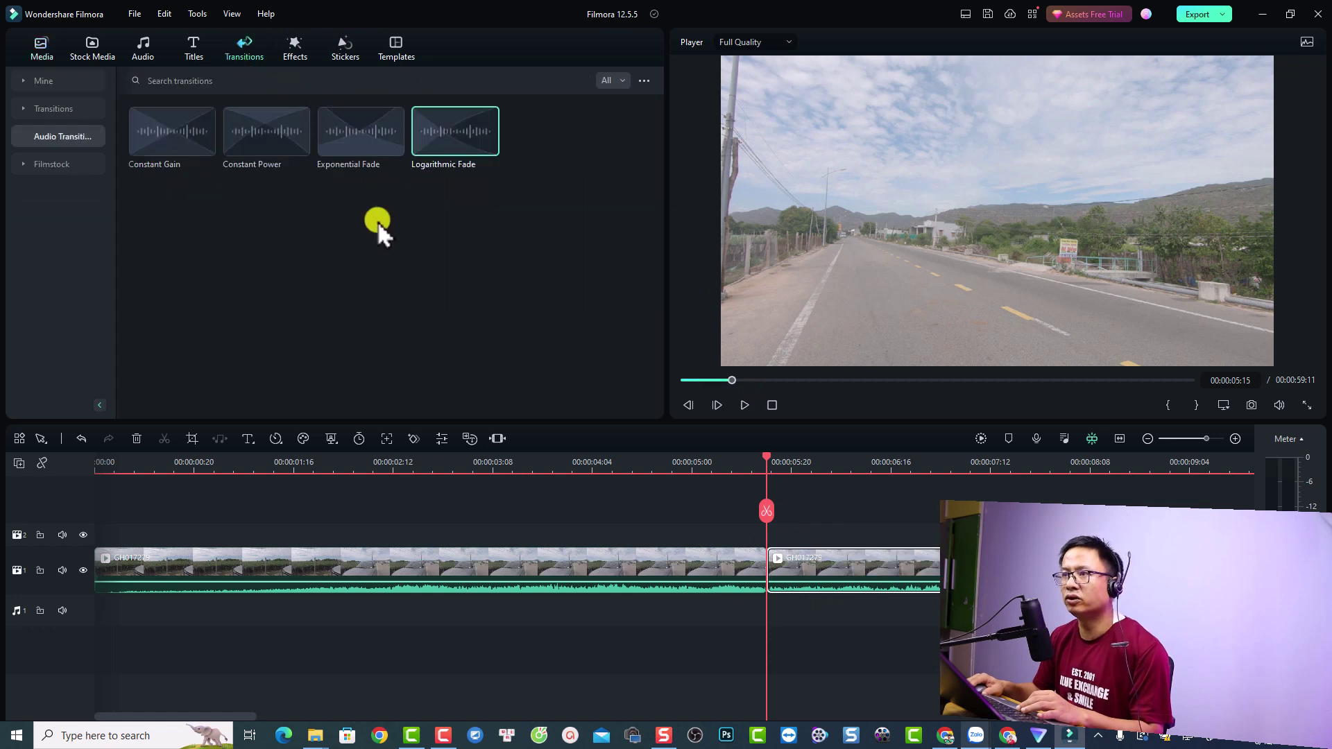
left_click(37, 111)
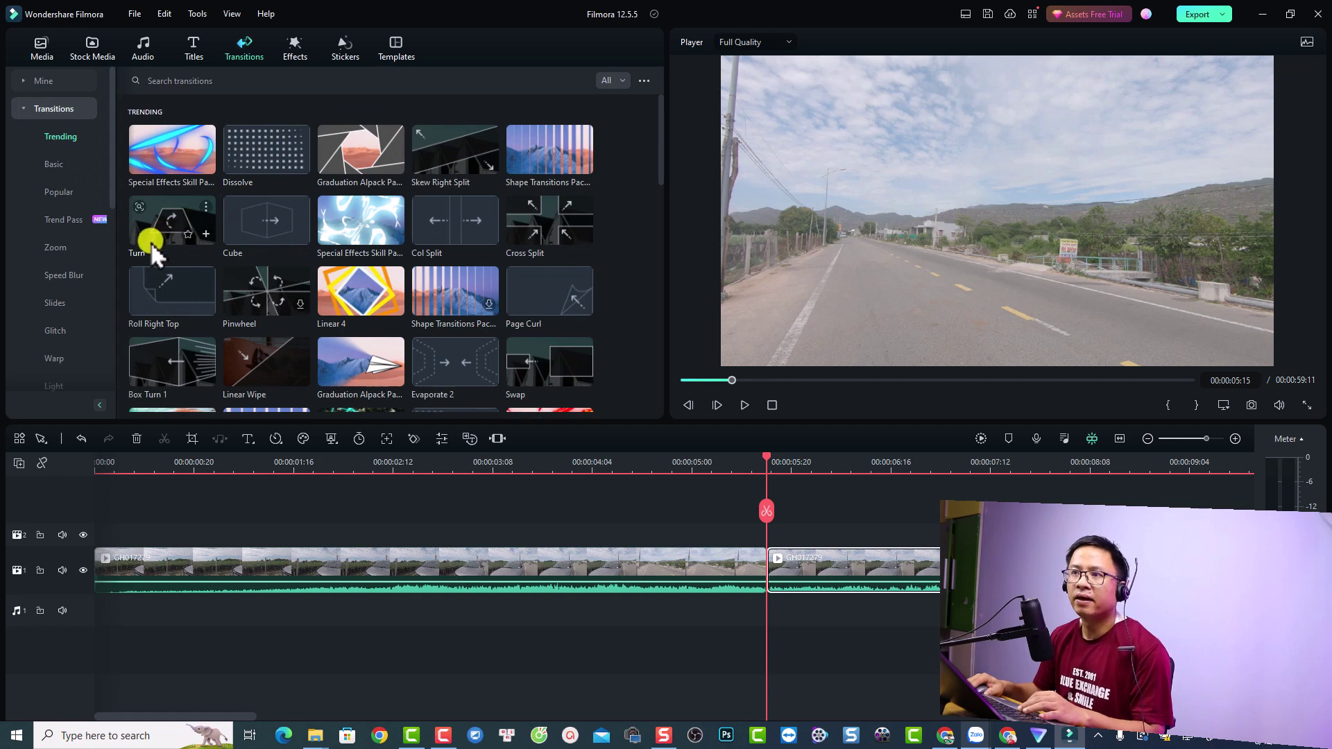
mouse_move(151, 242)
left_mouse_down()
mouse_move(611, 443)
mouse_move(767, 566)
left_mouse_up()
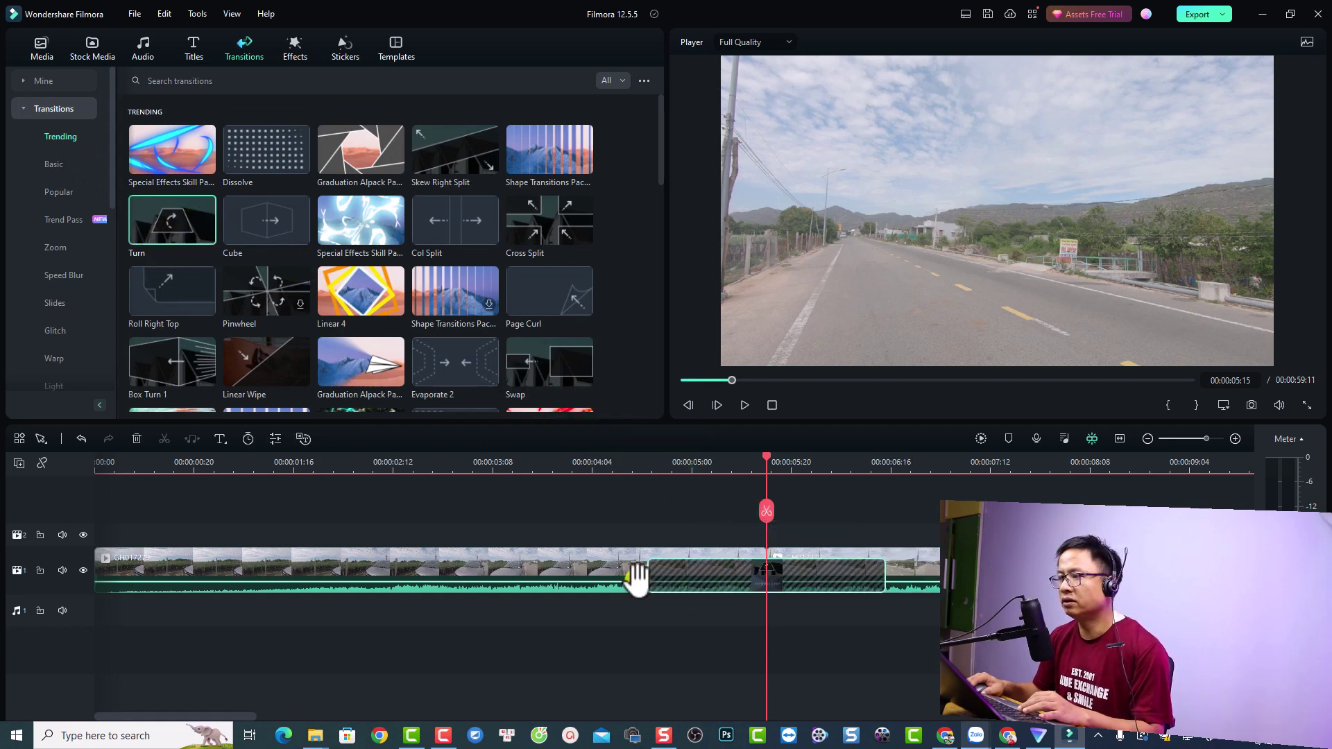
left_click(633, 510)
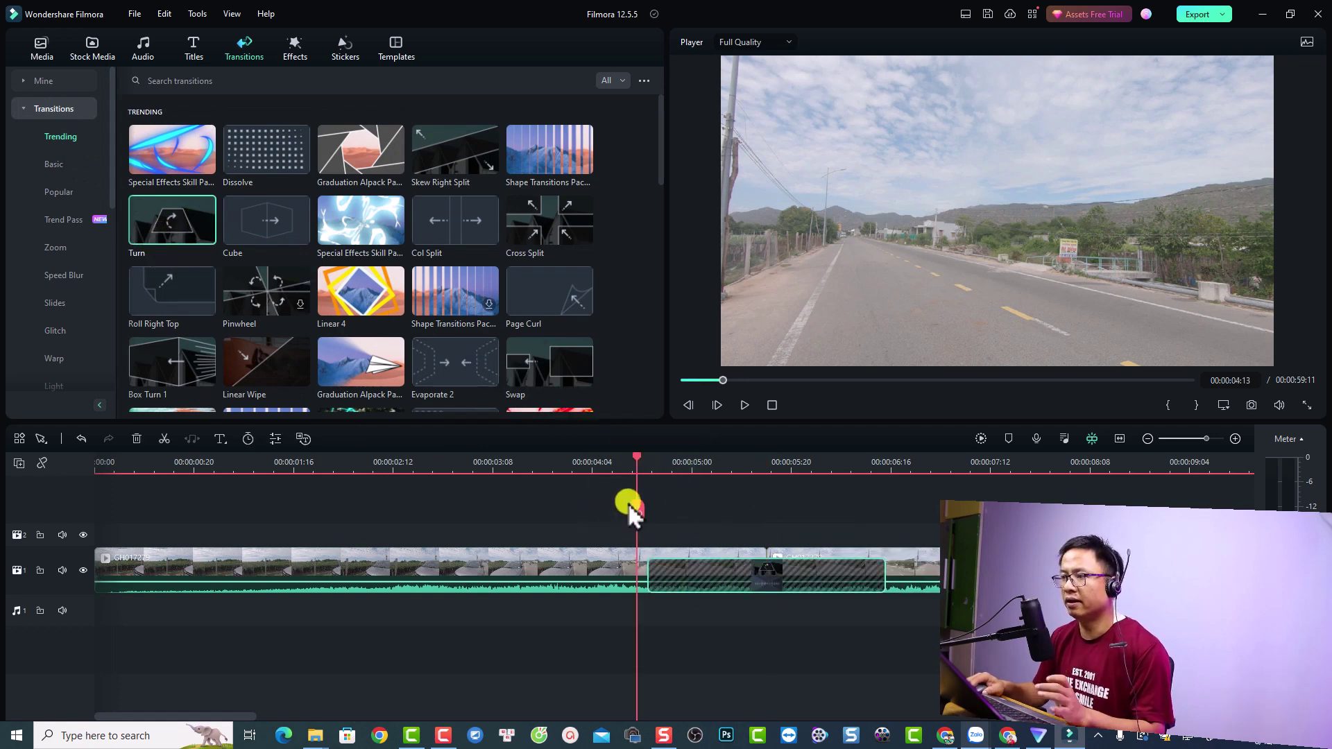
Play back the cut between the two GH017279 clips to preview the Turn transition.
key("space")
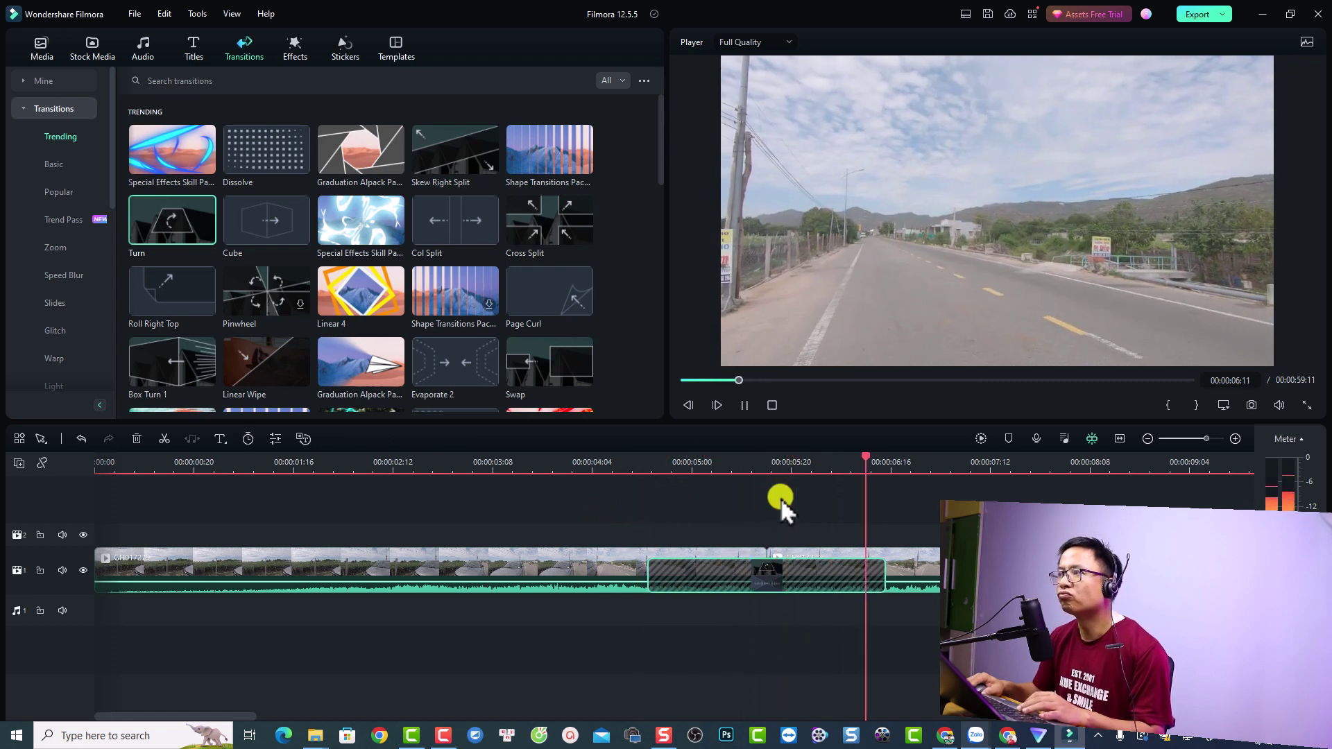
key("space")
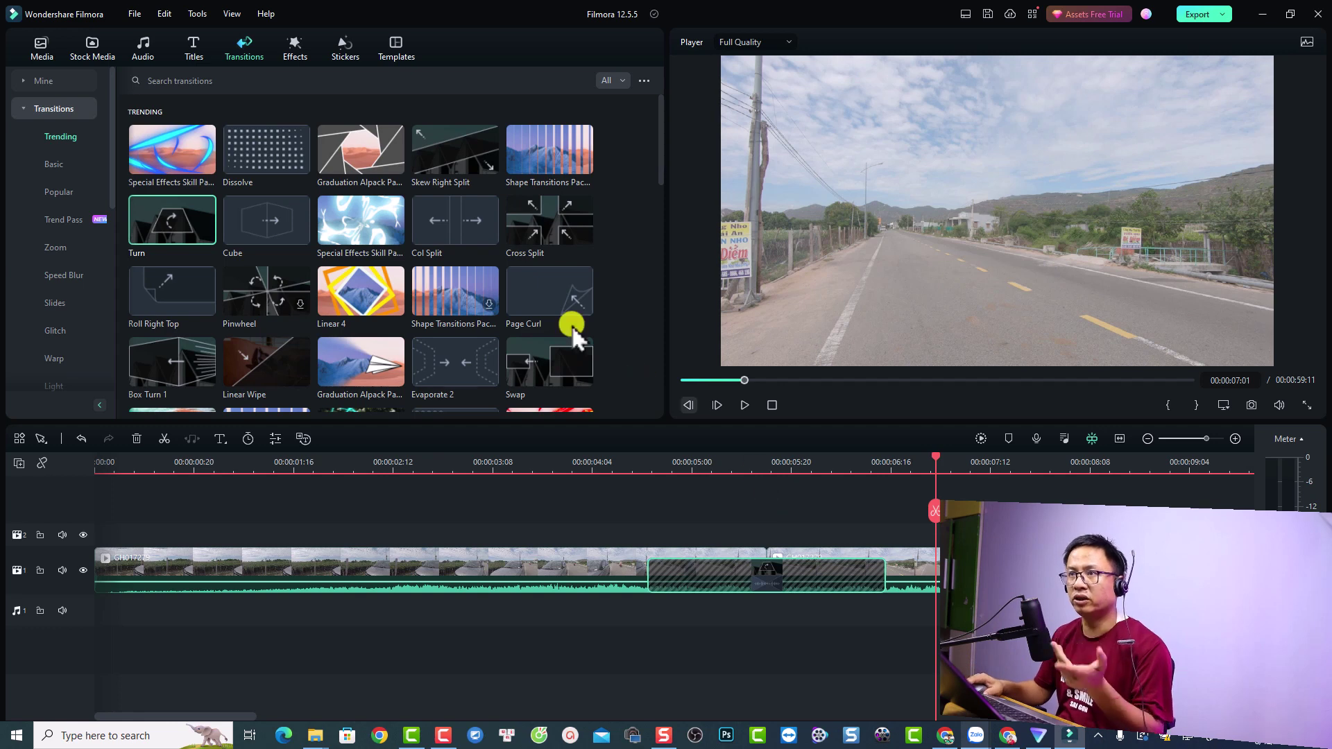
Apply the Constant Gain audio transition to the cut between the two GH017279 clips.
scroll(86, 281, "down", 3)
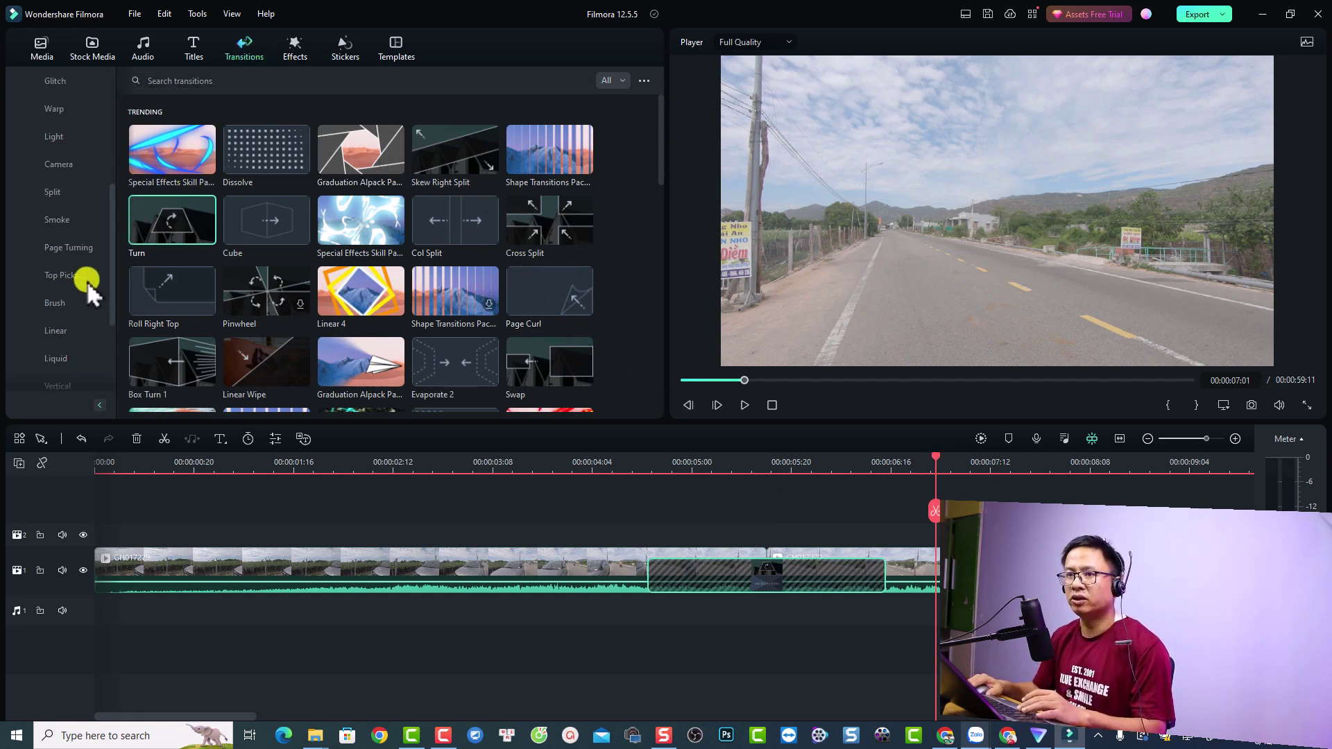
scroll(86, 281, "down", 2)
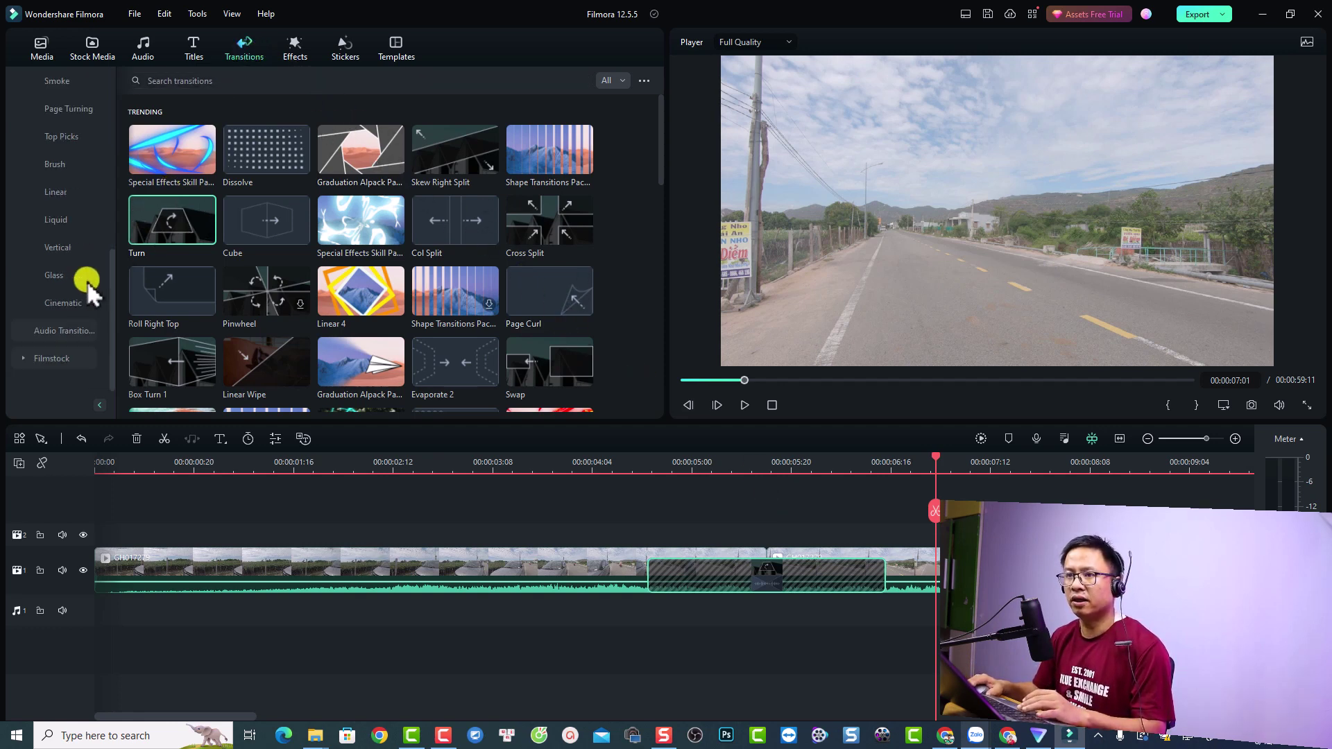
left_click(48, 330)
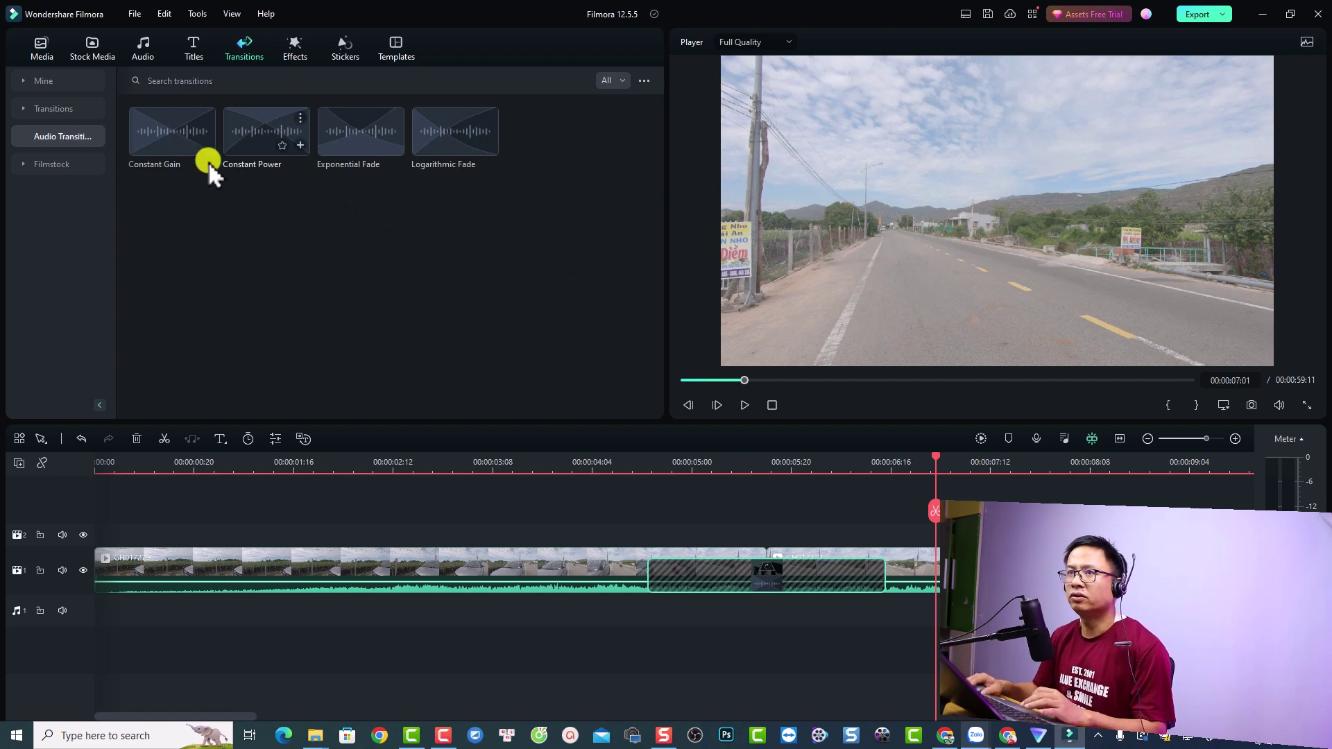
left_click_drag(148, 133, 735, 569)
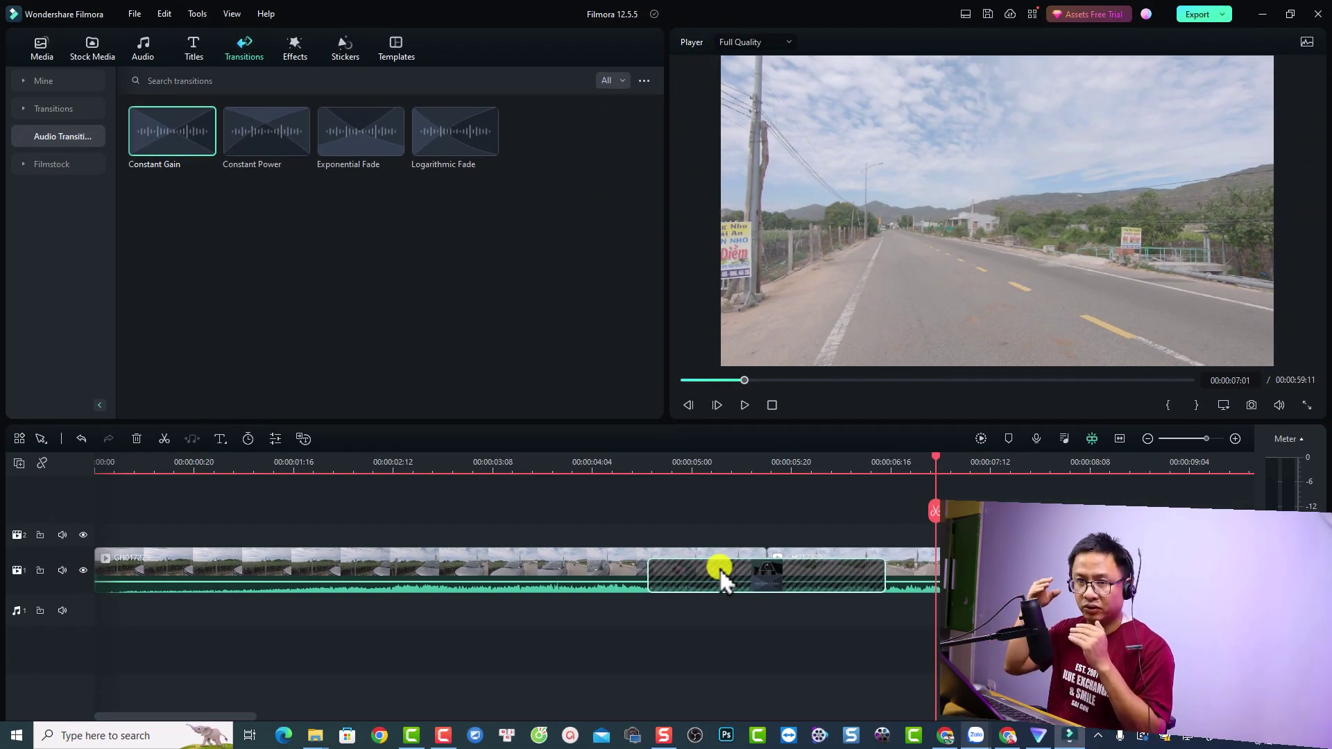
Check the settings of the transition at the GH017279 cut, close them unchanged, and play the cut from 00:00:03:12.
double_click(737, 571)
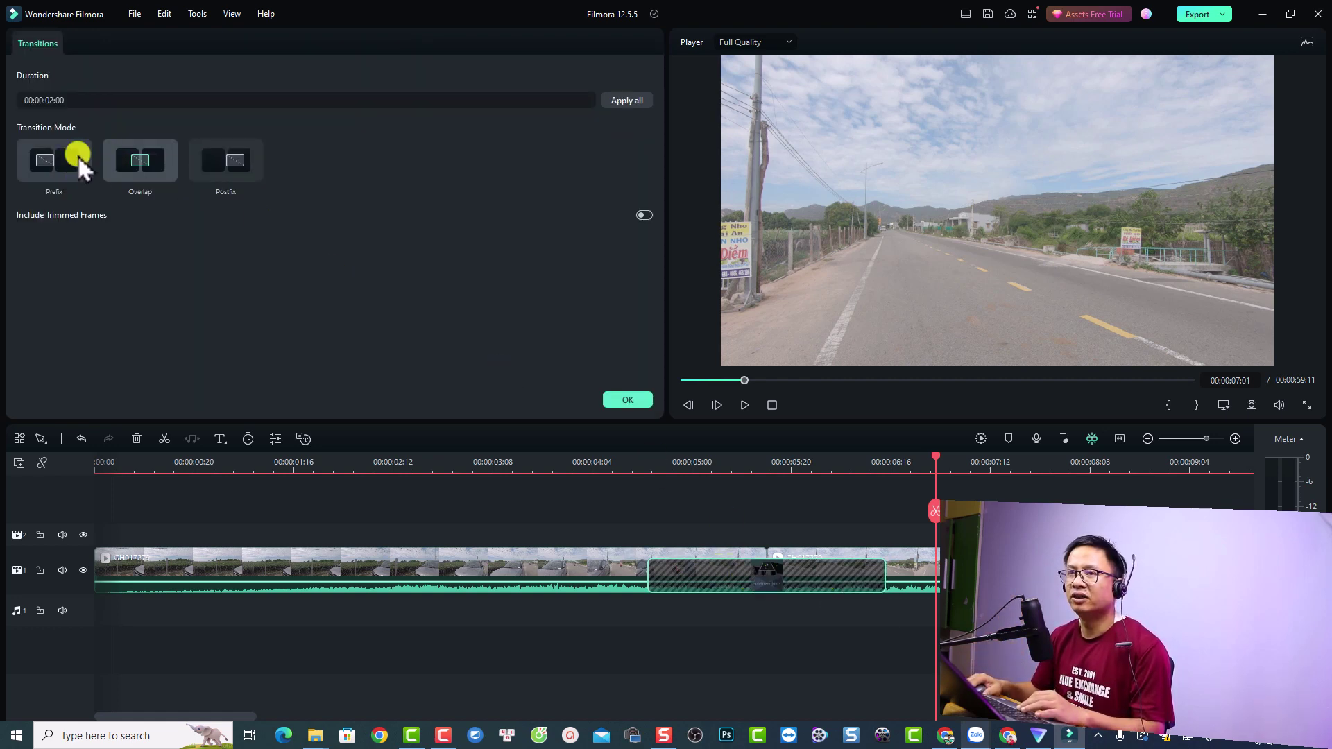
left_click(626, 401)
left_click(512, 462)
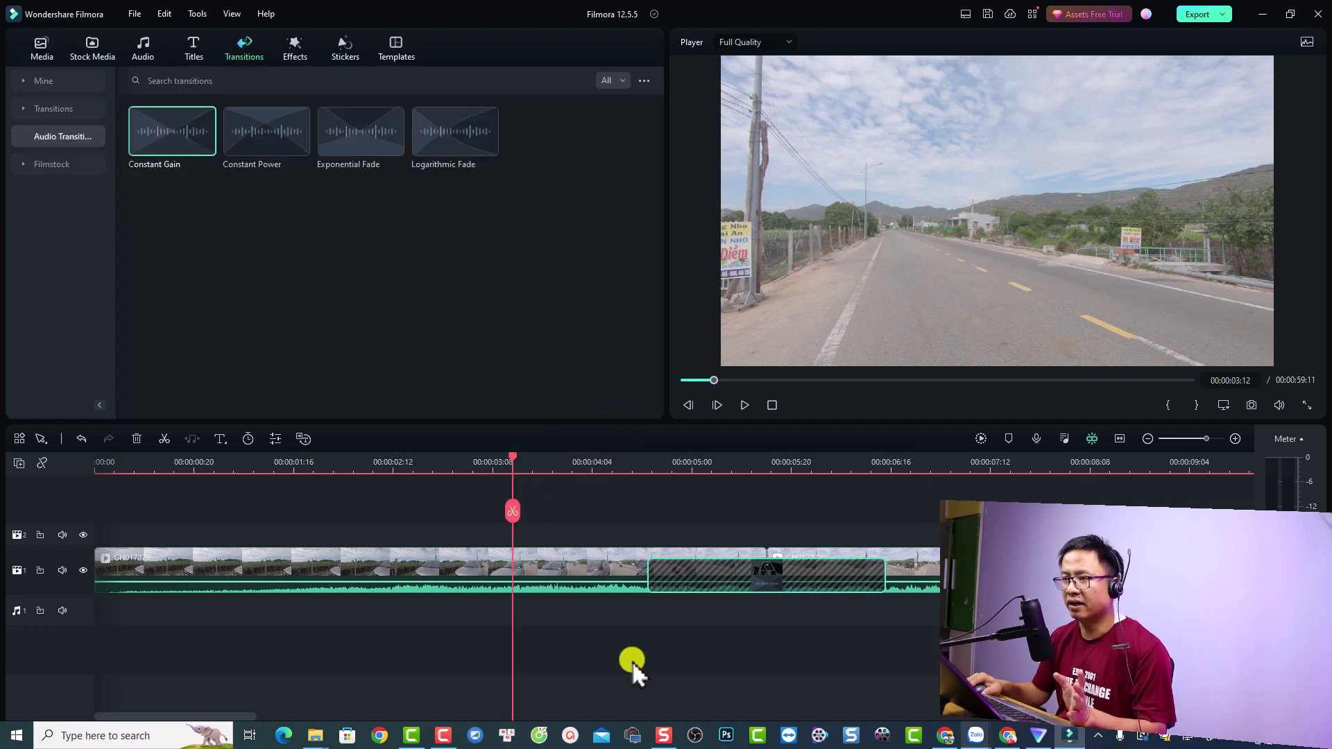
key("space")
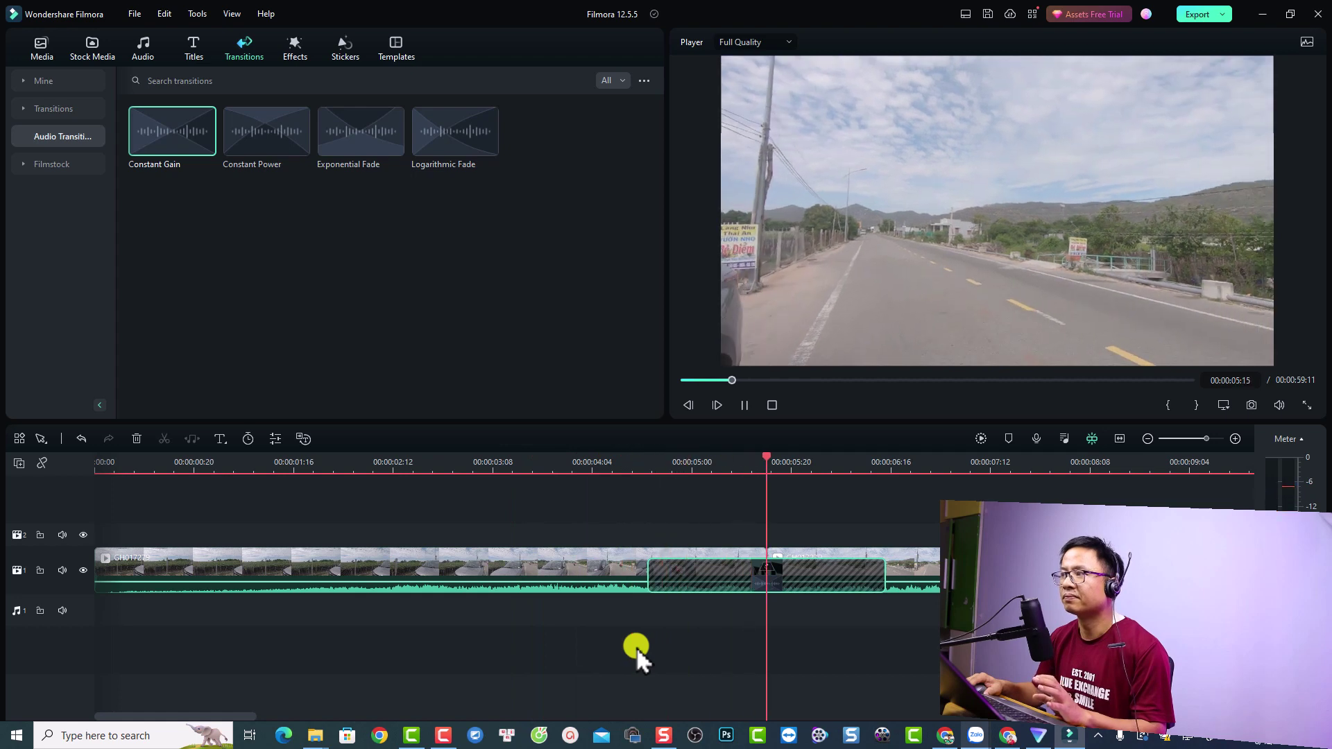
key("space")
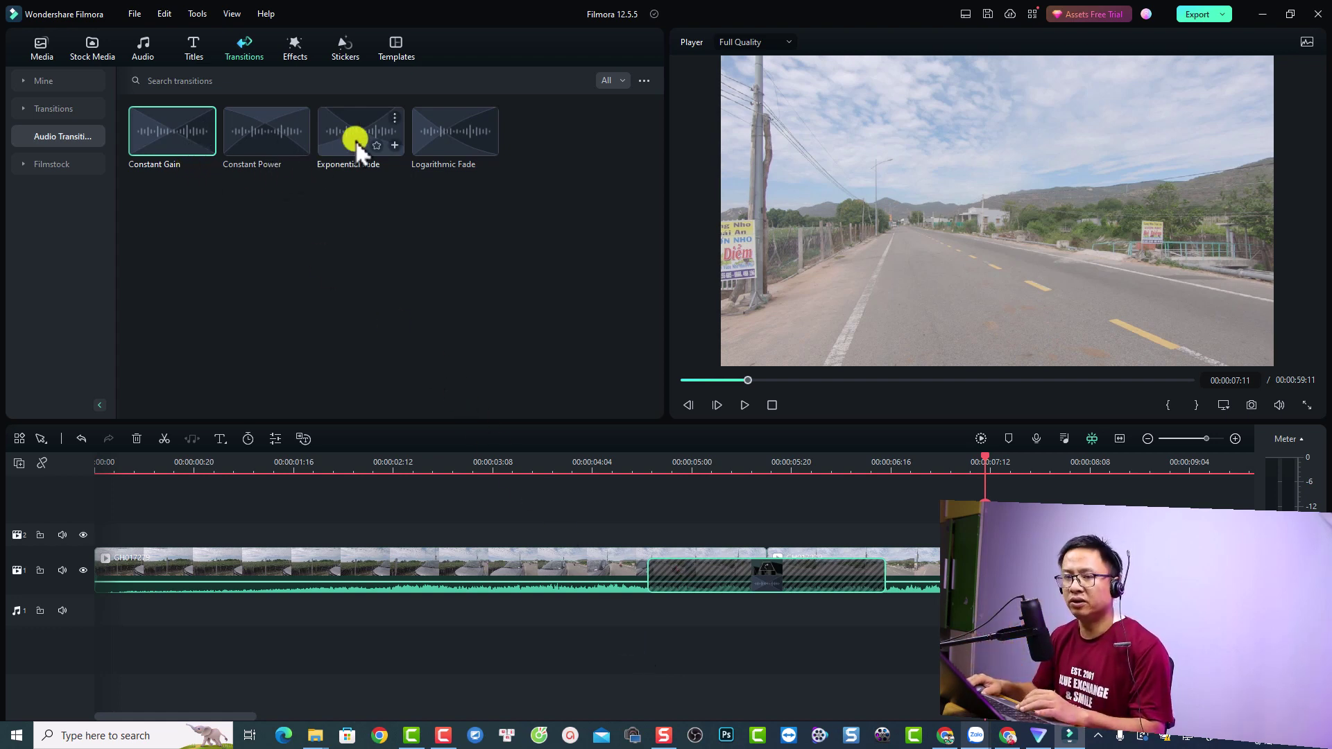
Apply the Exponential Fade audio transition to the GH017279 cut and play back from well before it.
left_click_drag(356, 143, 756, 586)
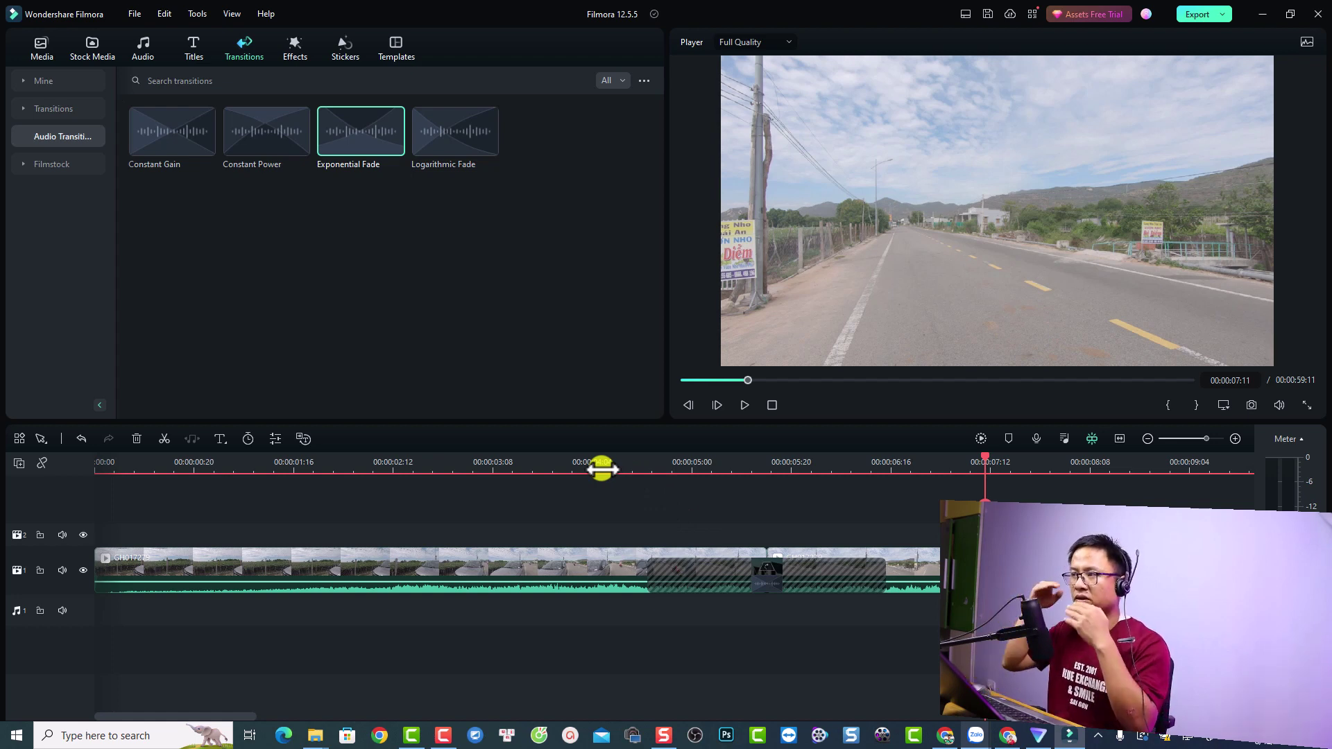
left_click(398, 459)
key("space")
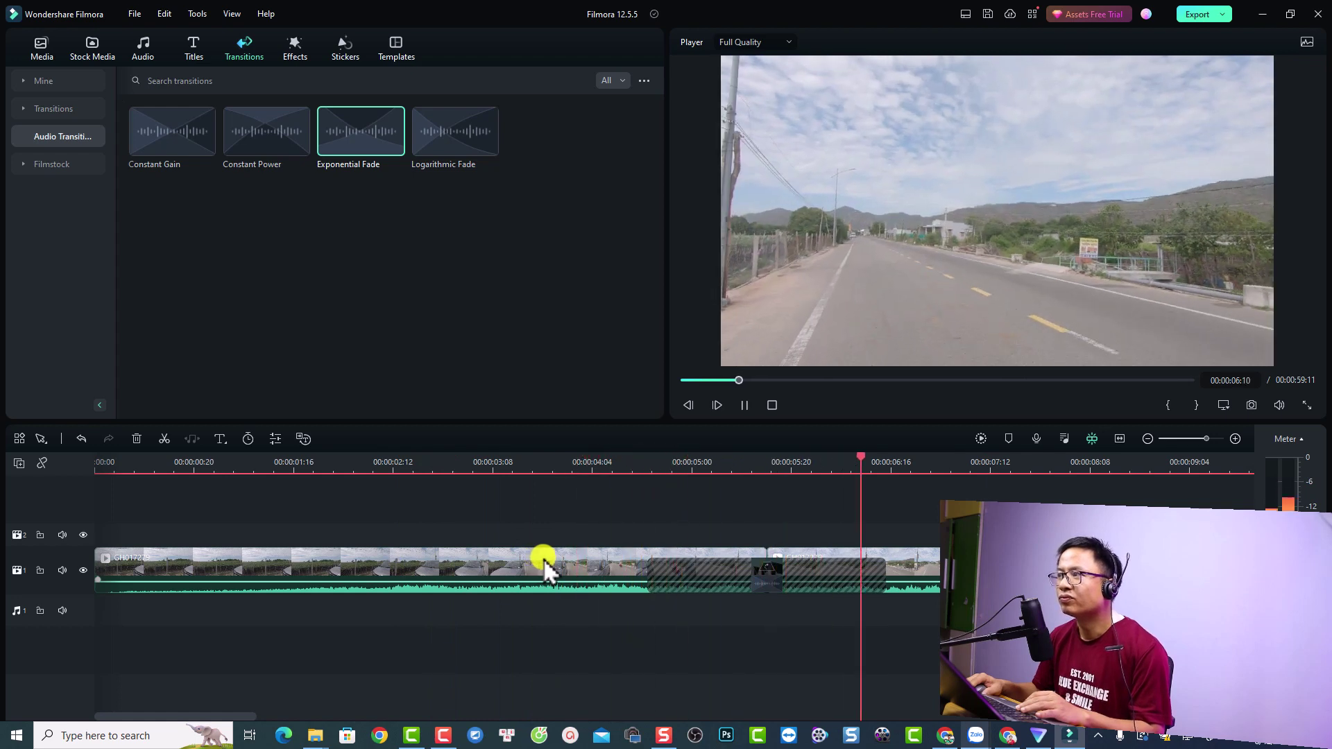
key("space")
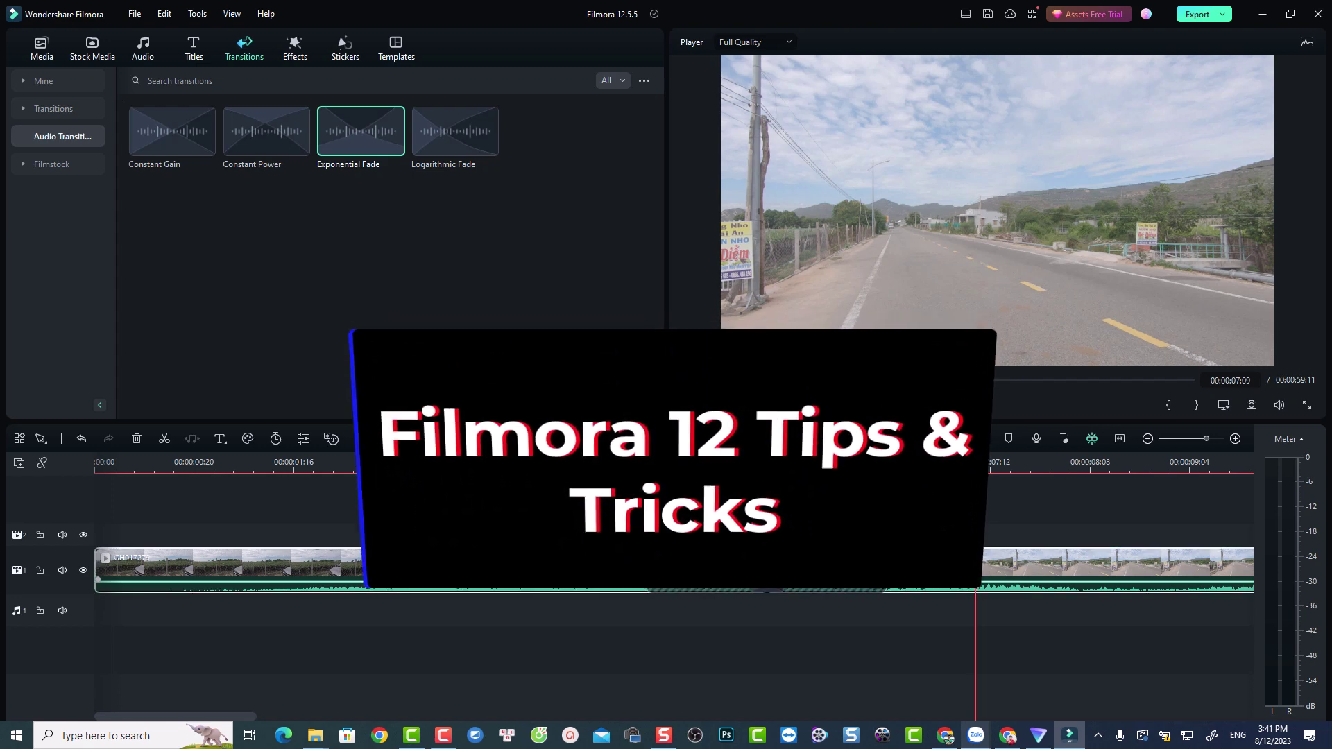
Remove the GH017279 clips from the timeline.
left_click(545, 563)
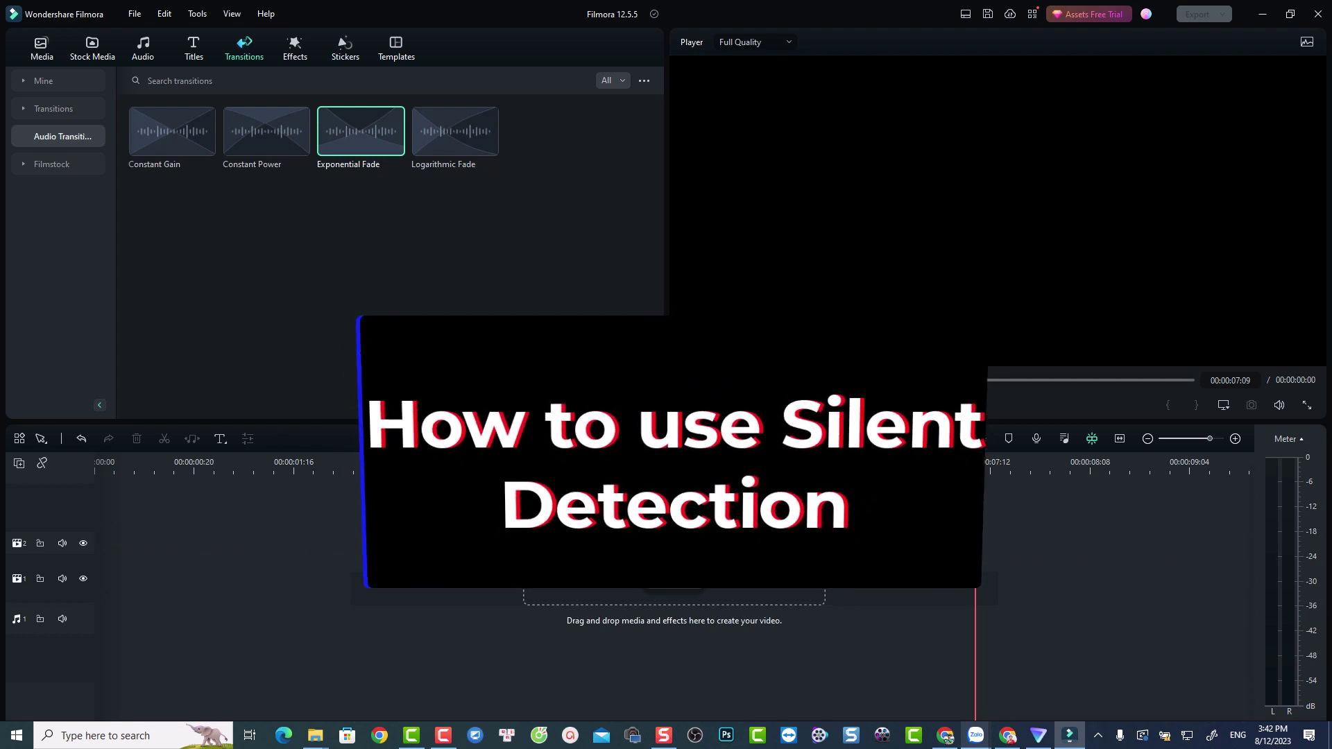
left_click(545, 566)
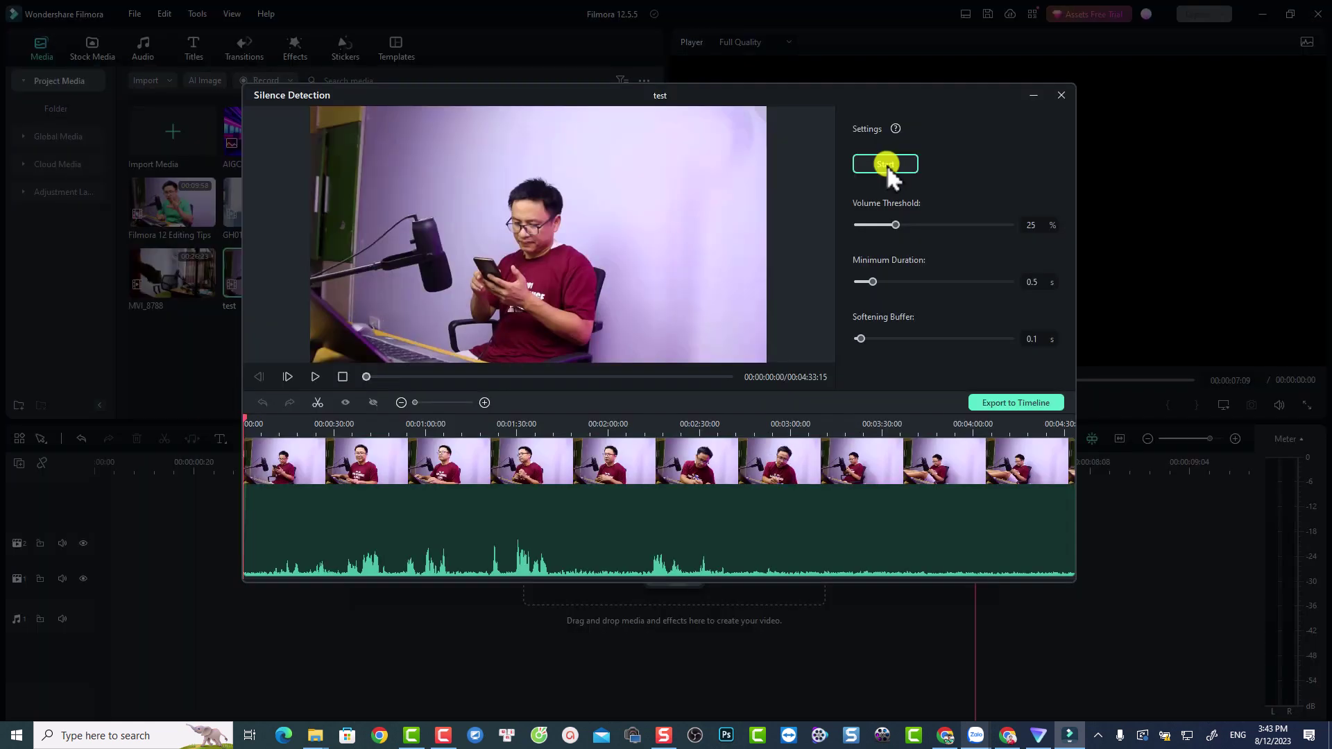
Run Silence Detection on the test video from the project media and export the result to the timeline.
left_click(886, 164)
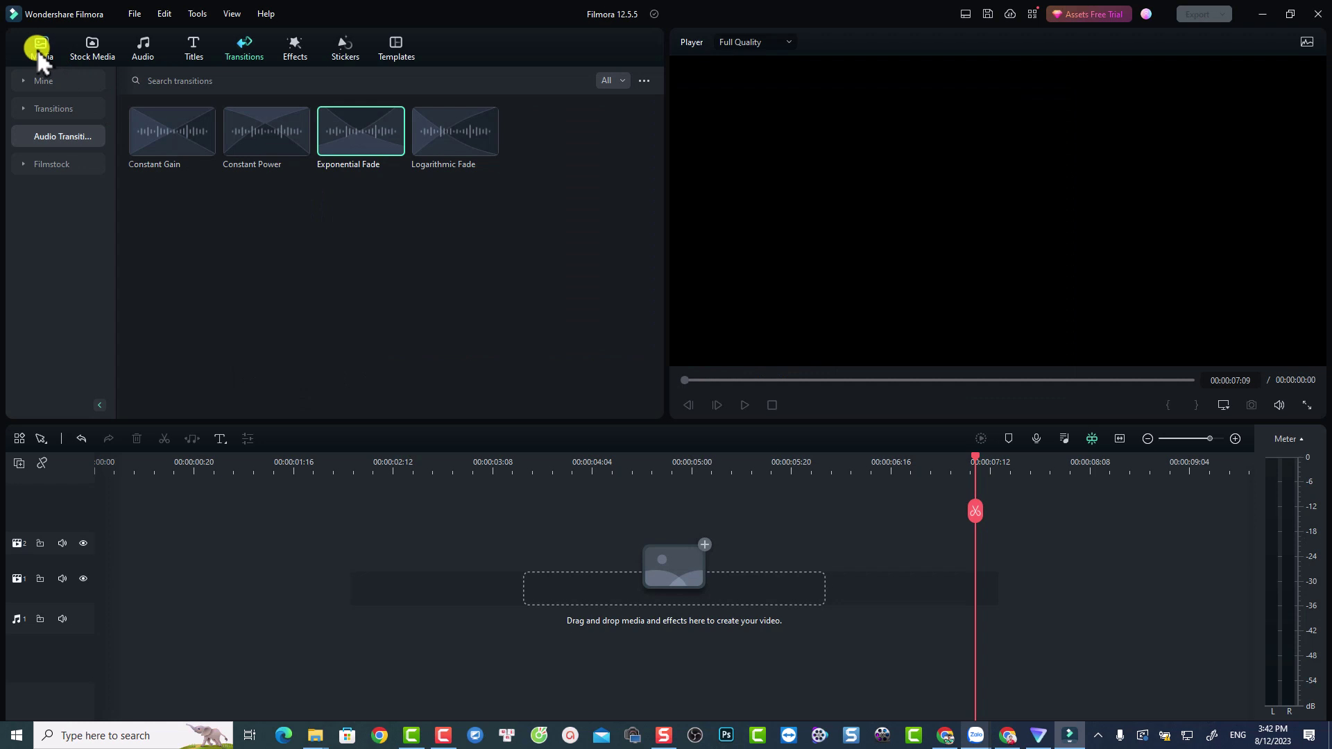
left_click(39, 52)
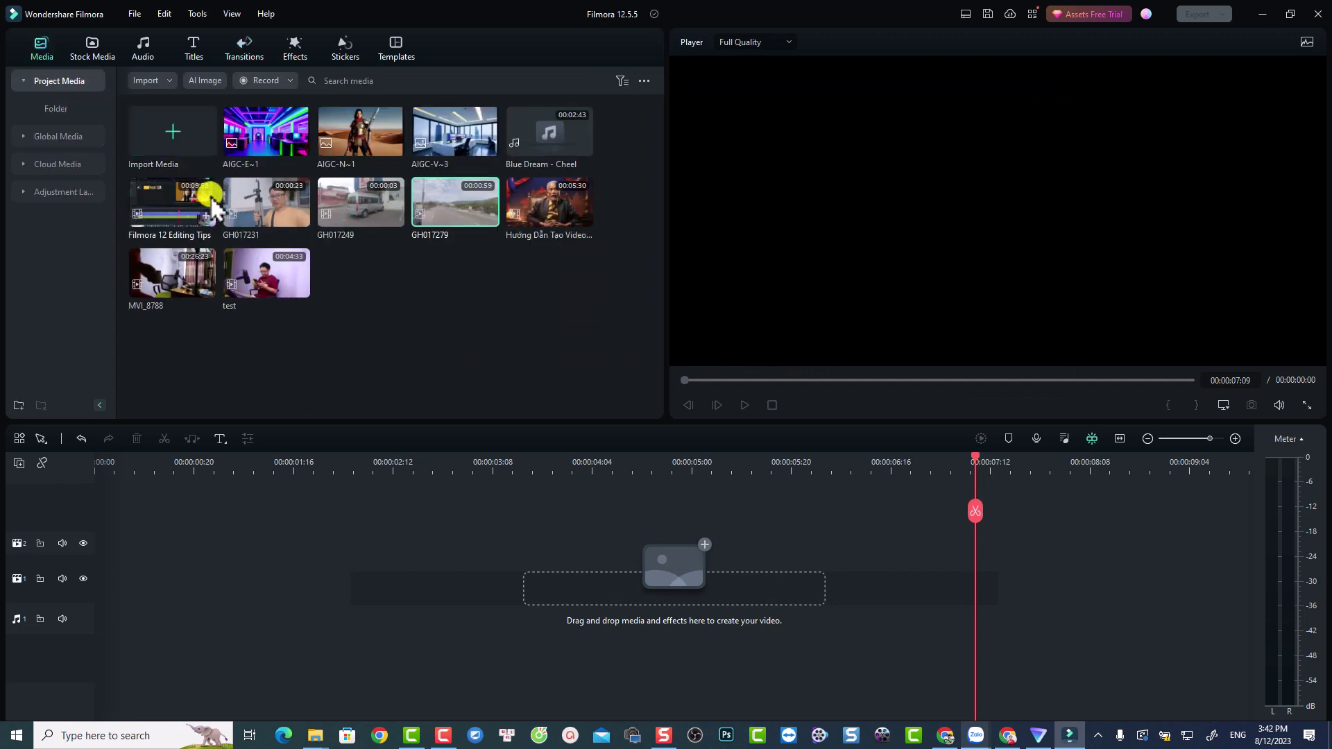
right_click(268, 293)
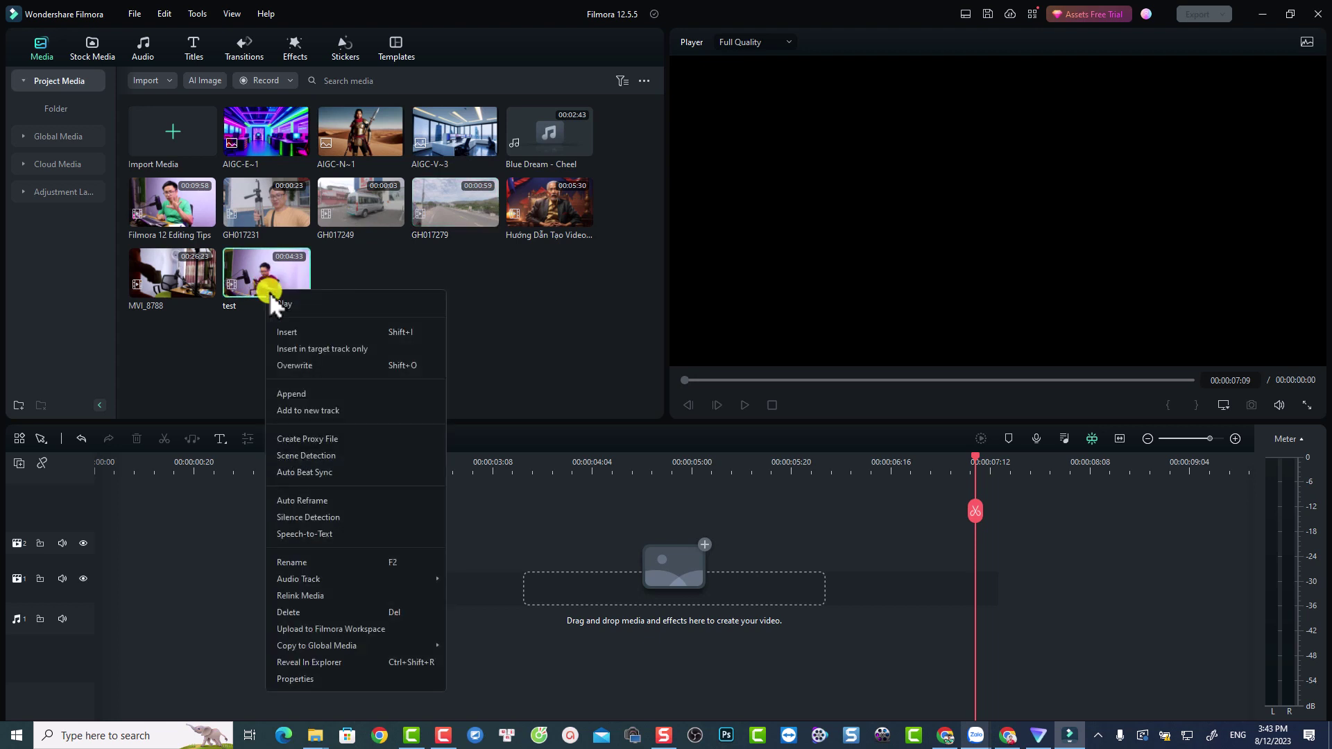
left_click(298, 519)
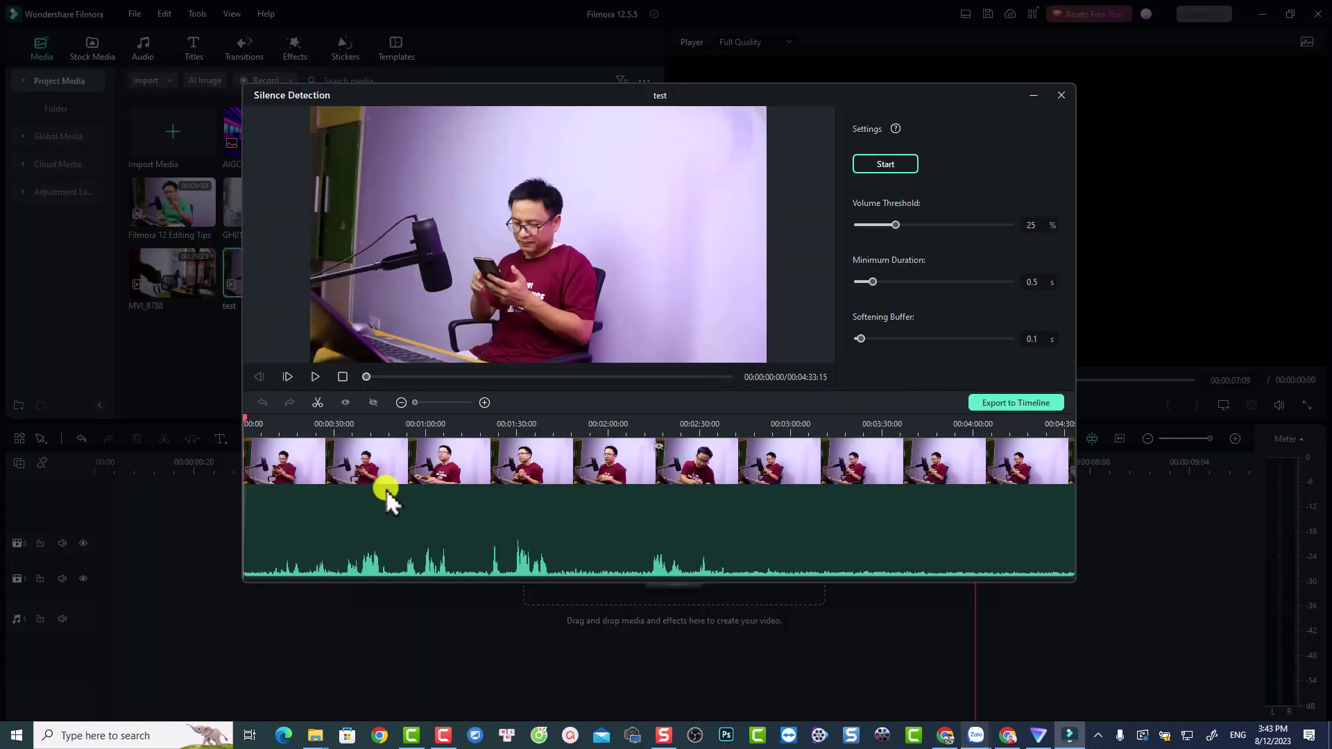
left_click(886, 165)
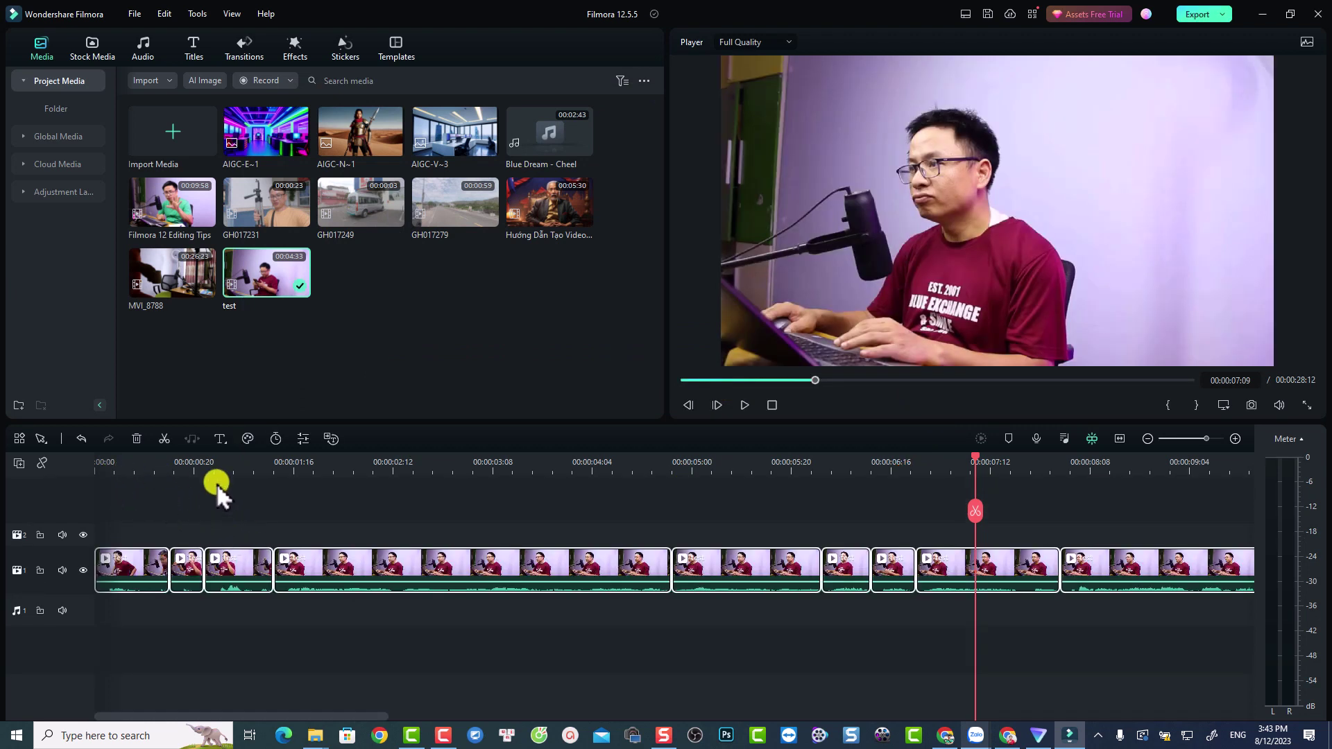
Play the silence-trimmed test clips from the start of the timeline to review the result.
scroll(222, 484, "down", 5)
scroll(222, 484, "down", 1)
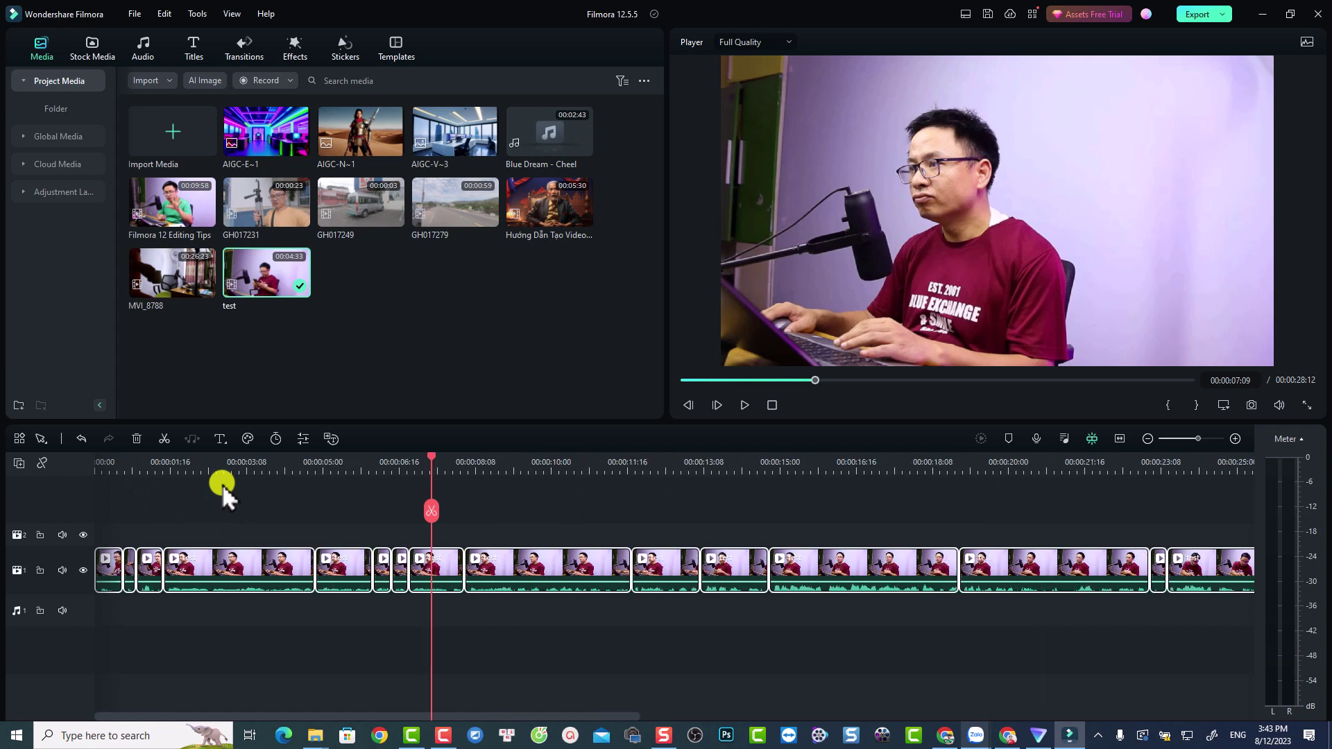
left_click(104, 464)
left_click(208, 533)
key("space")
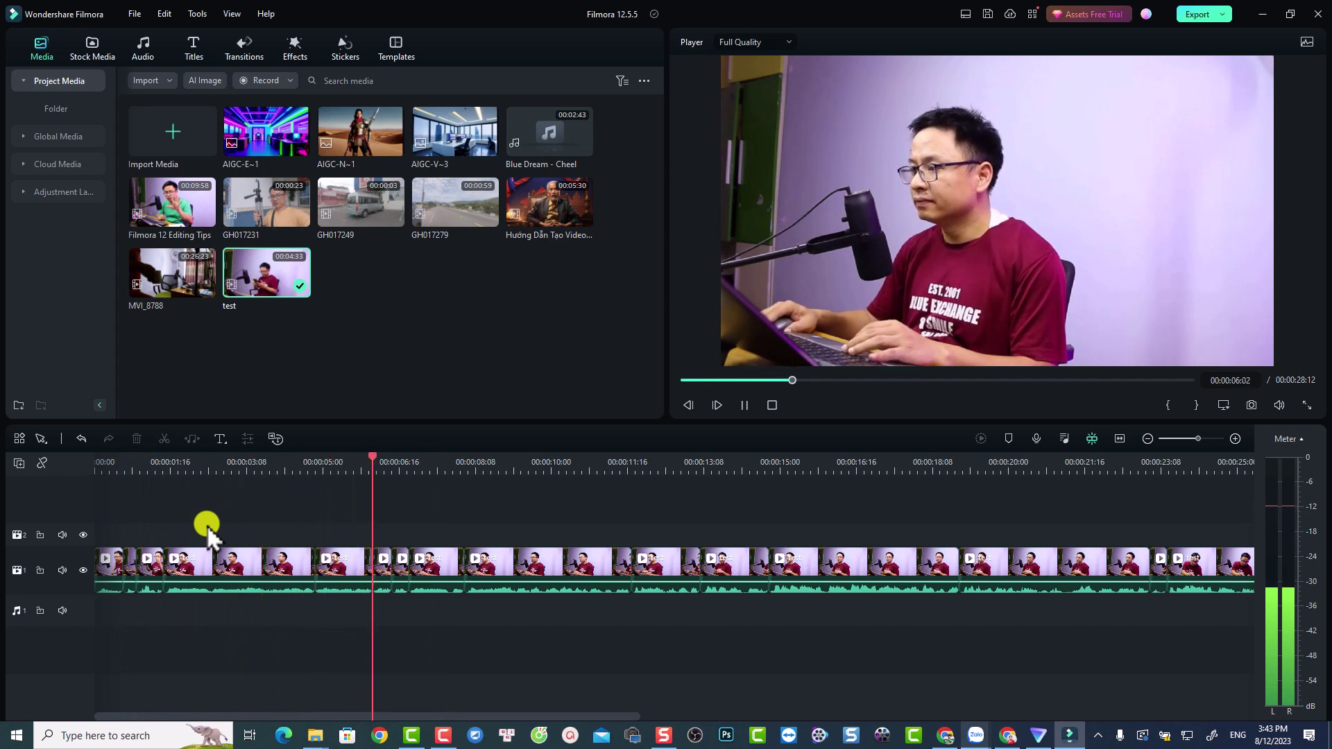
key("space")
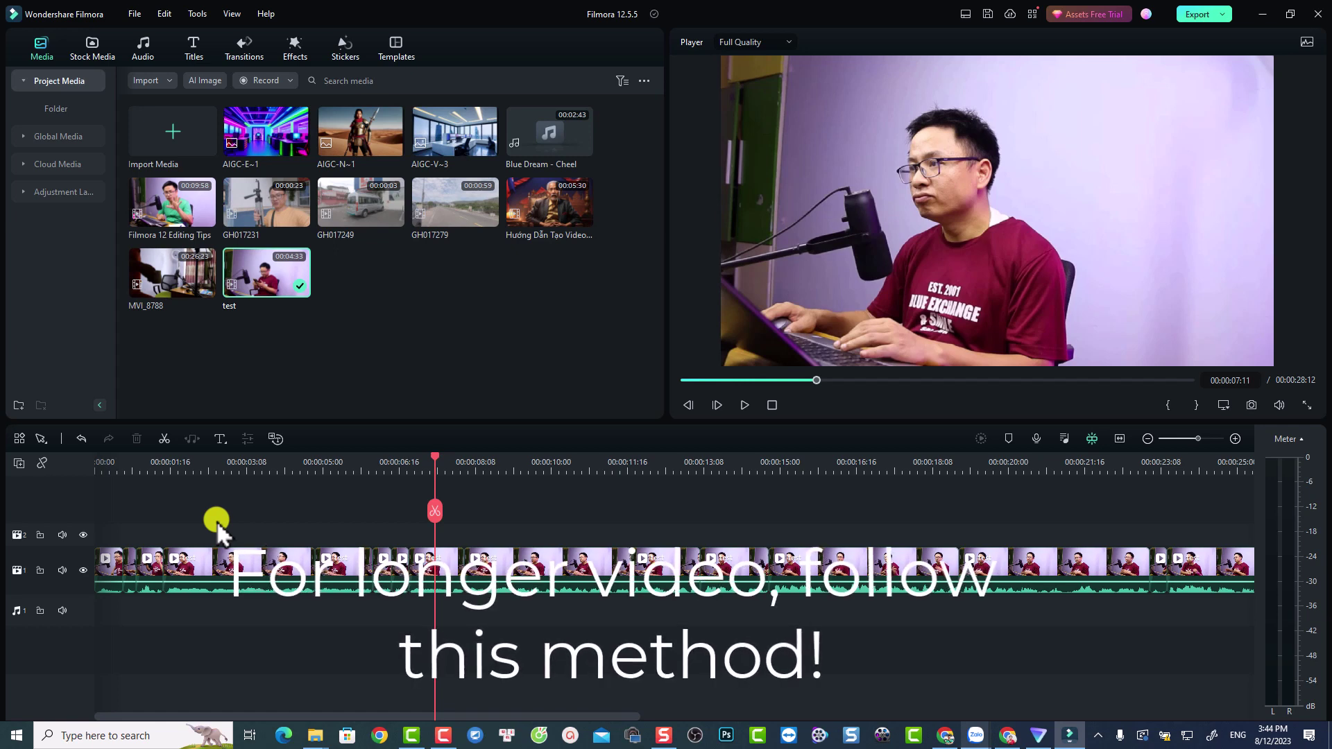
Replace all clips on the timeline with the full test video on video track 1 and split it at 00:02:27:18.
key("ctrl+a")
key("Delete")
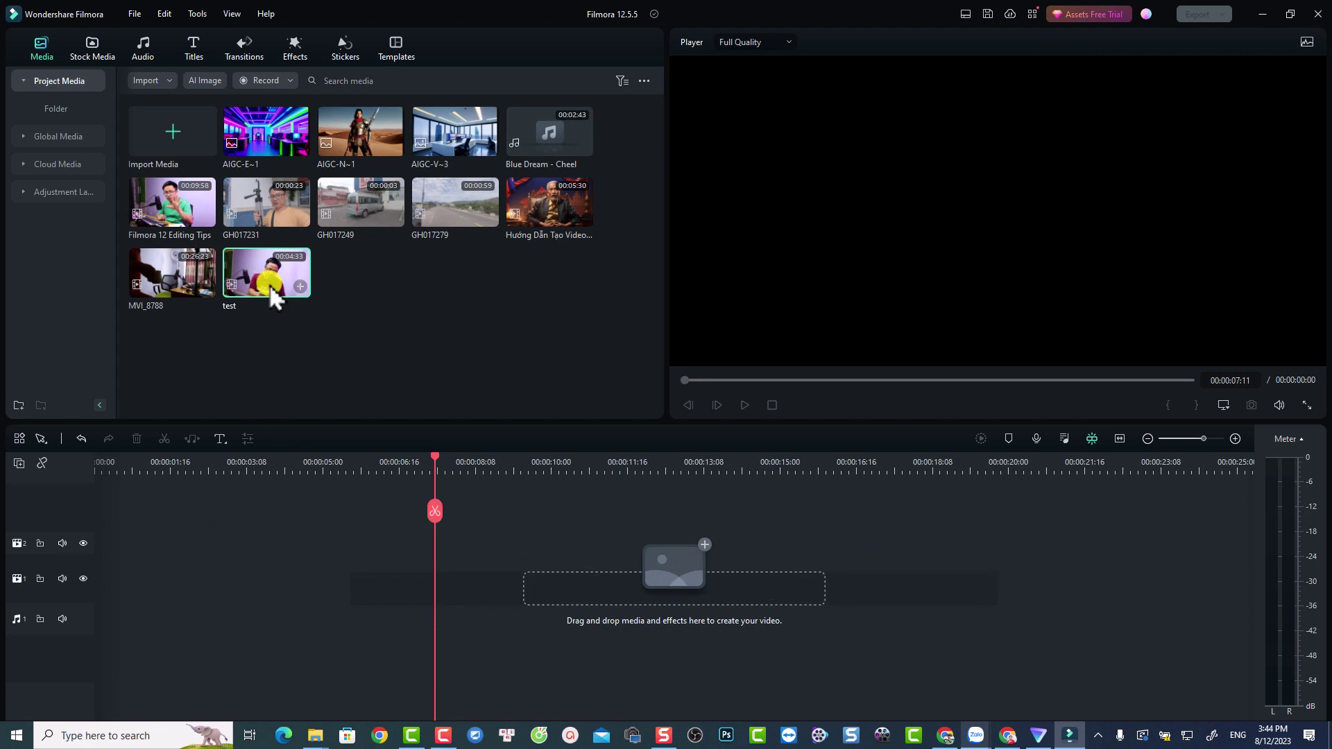
left_click_drag(266, 291, 110, 607)
scroll(527, 621, "down", 5)
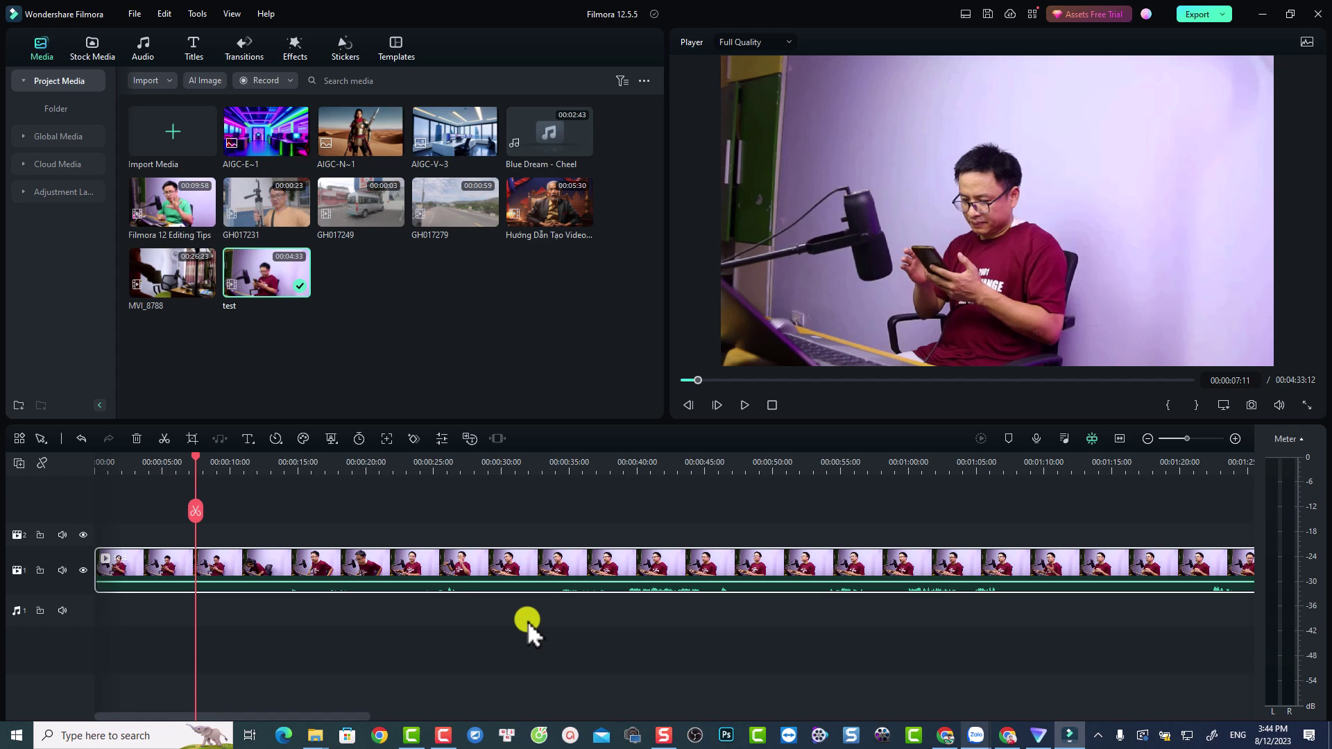
scroll(867, 576, "down", 3)
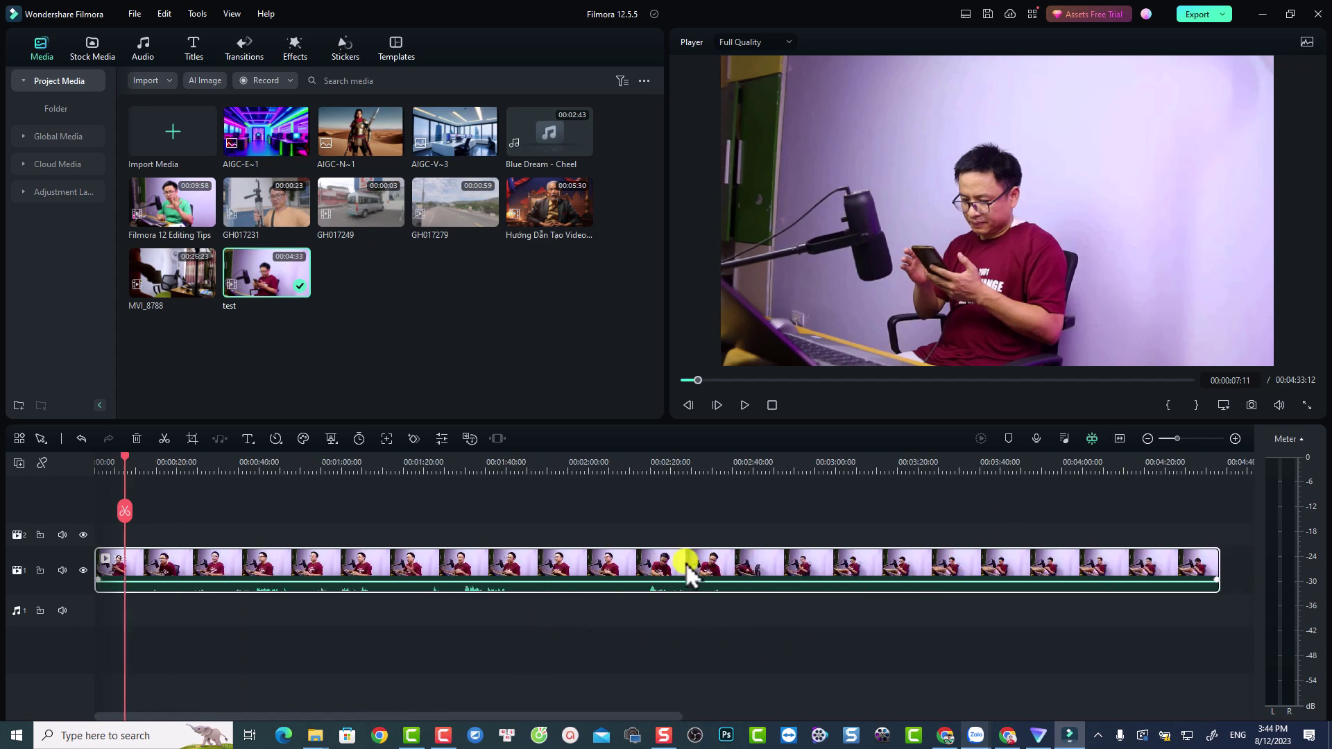
left_click(703, 472)
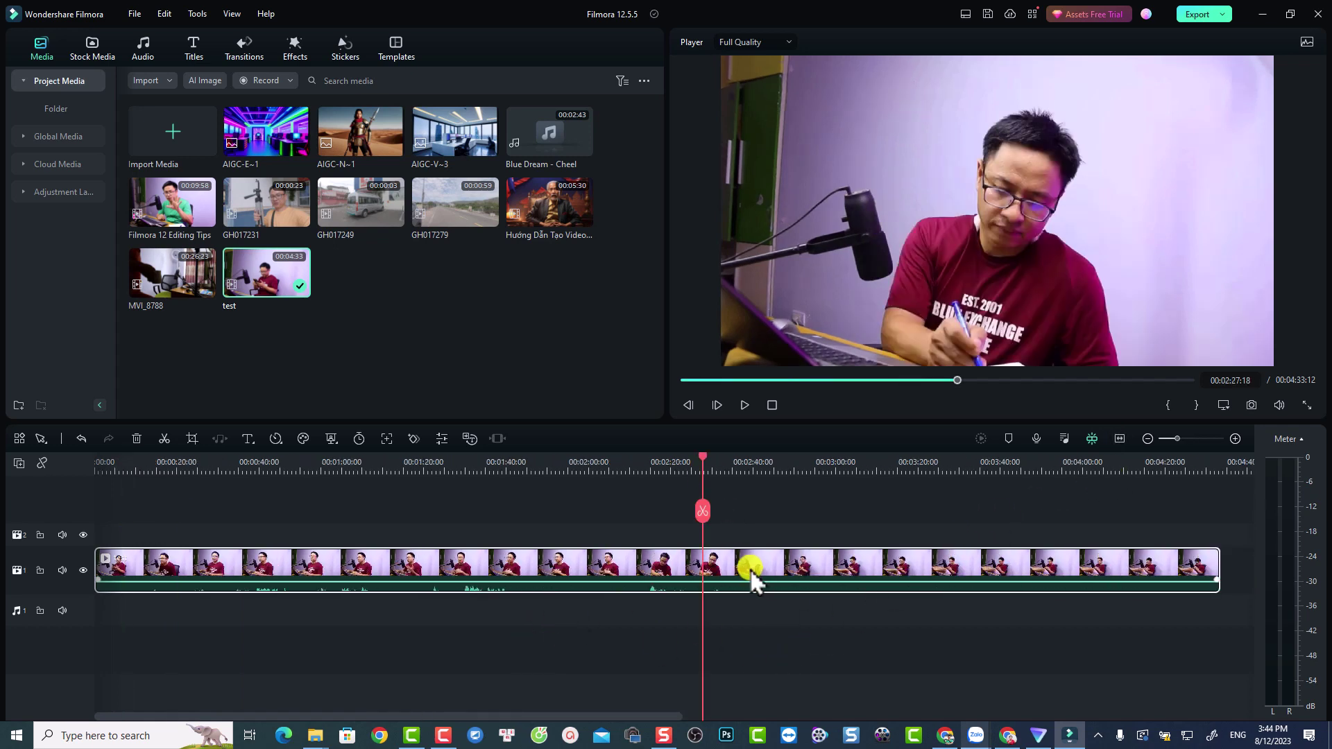
key("ctrl+b")
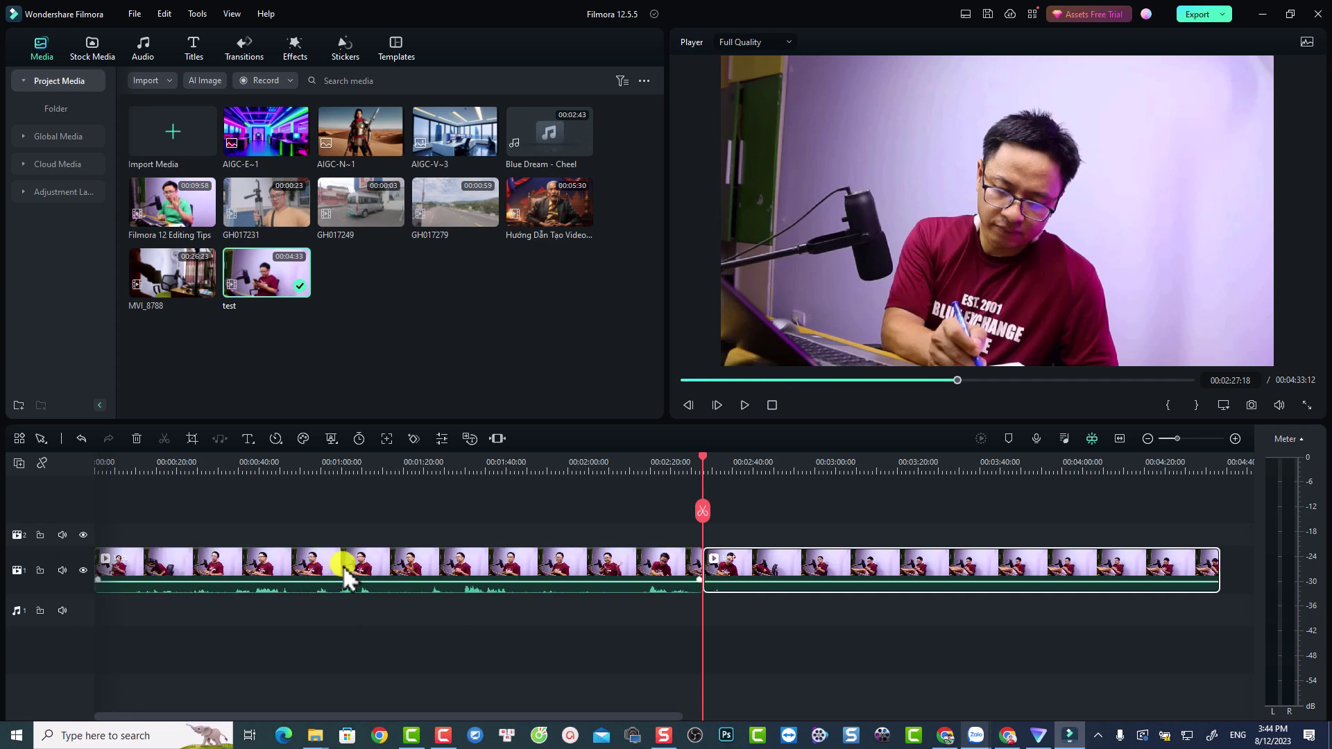
Run Silence Detection on the first part of the split test clip, replace it with the result, and delete the gap before the second part.
left_click(347, 576)
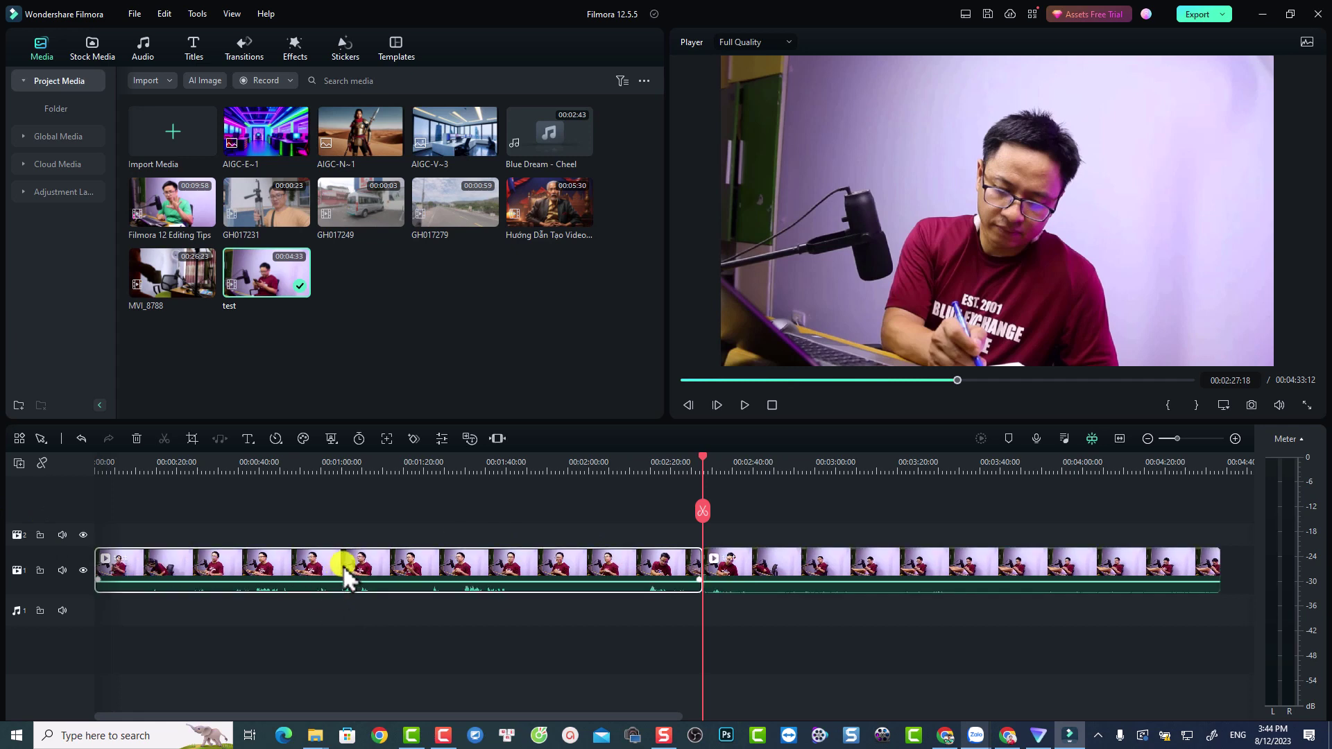
right_click(346, 576)
mouse_move(392, 502)
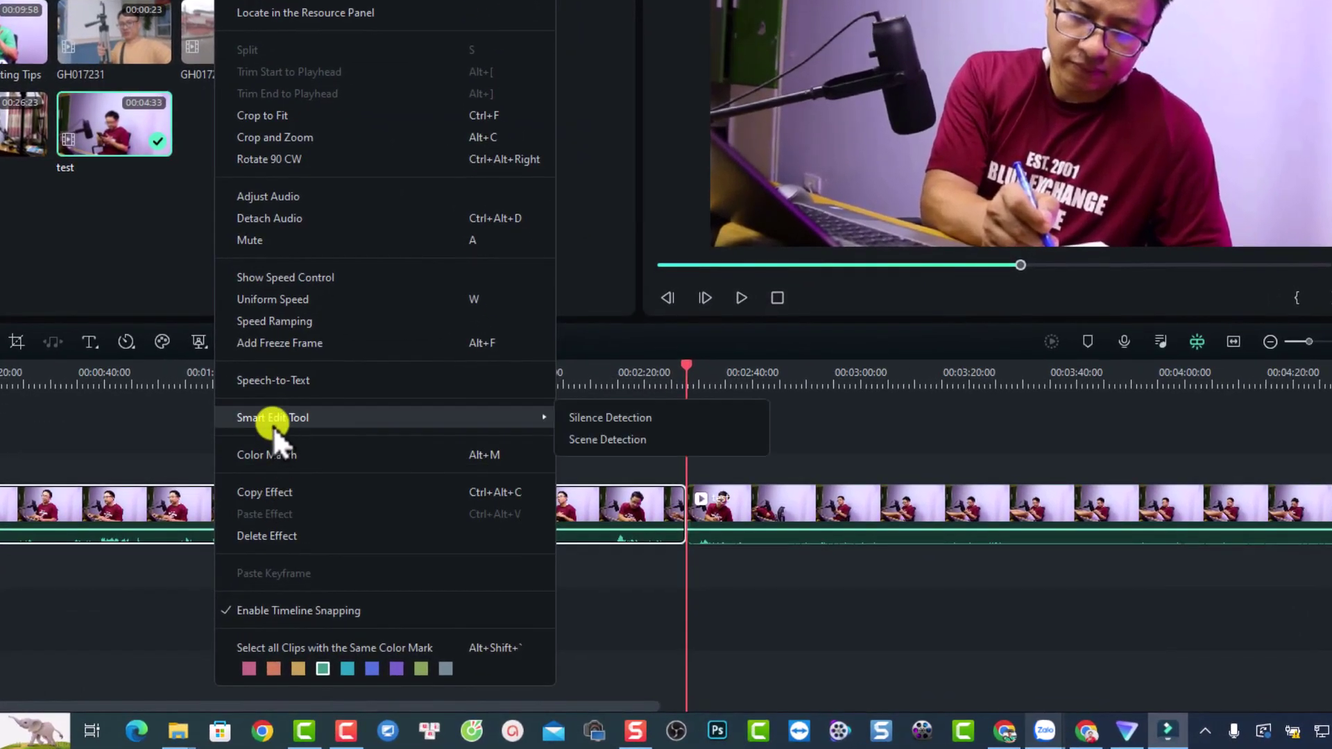
left_click(582, 418)
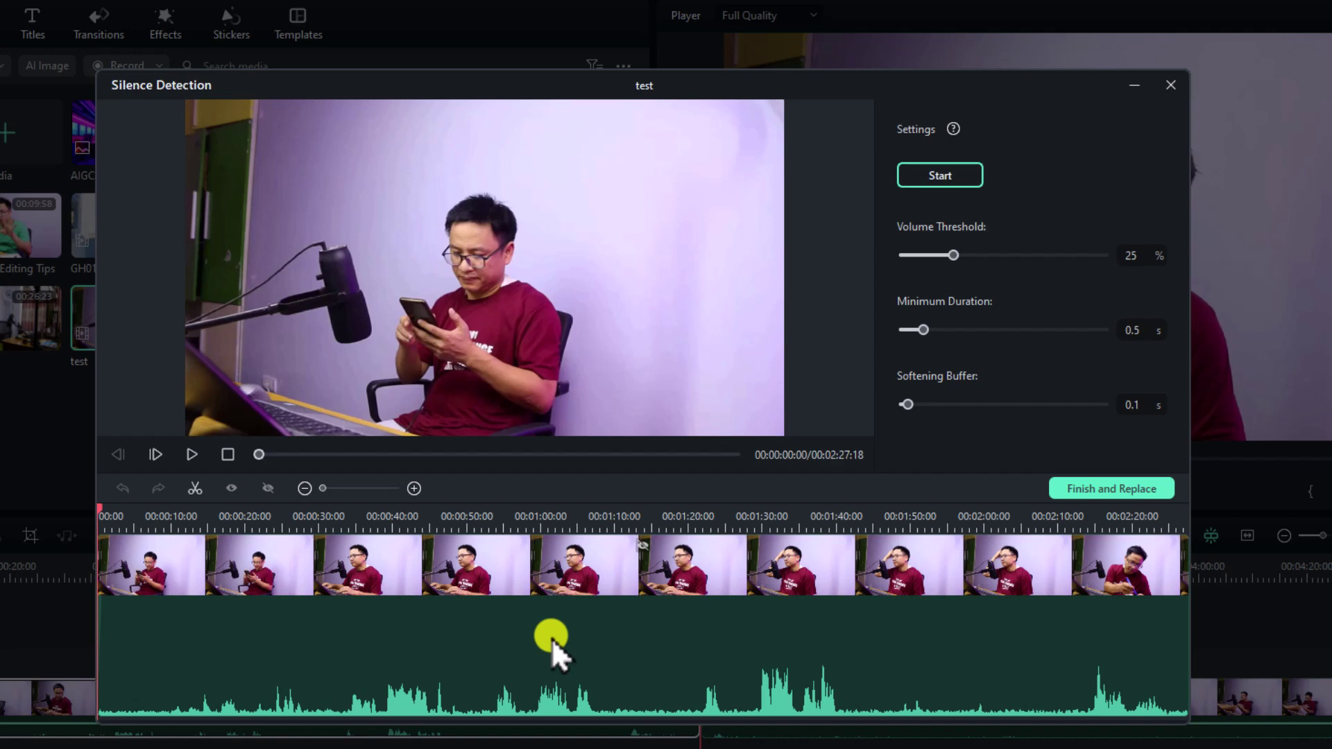
left_click(929, 173)
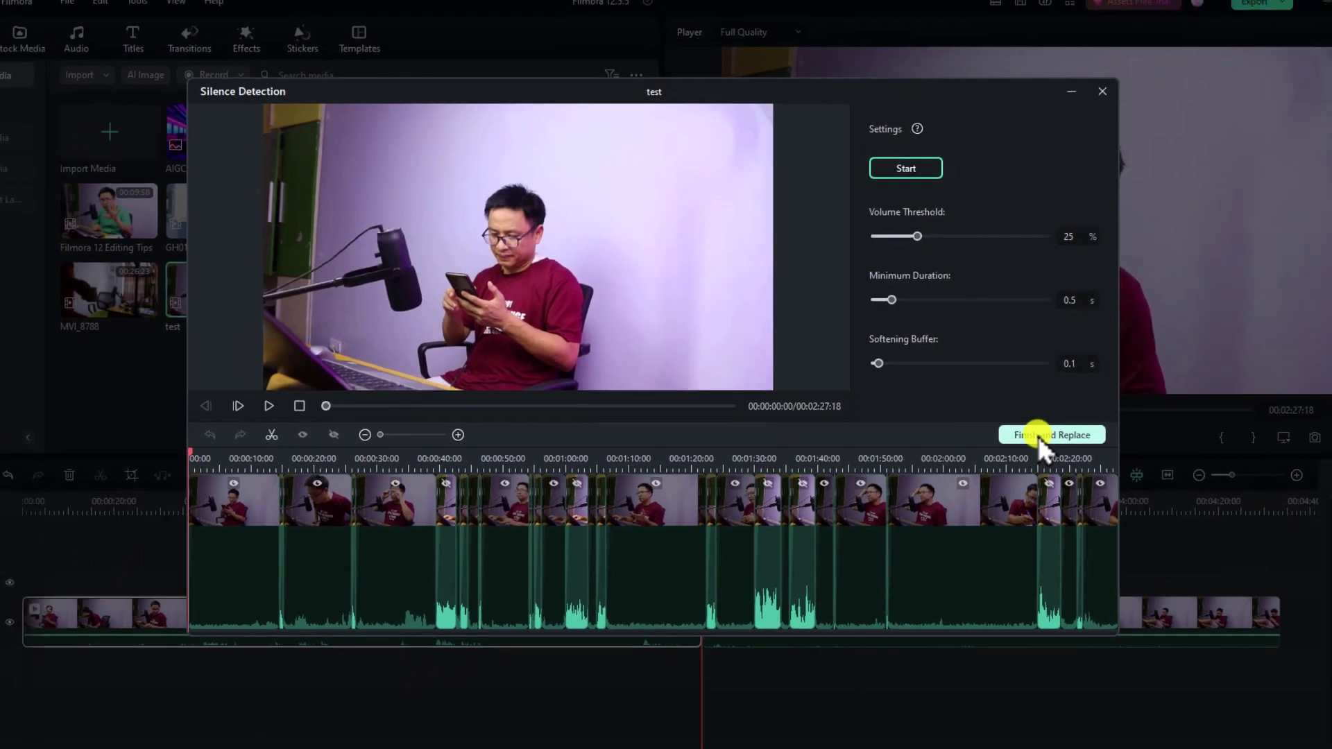
left_click(1095, 490)
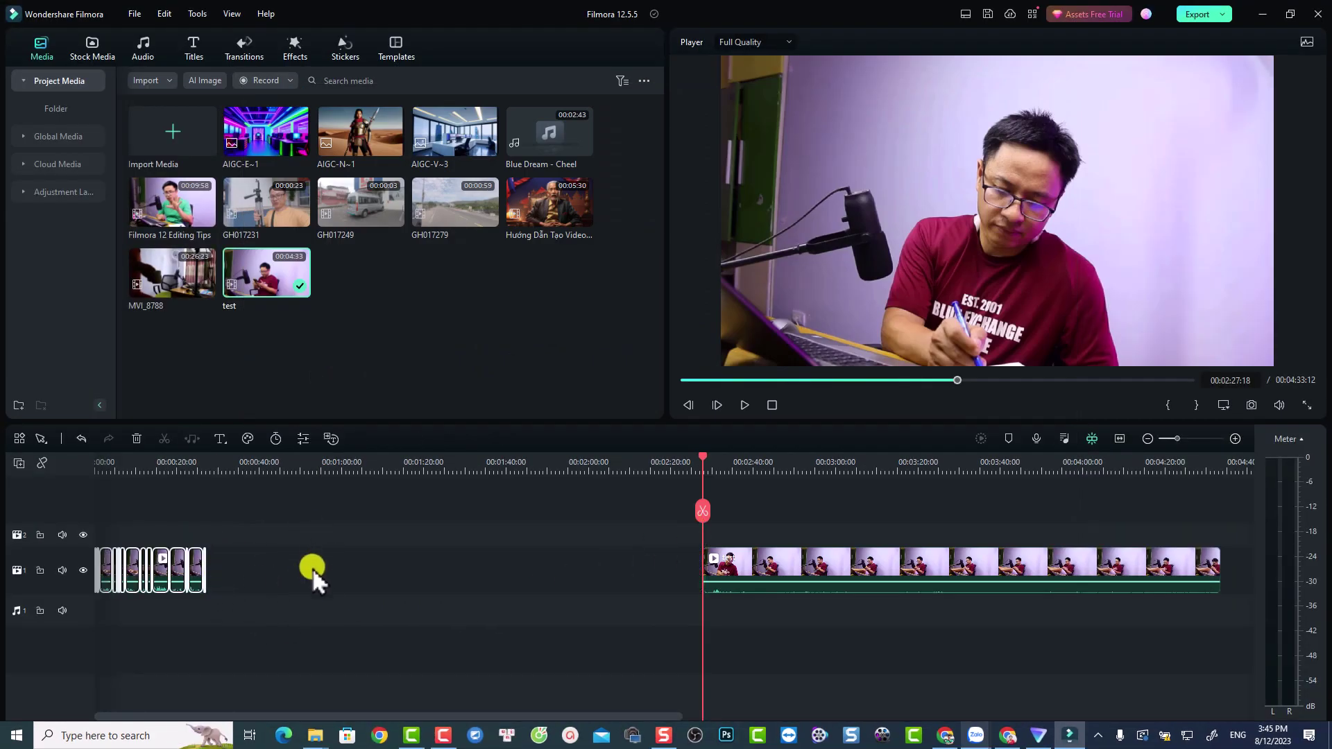
left_click(334, 576)
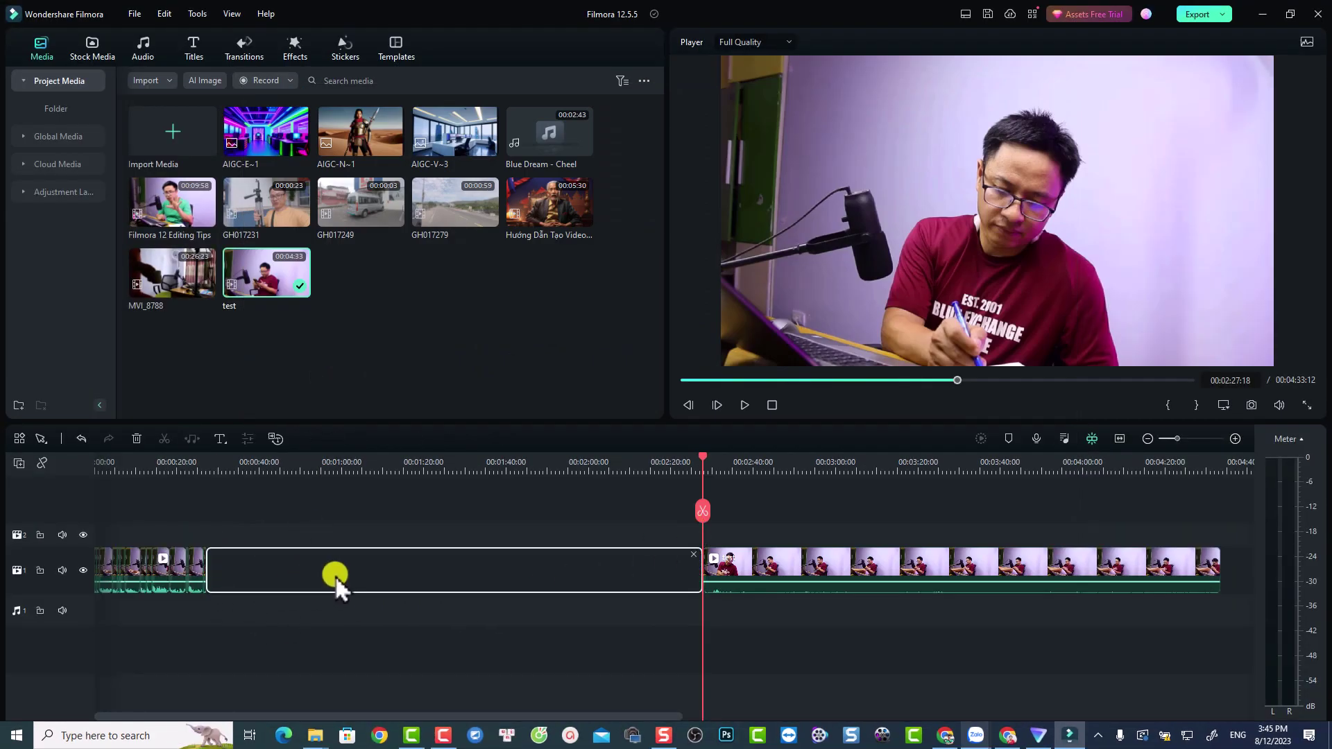
key("Delete")
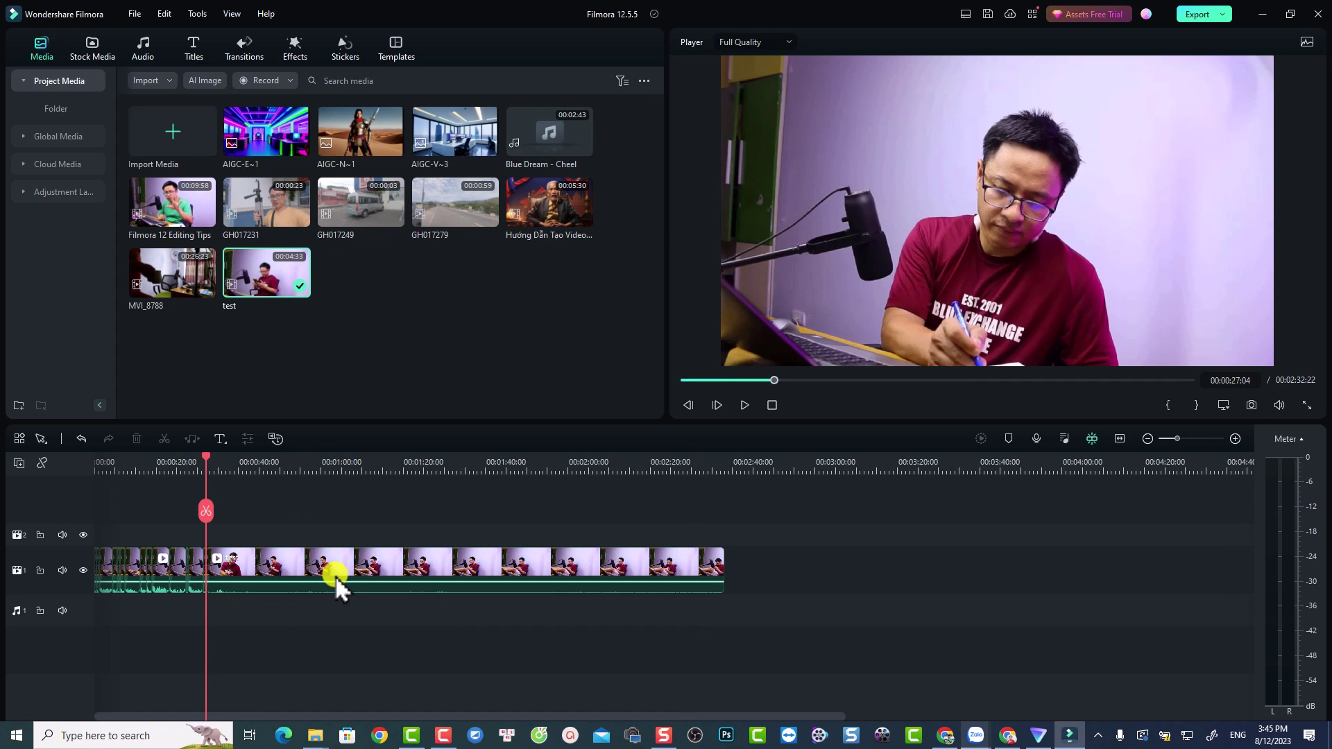
Play the silence-trimmed test clips from the start of the timeline for a few seconds, then pause.
left_click(99, 464)
left_click_drag(101, 464, 86, 458)
left_click(219, 567)
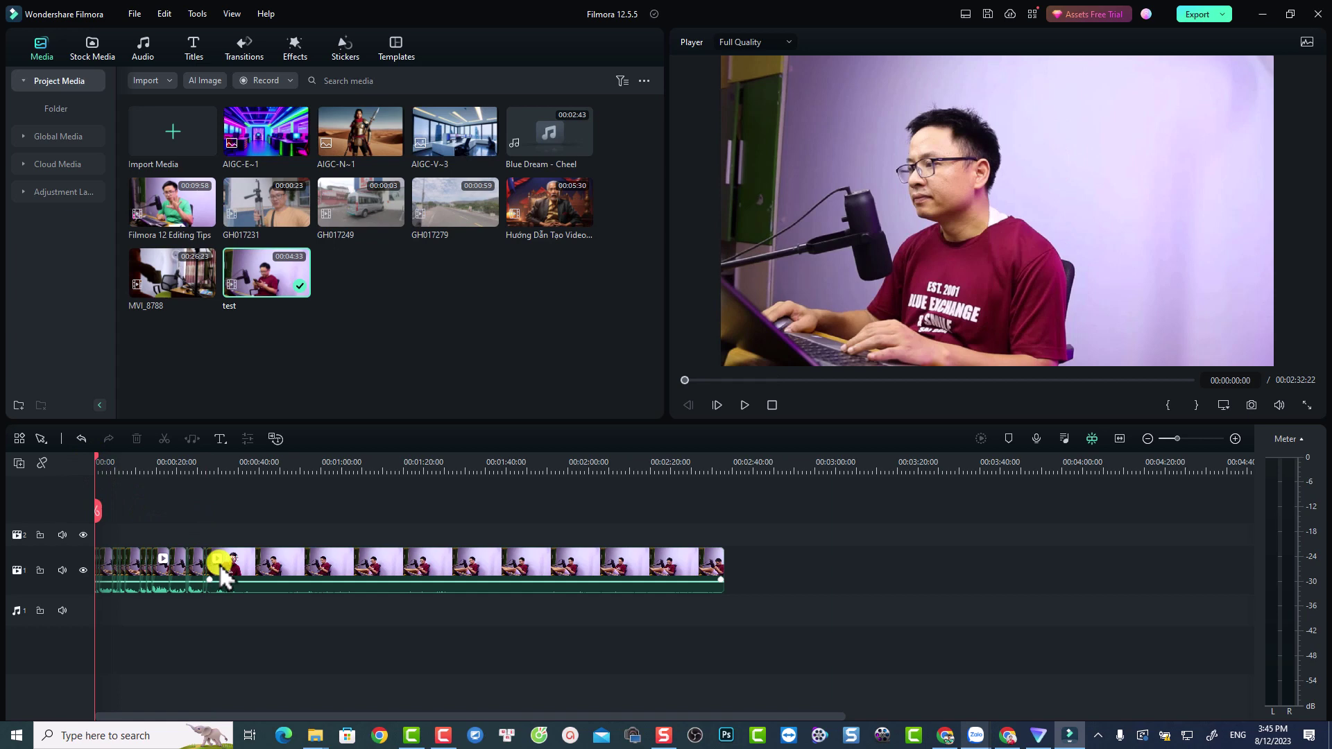
key("space")
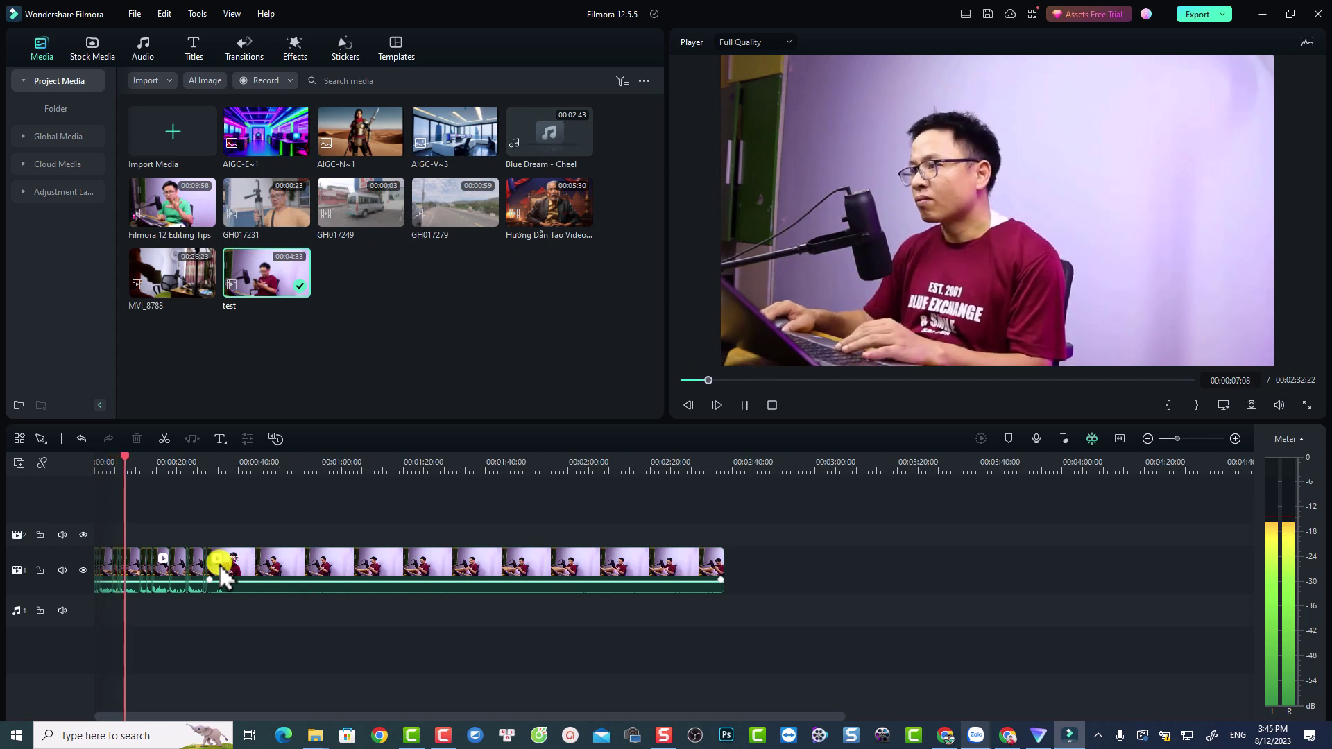
key("space")
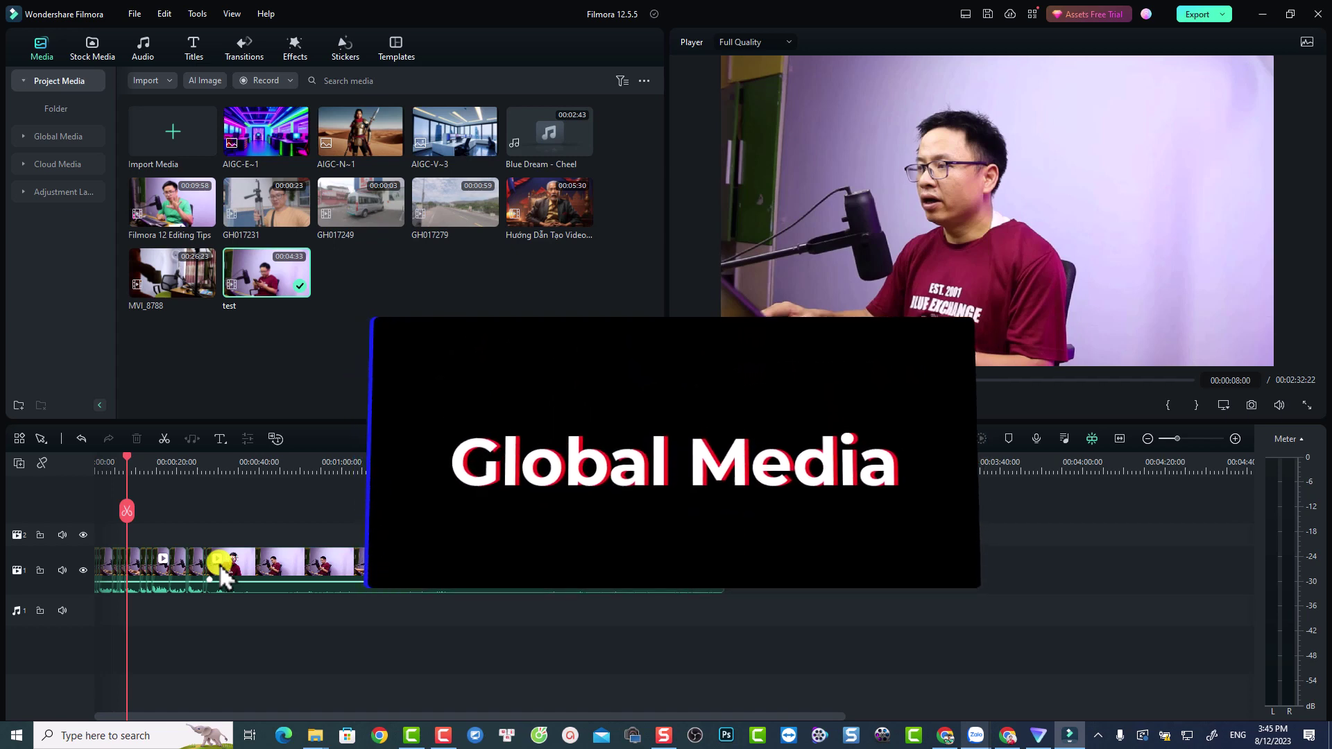
Delete all the test clips from the timeline.
left_click(221, 573)
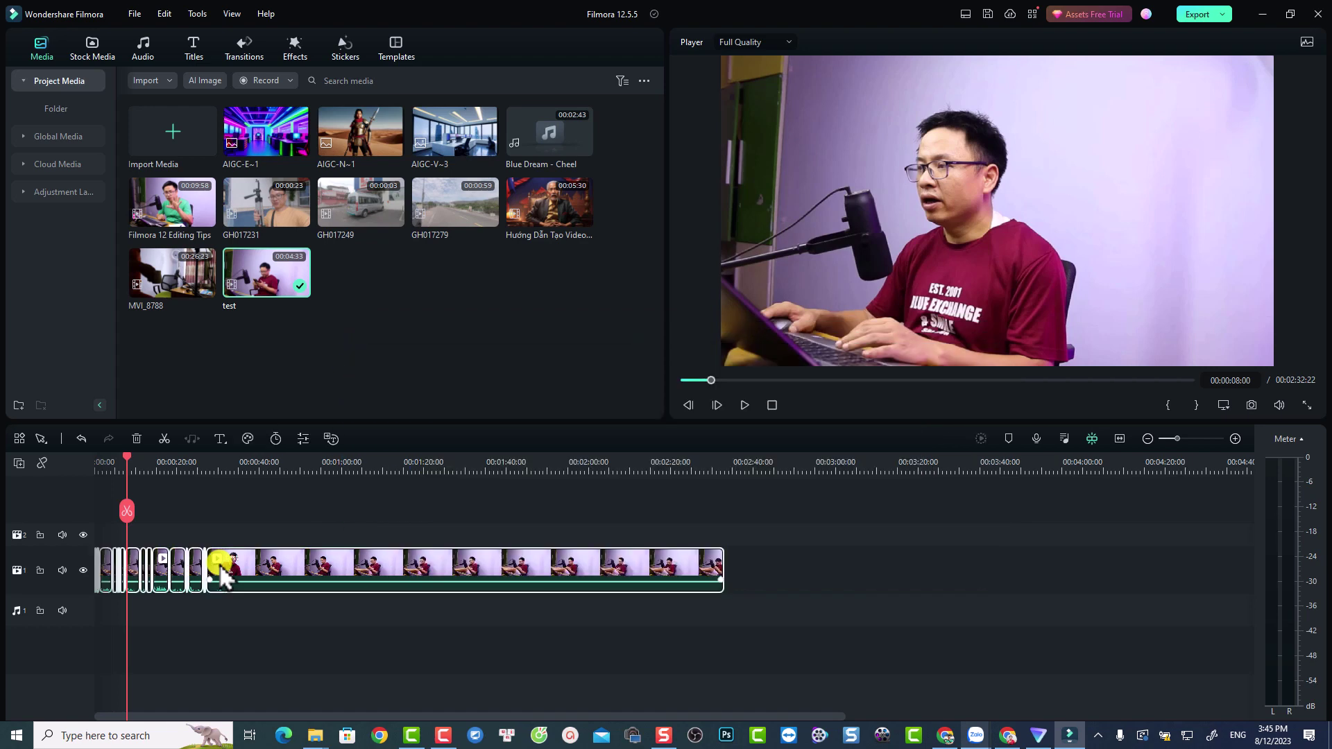
key("Delete")
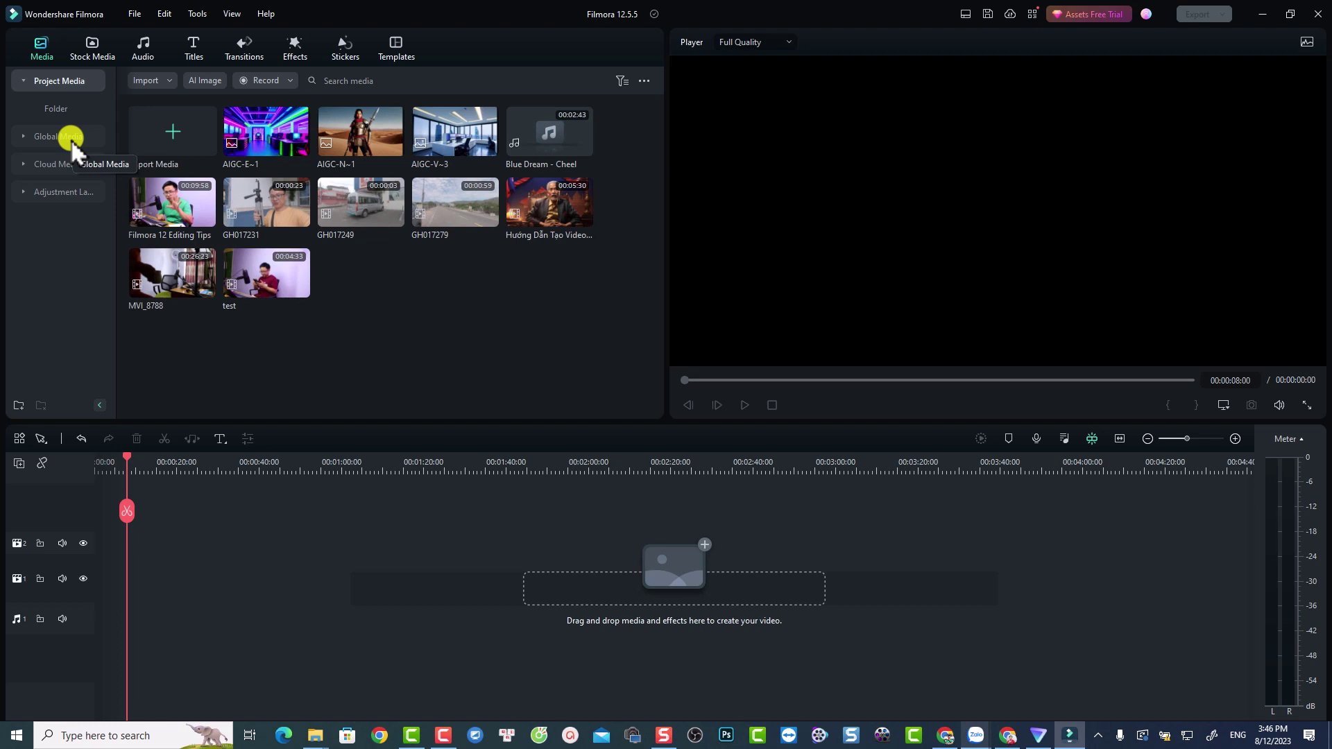
Look through the Intro 2022 and Meme folders of Global Media, open the media import dialog and cancel it.
left_click(19, 139)
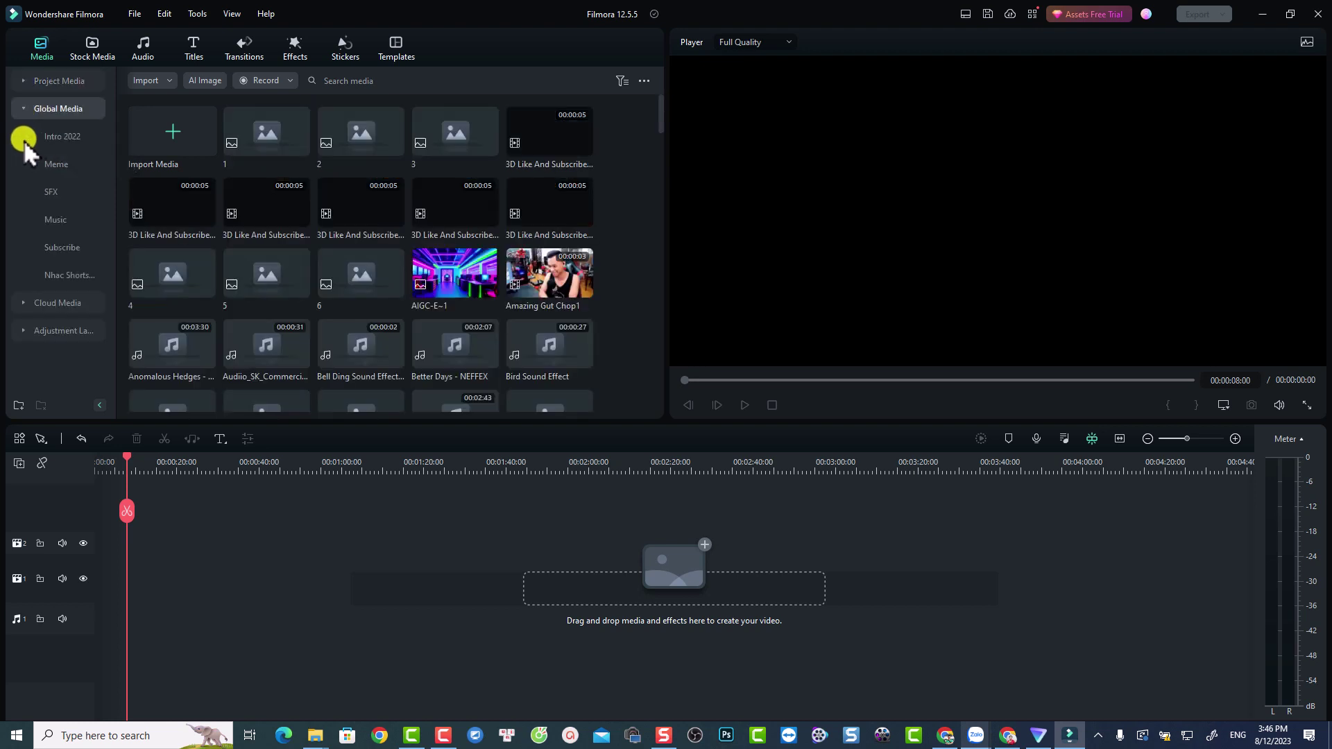
left_click(61, 139)
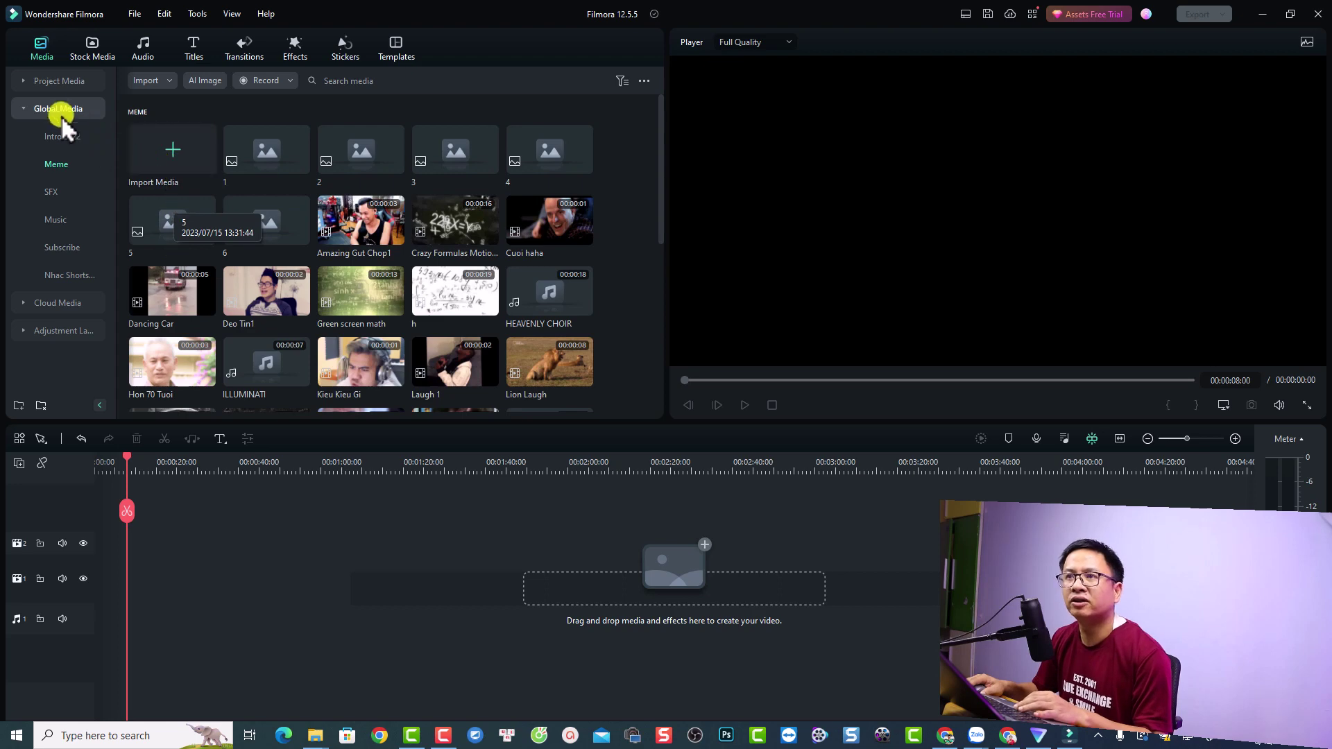
left_click(174, 161)
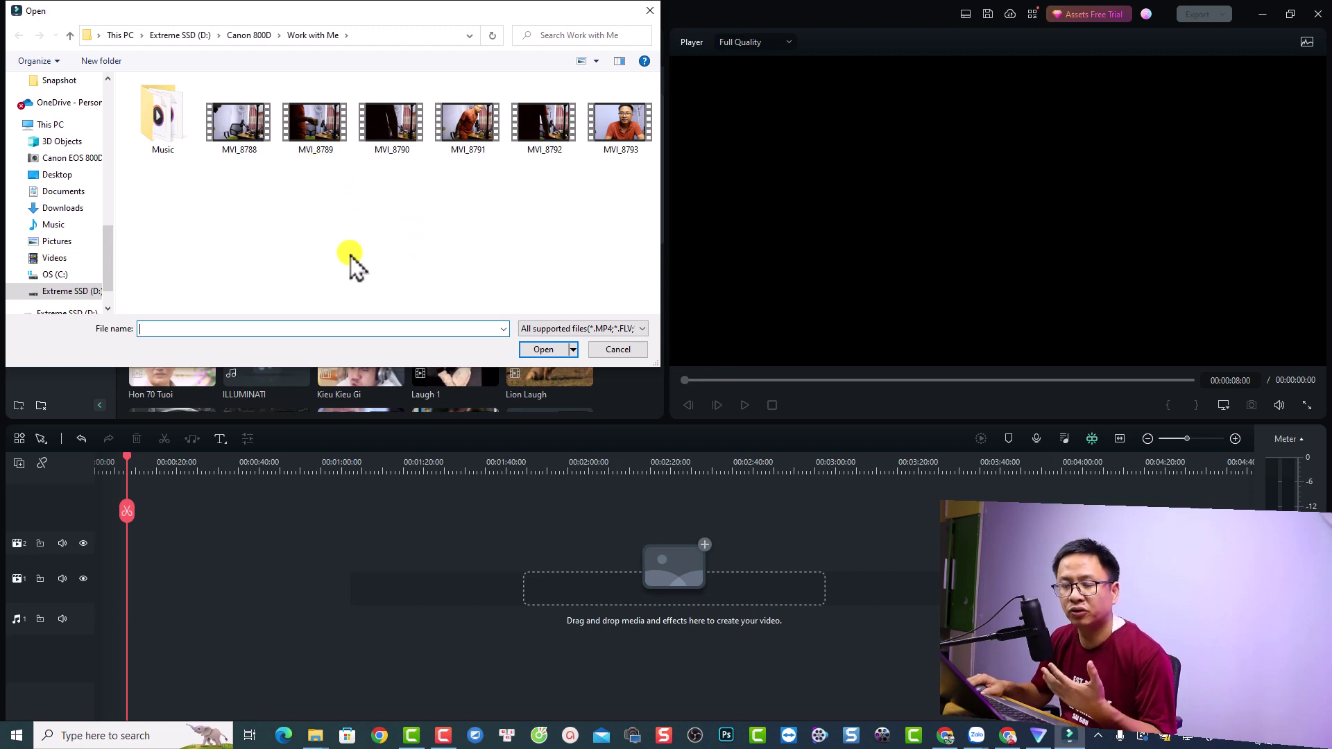
left_click(618, 349)
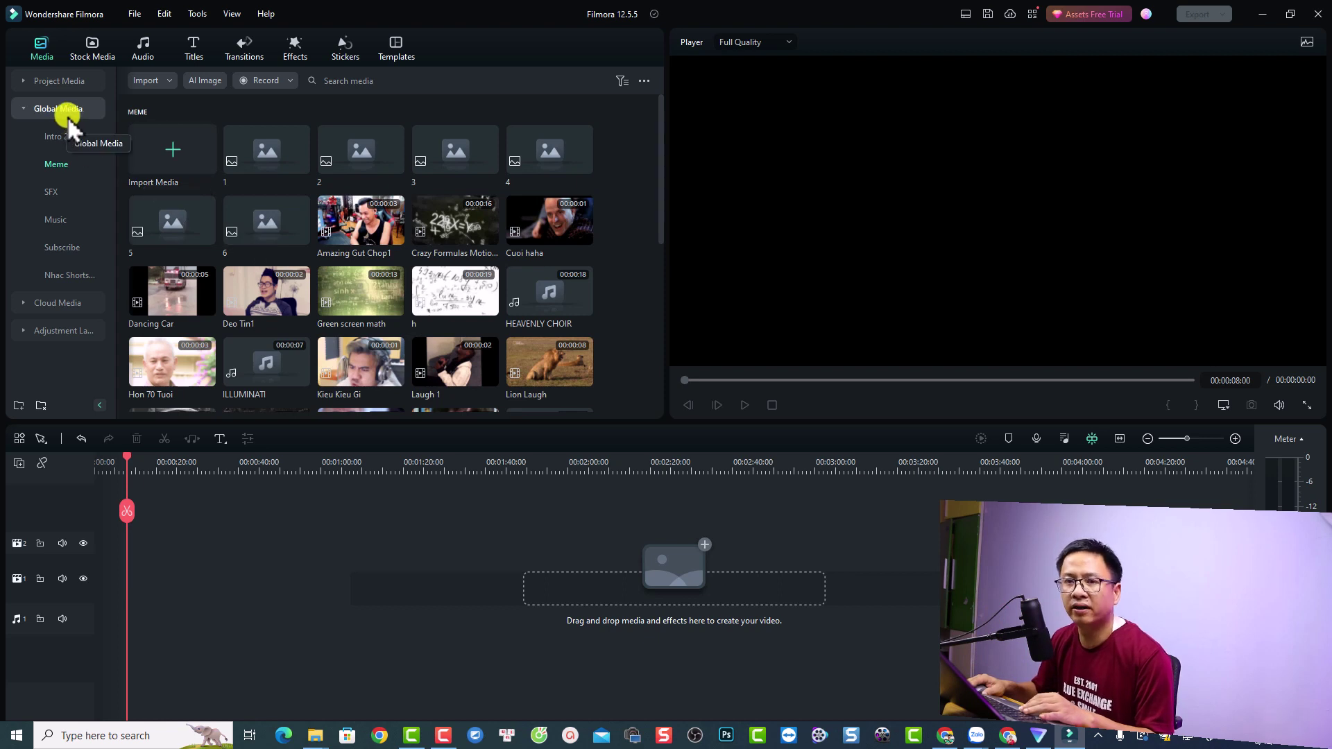
Copy the AIGC-E~1 image from the project media to the Intro 2022 folder of Global Media and open that folder.
left_click(45, 75)
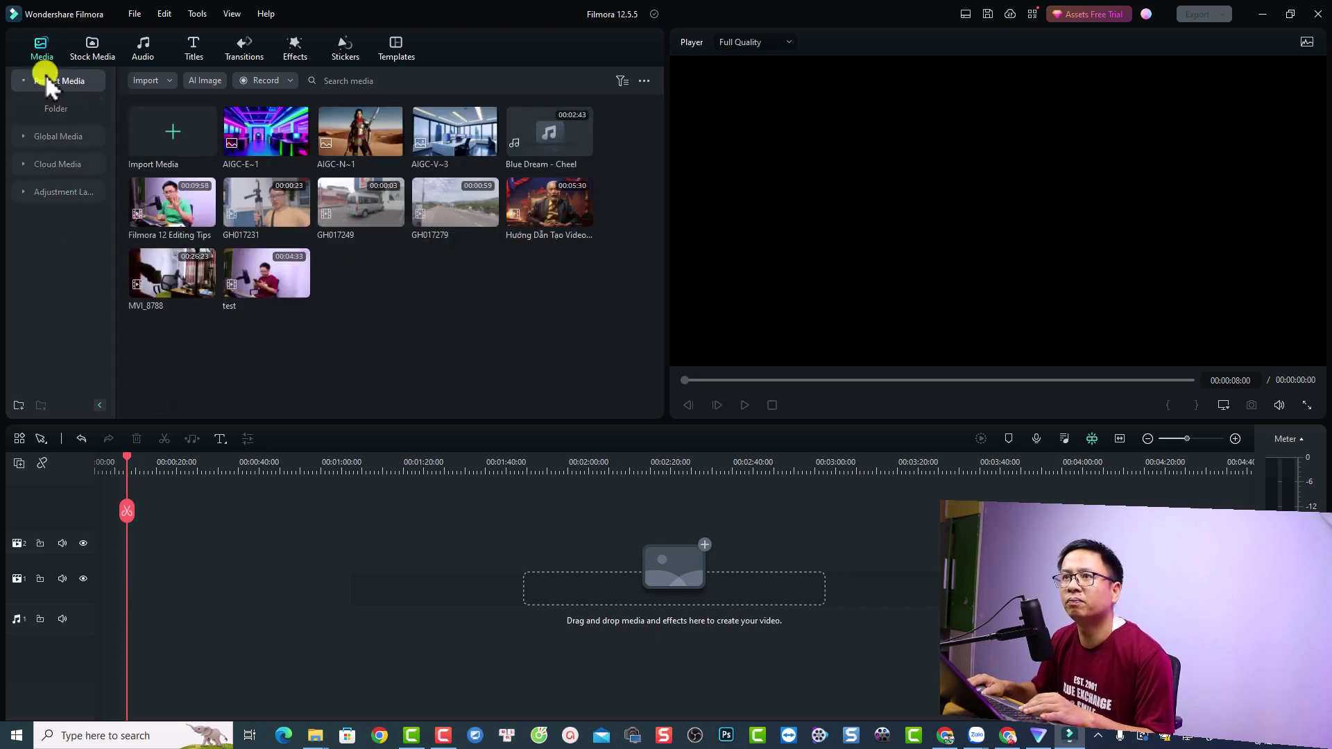
right_click(266, 146)
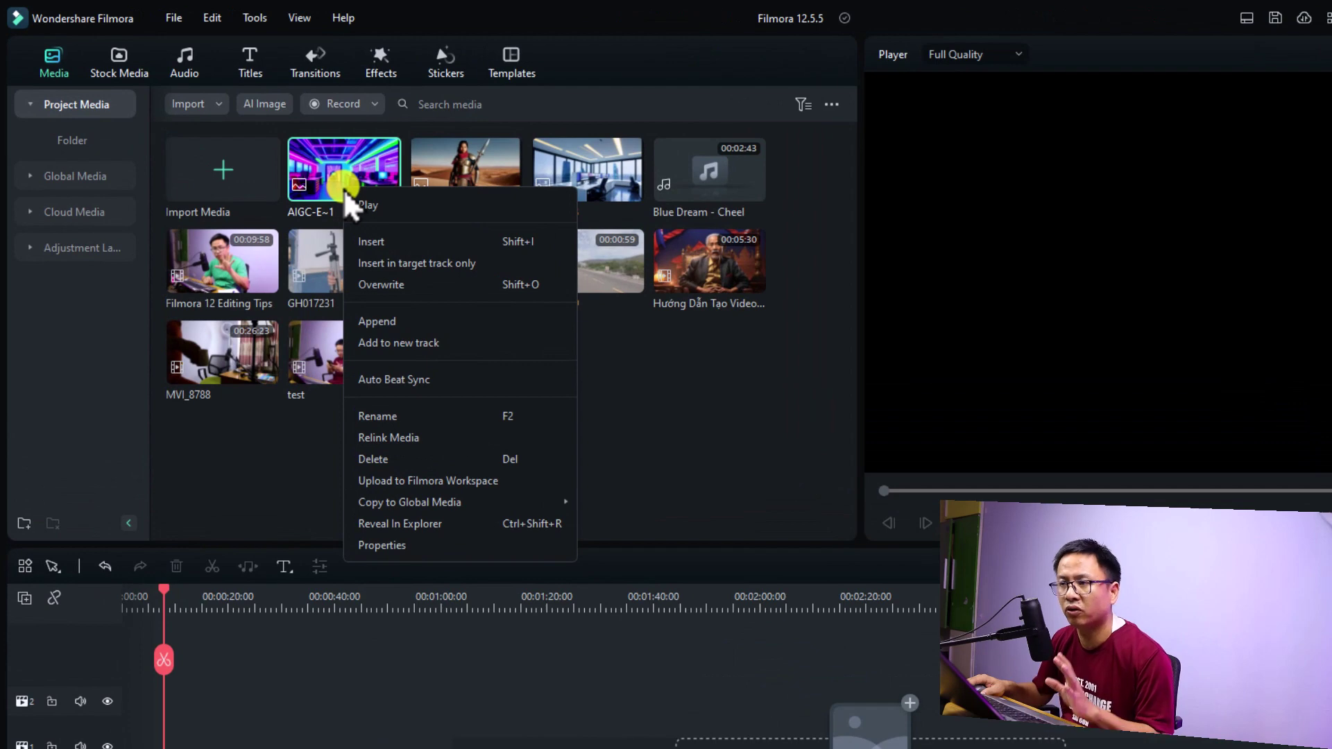
mouse_move(399, 512)
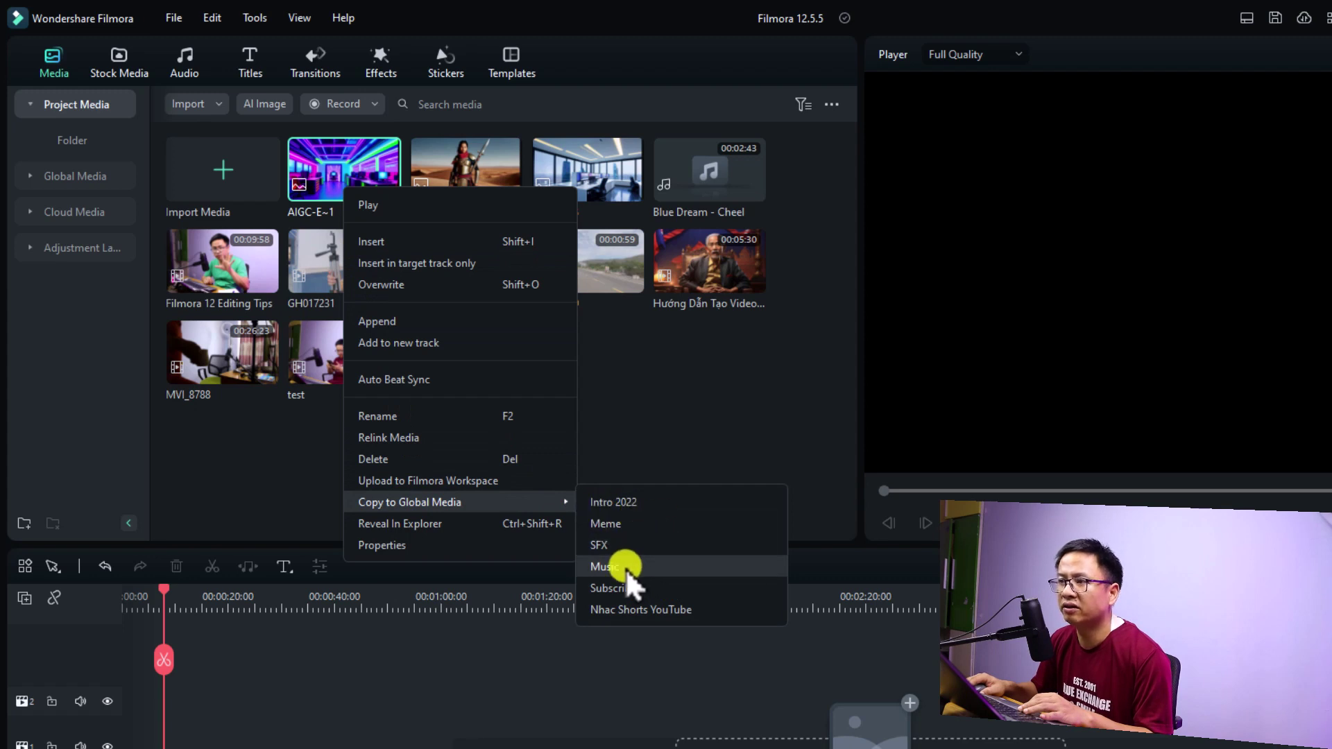
left_click(610, 503)
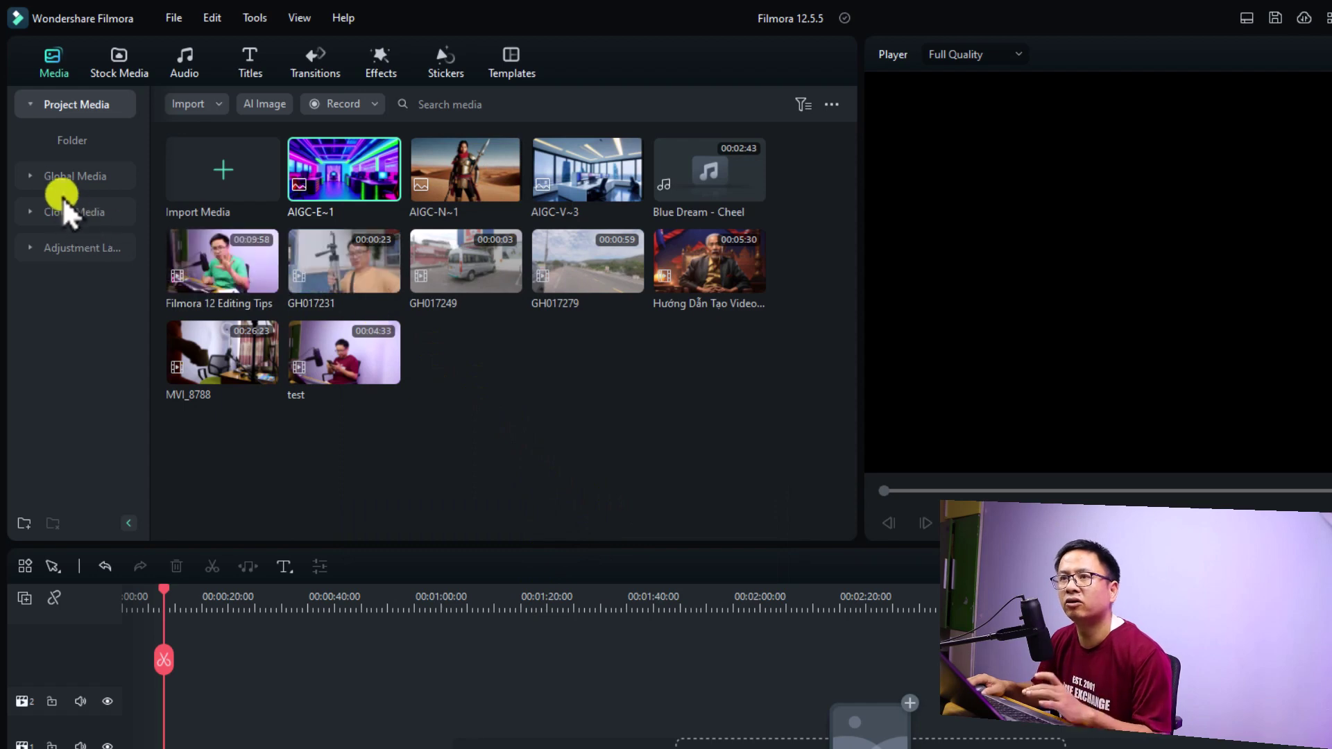
left_click(28, 178)
left_click(69, 178)
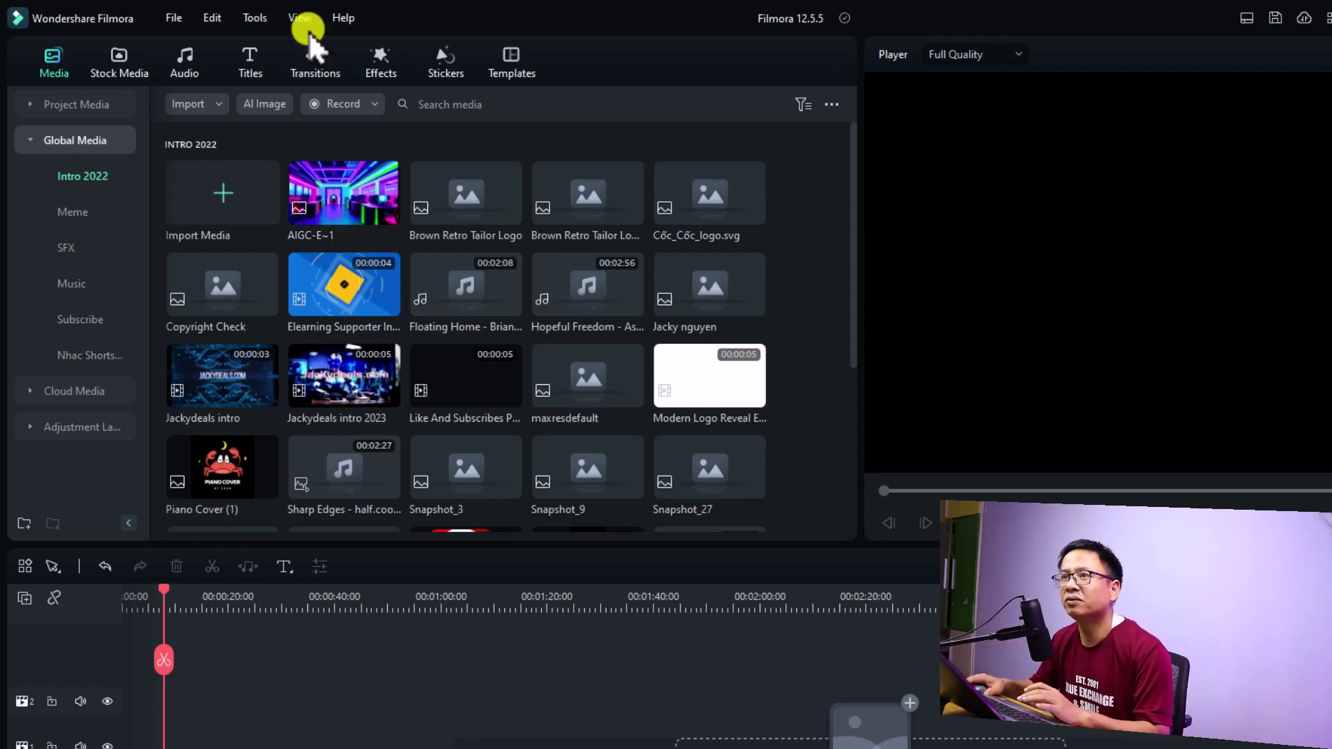
Open the AI Image generator, then switch to ChatGPT and ask "give me a prompt to generate a fancy office background".
left_click(262, 109)
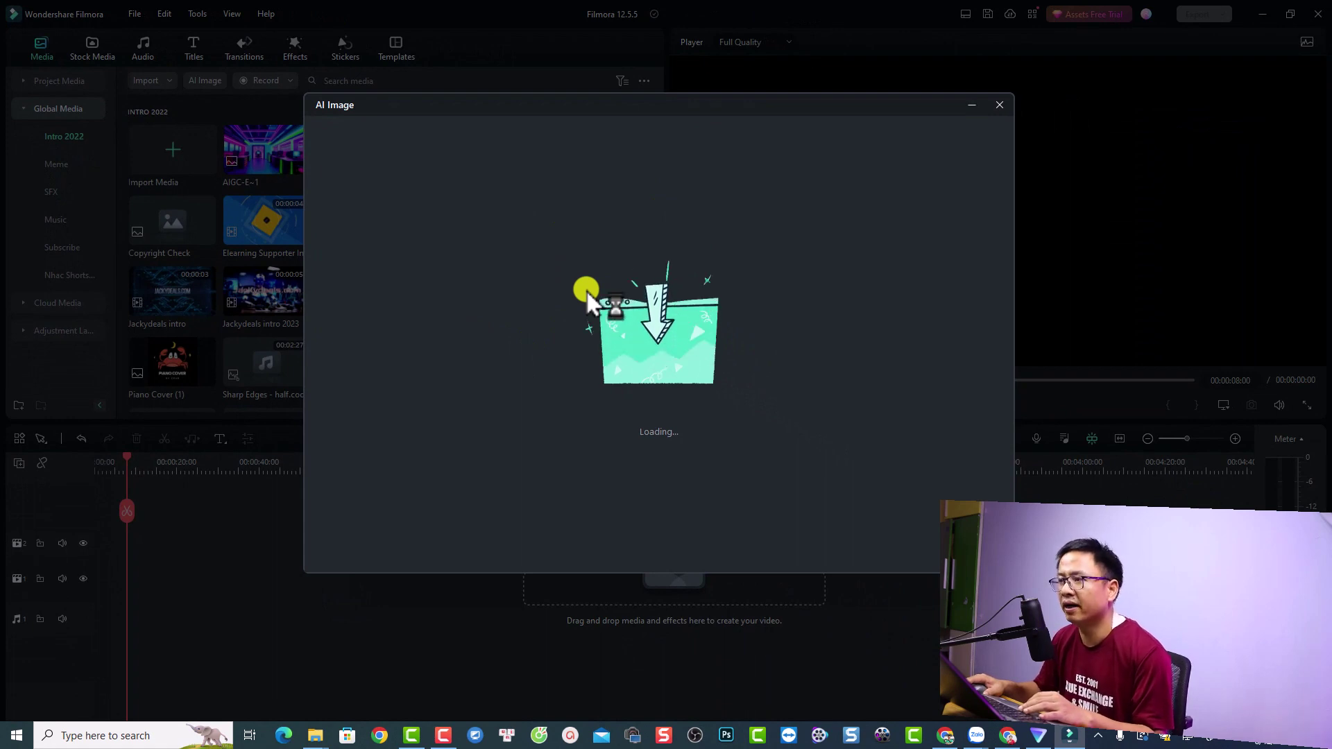
left_click(389, 217)
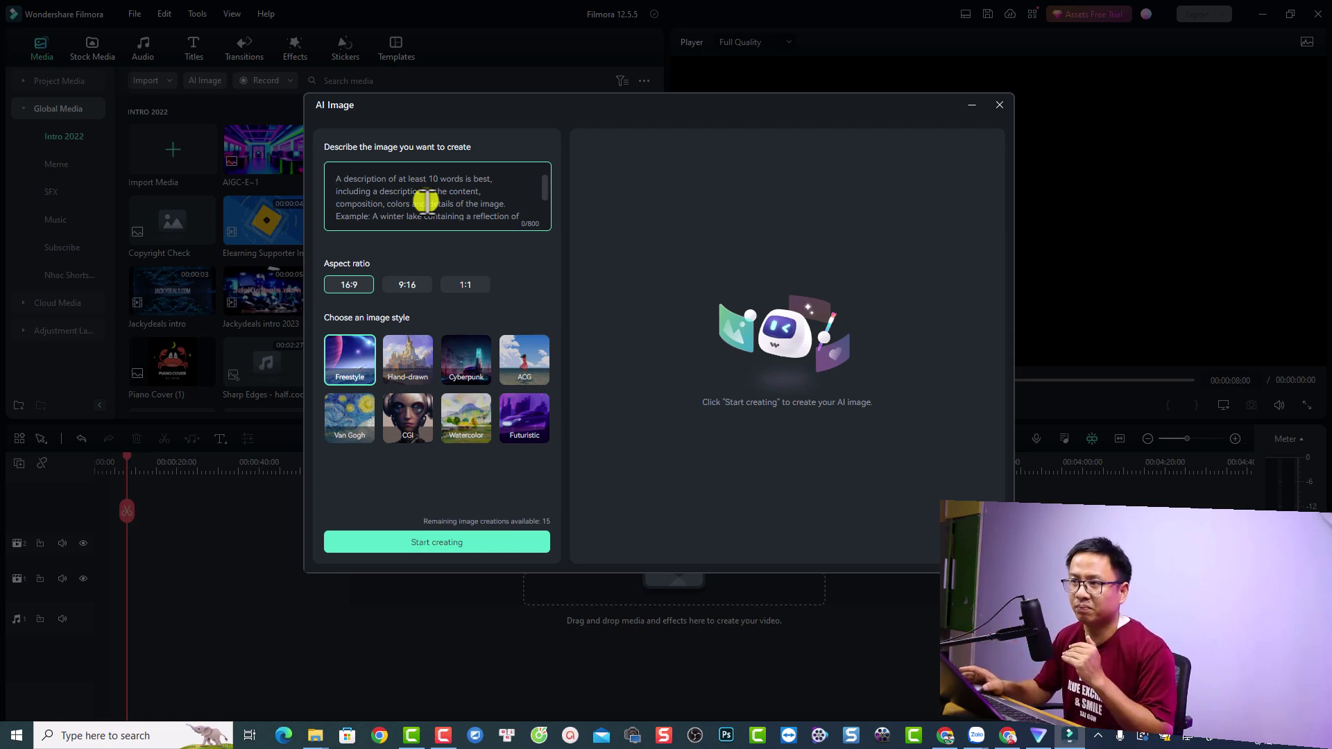
key("alt+Tab")
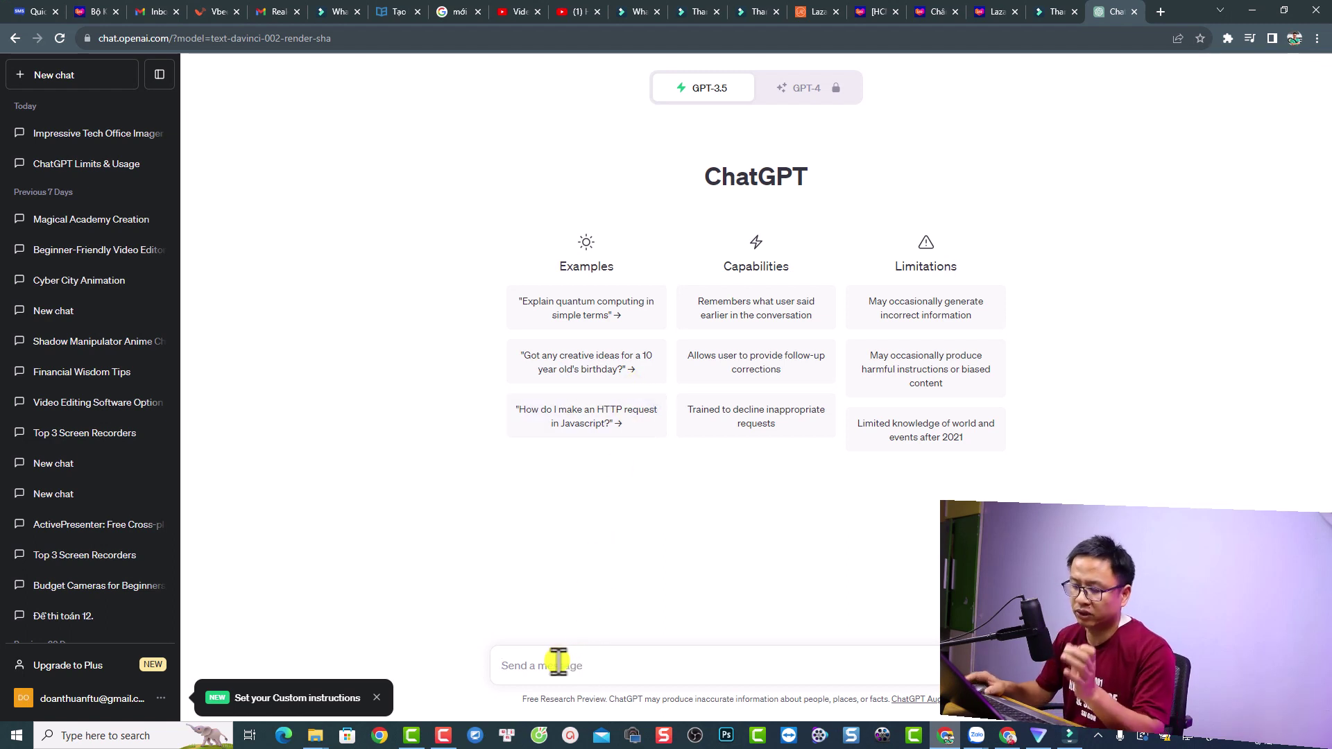
type("give me ")
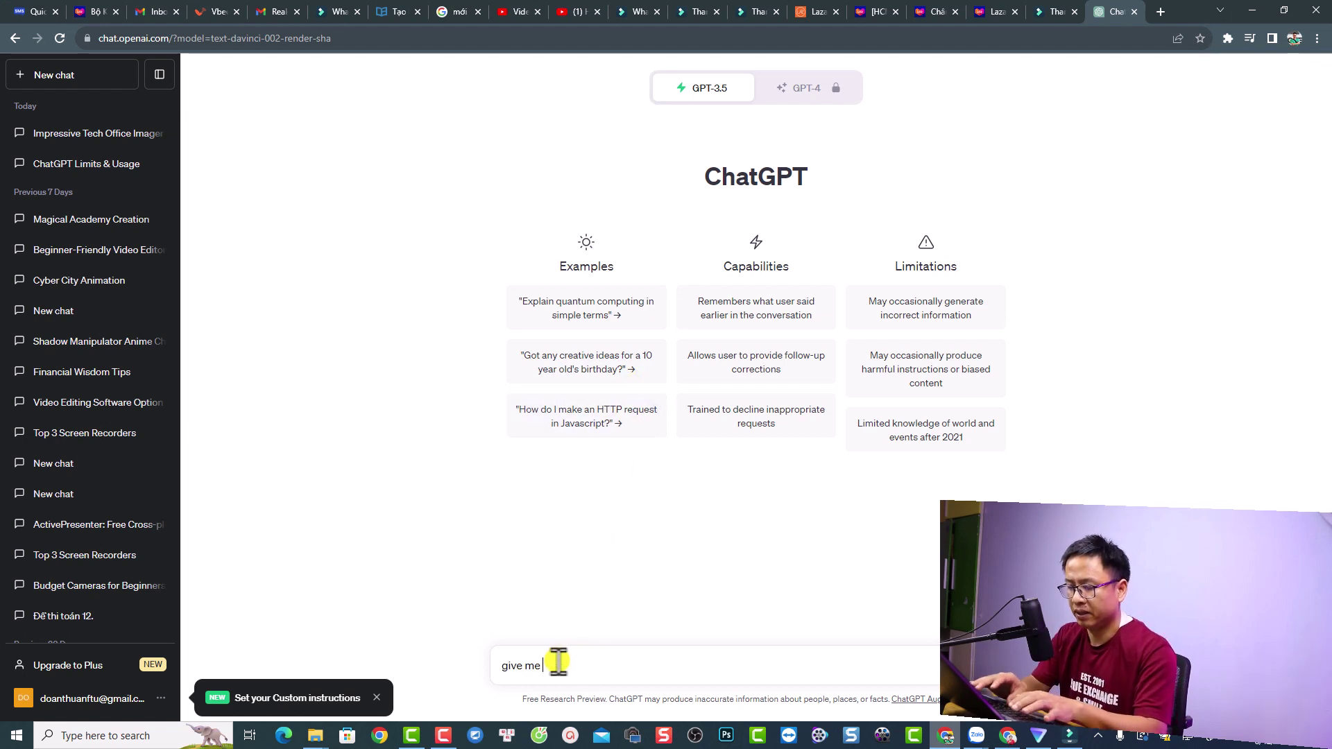
type("a prompt to generate a f")
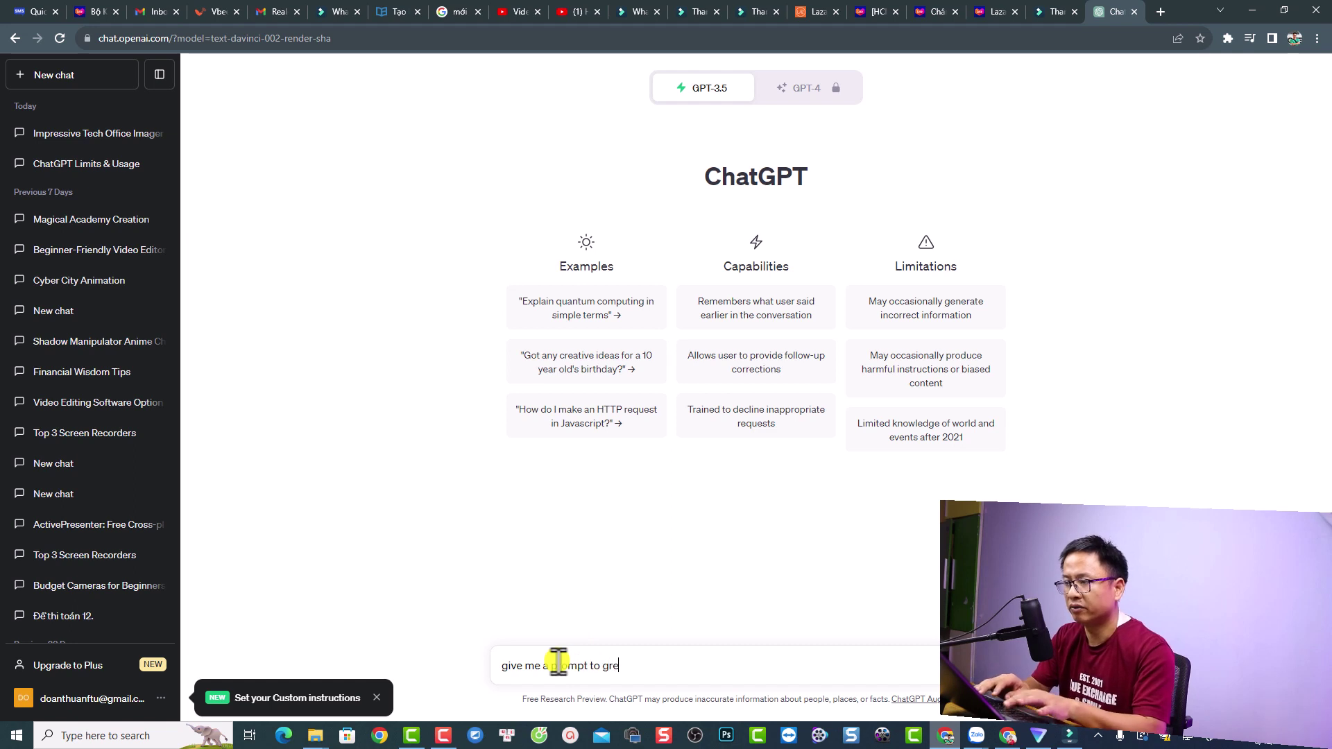
type("anc")
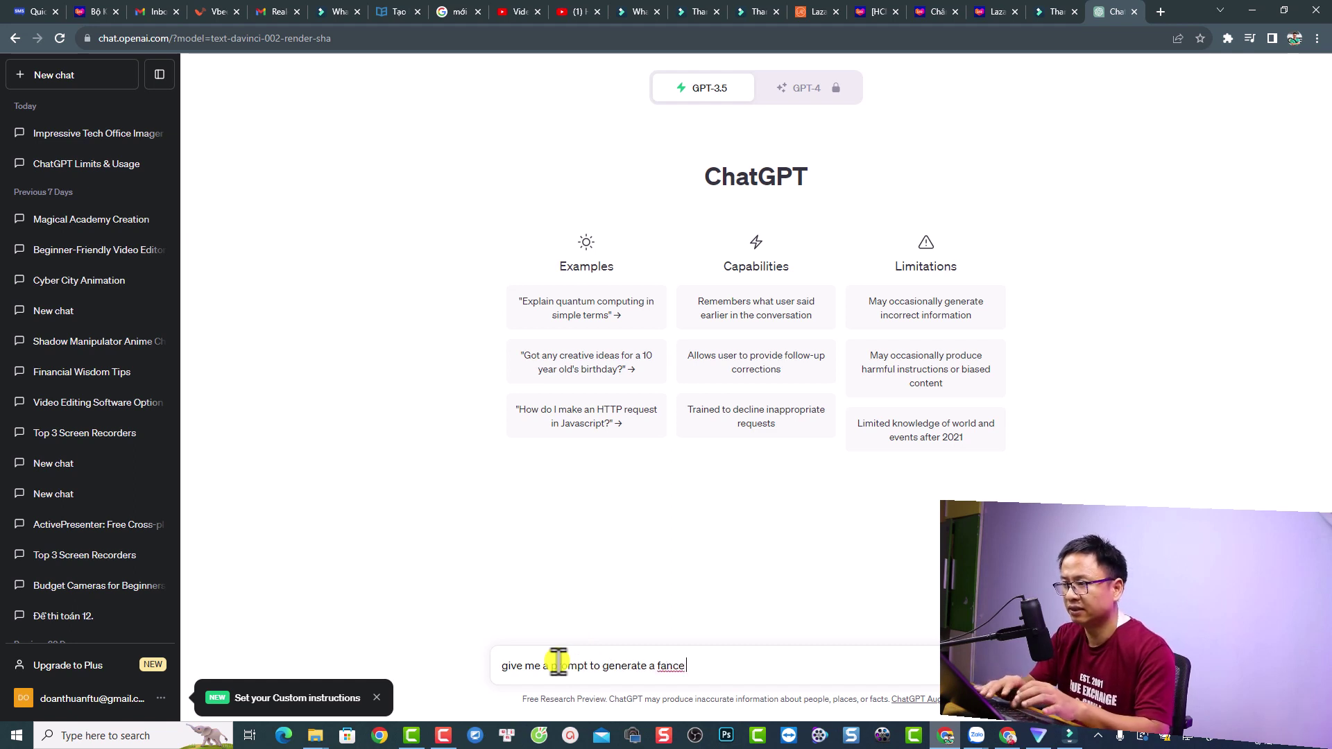
type("y off")
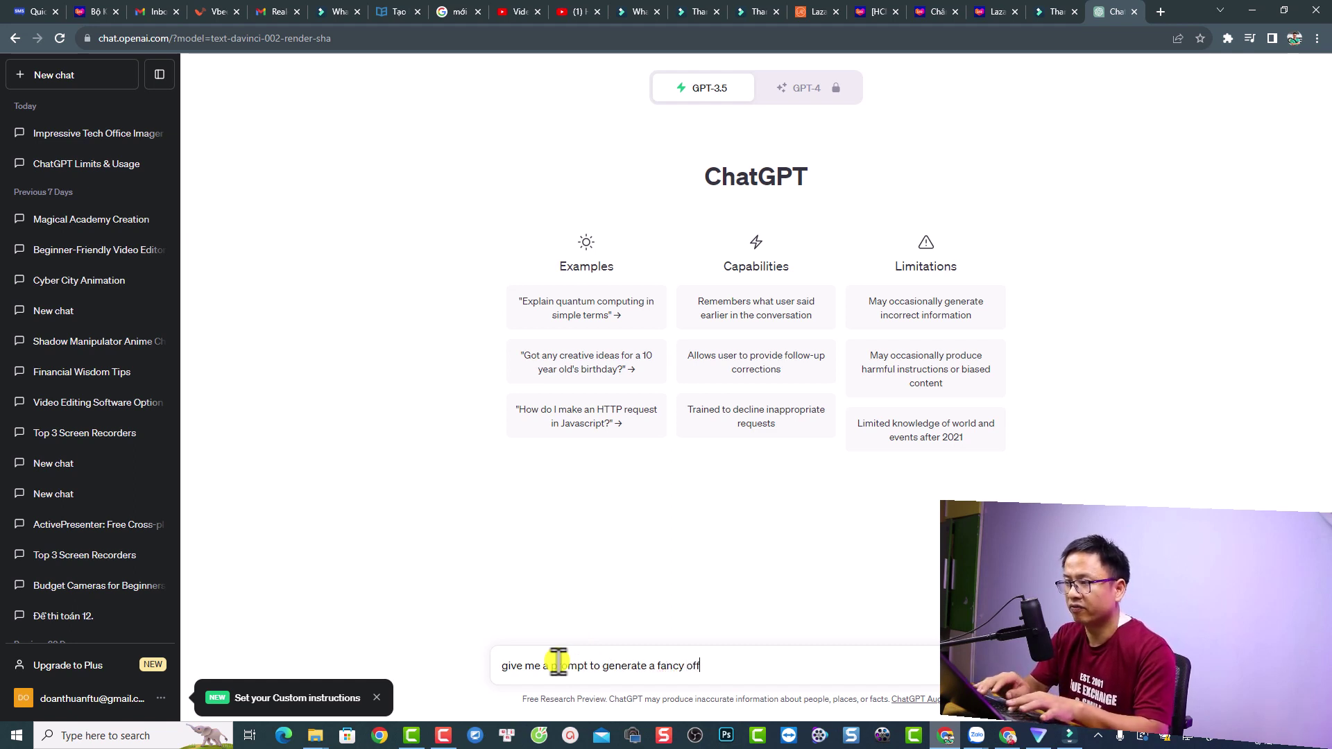
type("ice background")
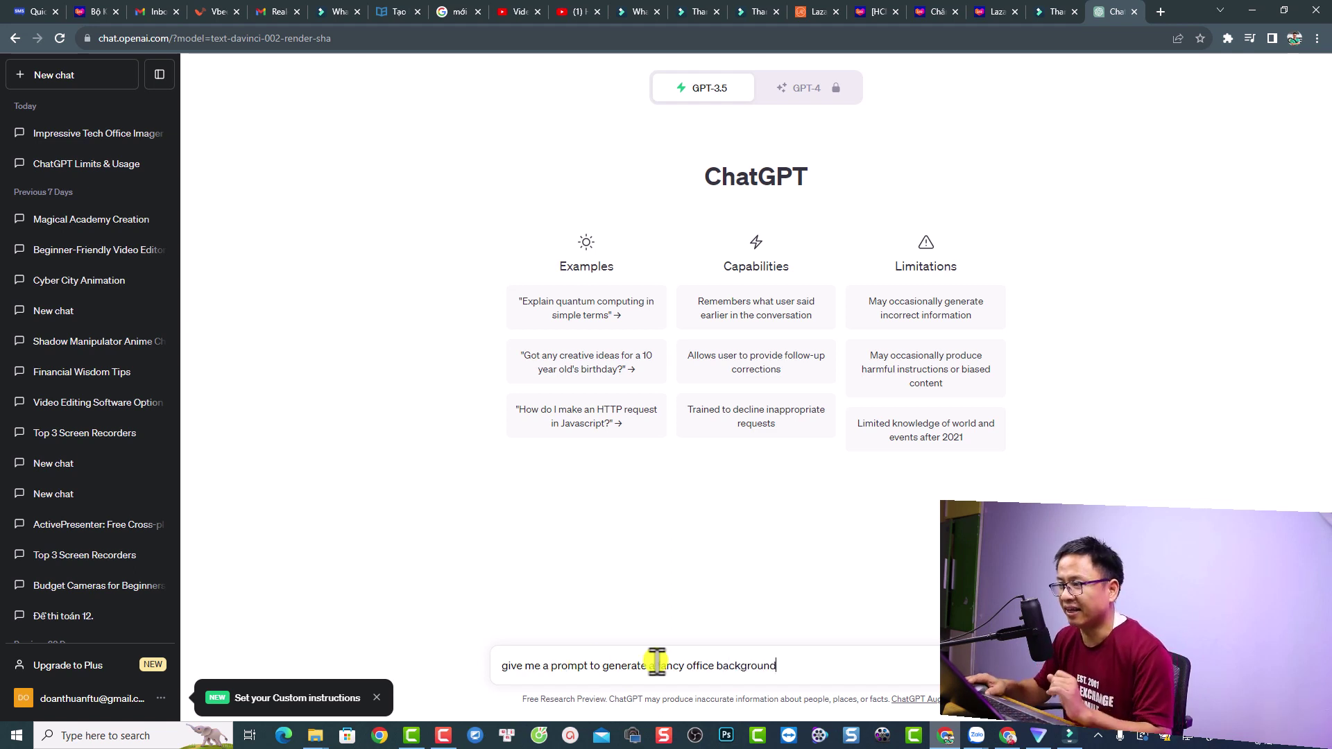
key("Return")
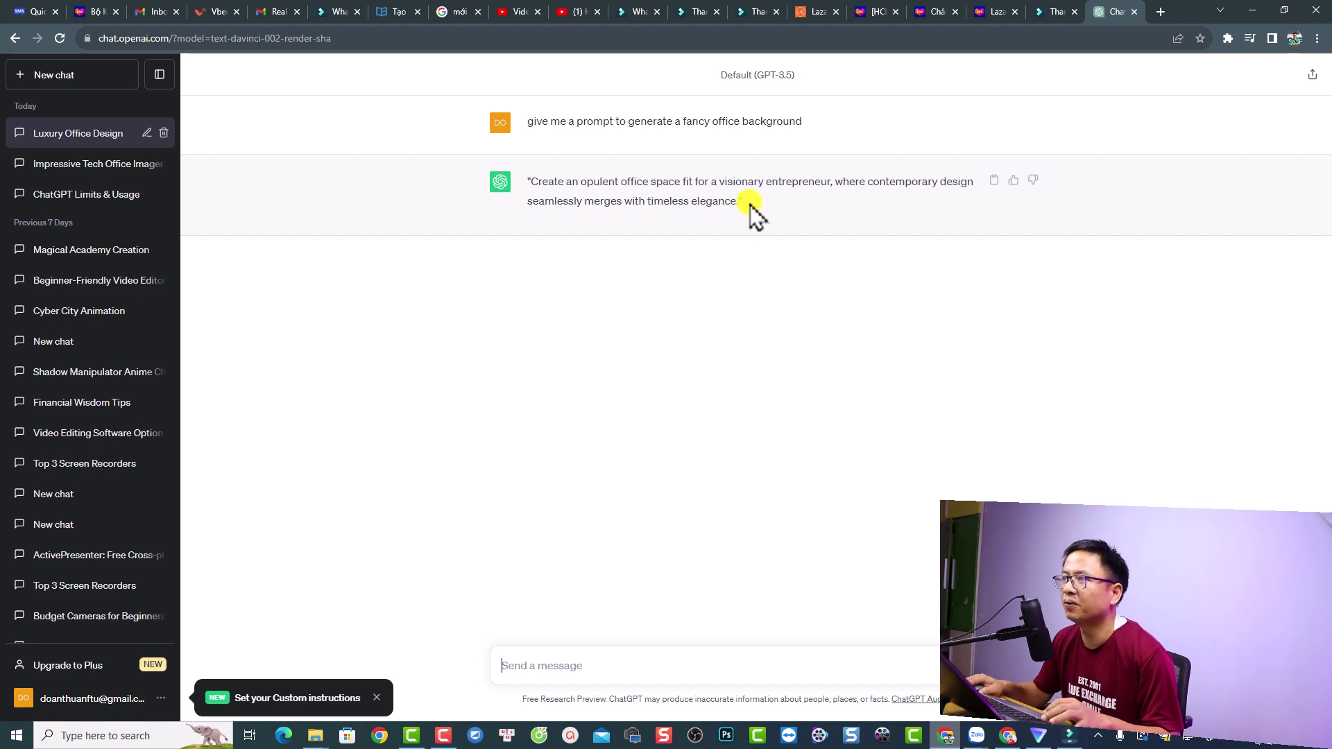
Copy ChatGPT's opulent office prompt and paste it into the AI Image description in Filmora.
left_click_drag(749, 204, 526, 189)
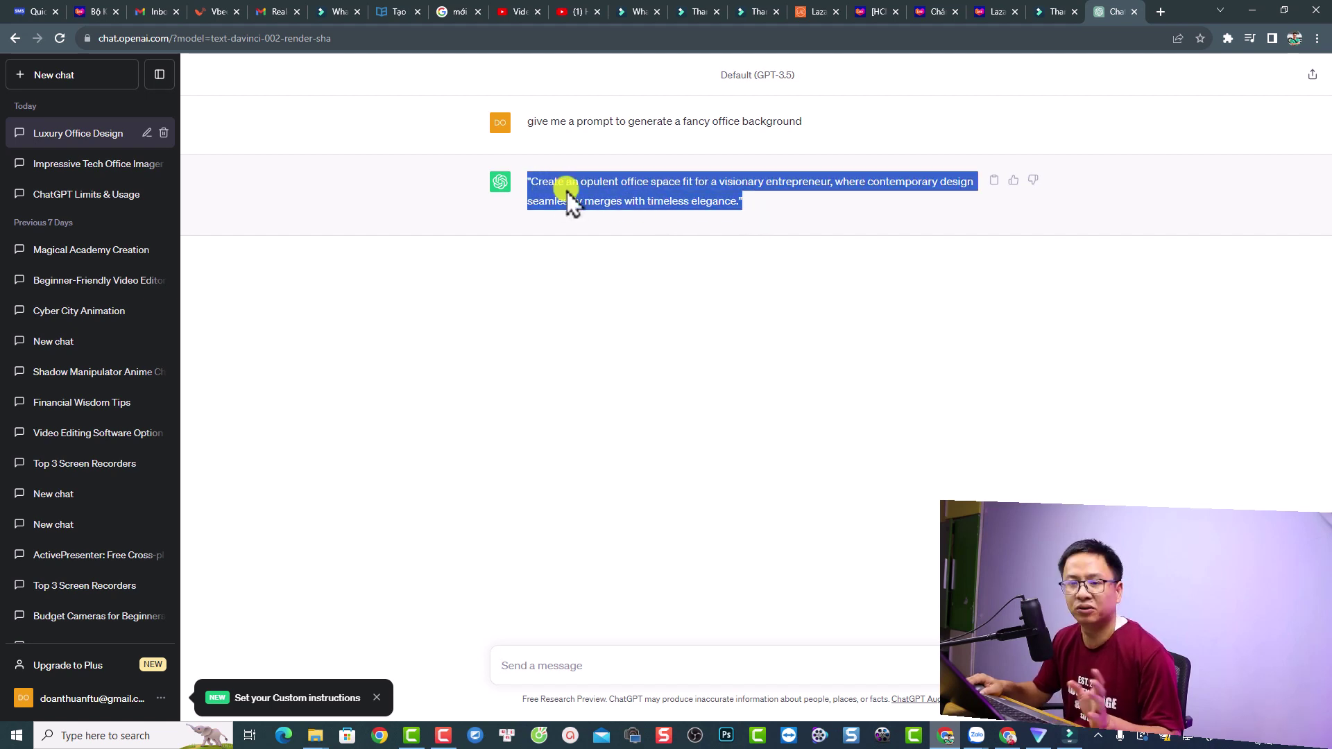
right_click(608, 186)
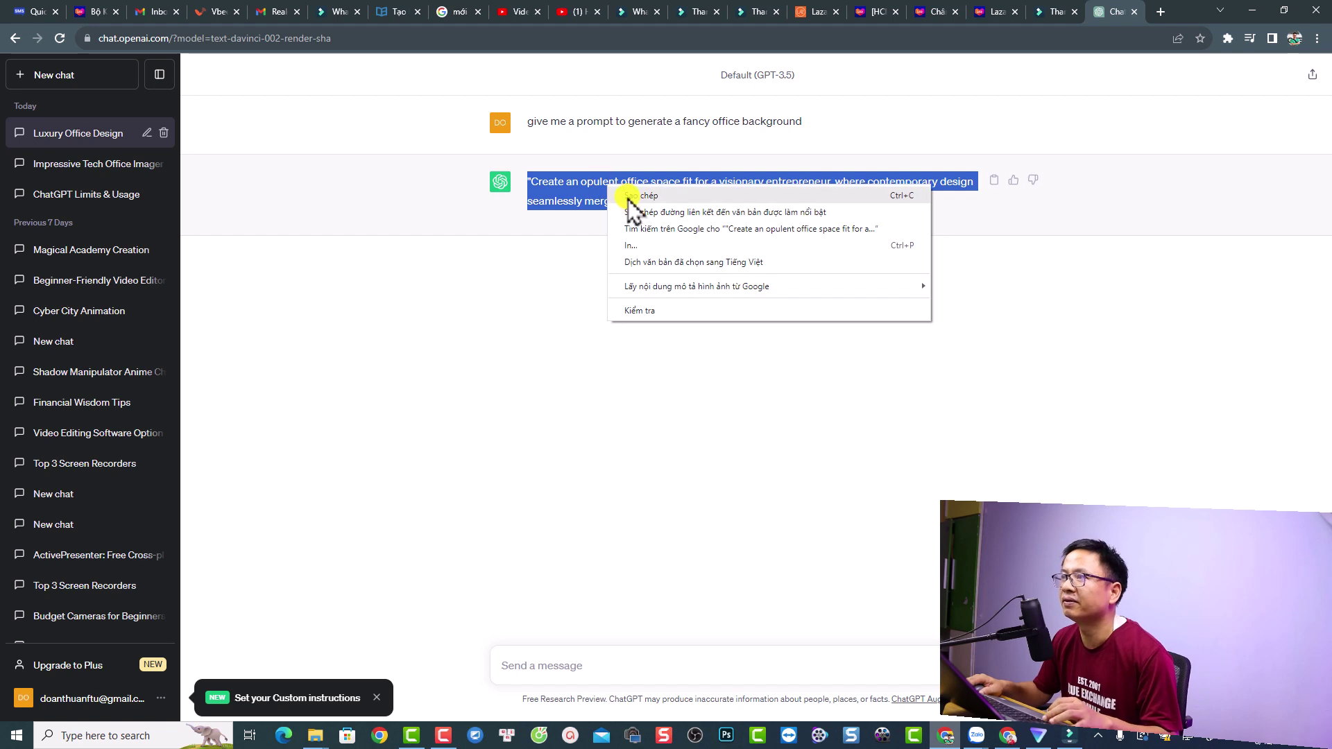
left_click(631, 196)
left_click(1064, 737)
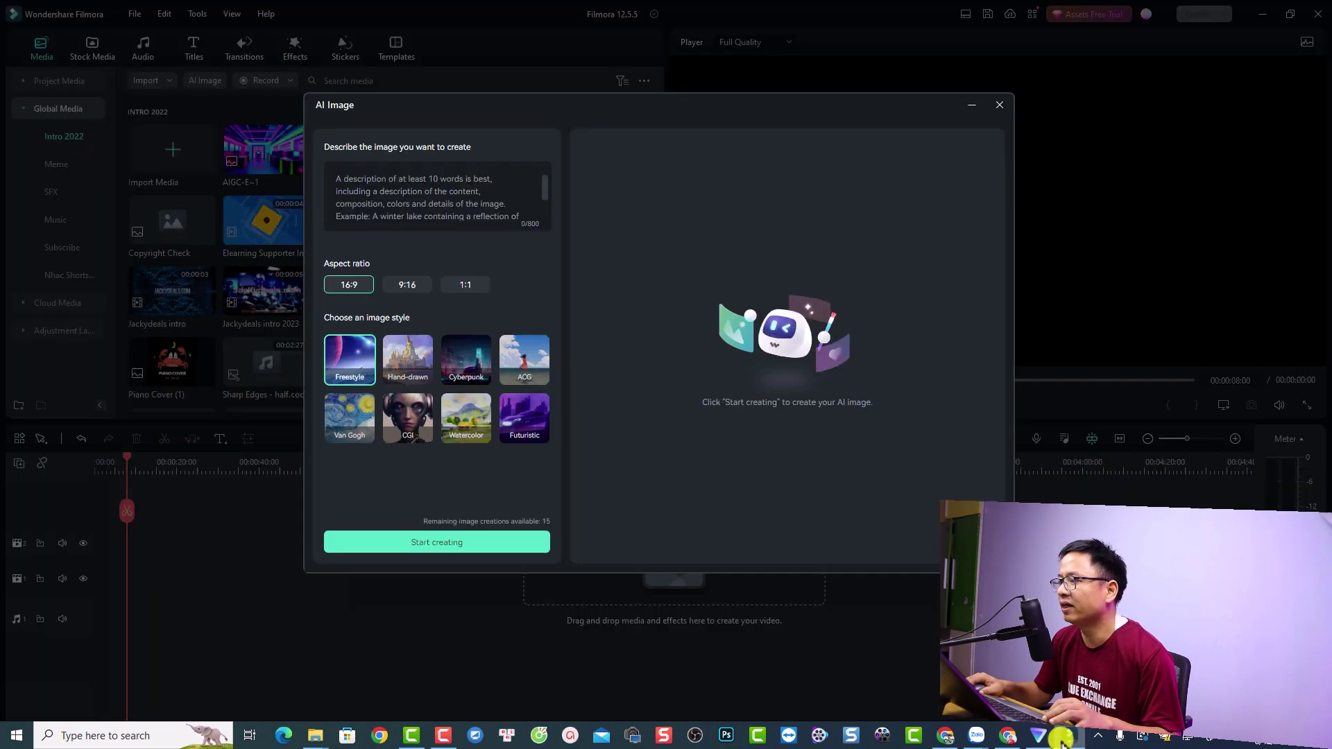
left_click(354, 191)
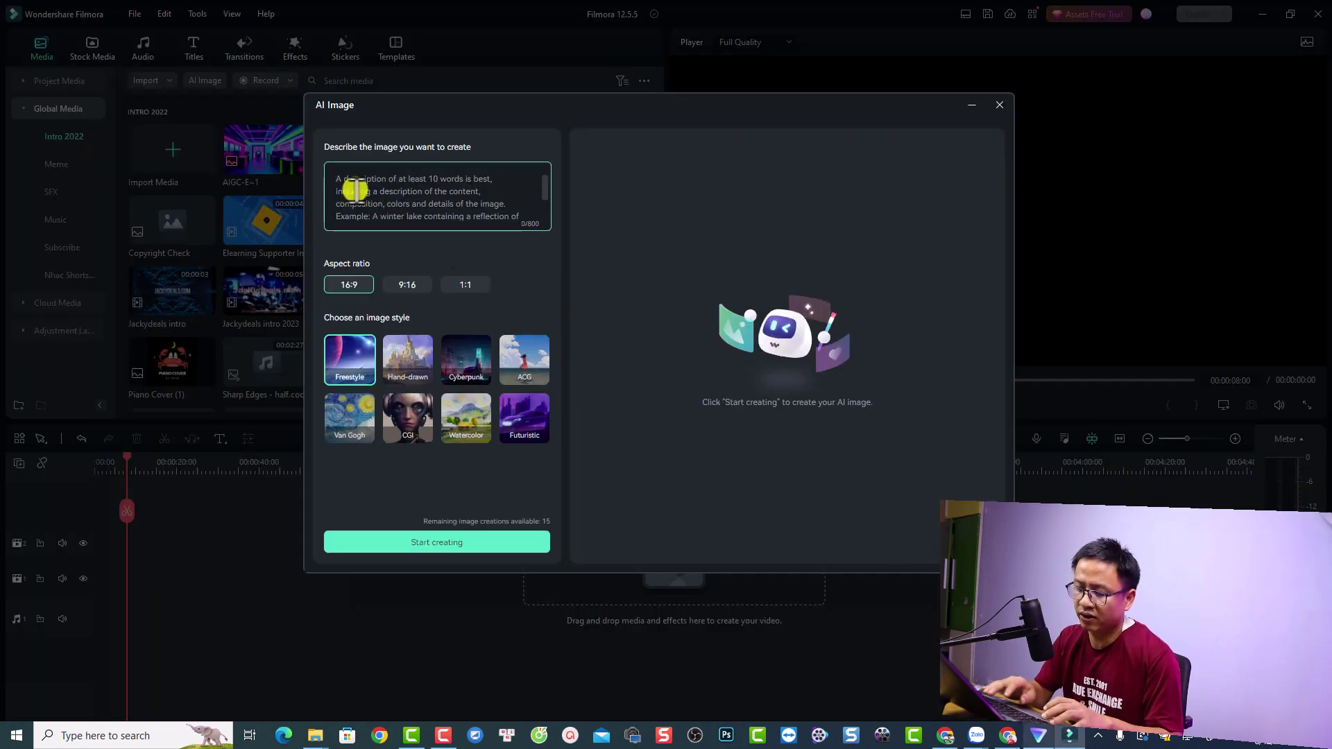
key("ctrl+v")
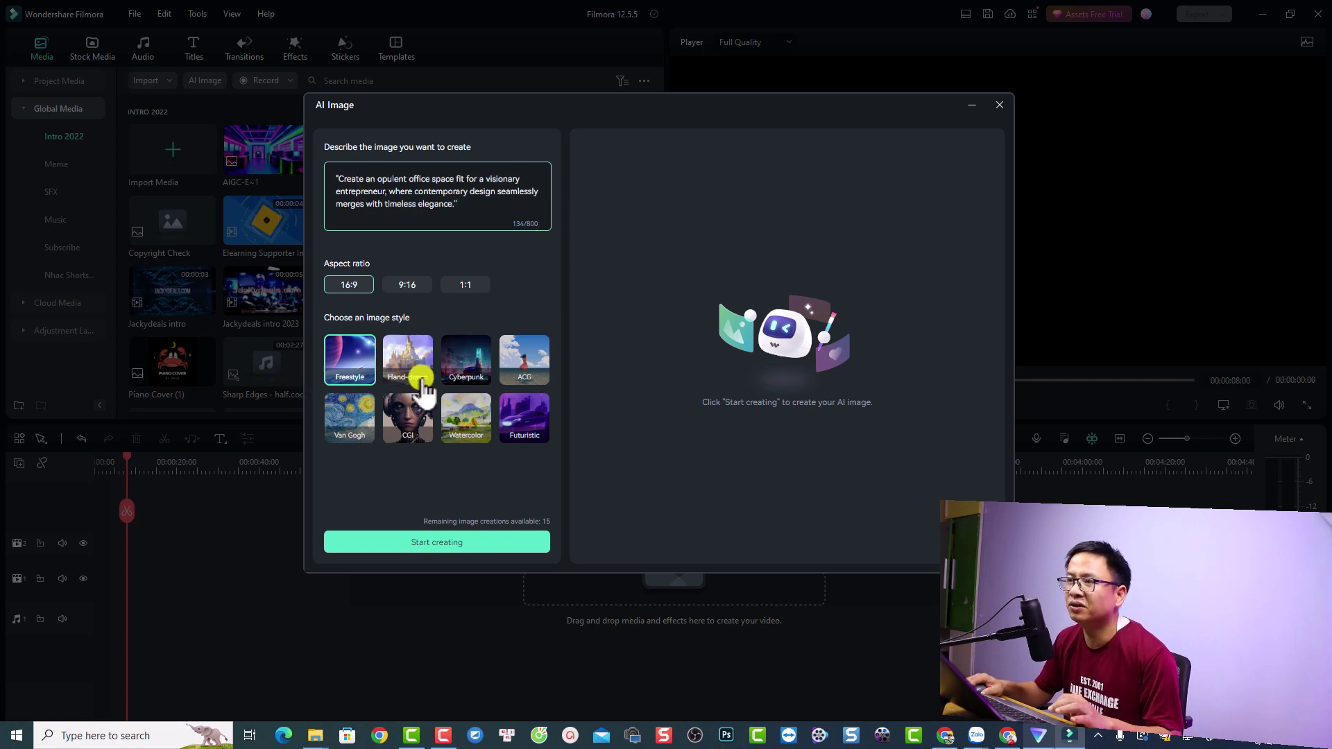
Generate the AI image in the Futuristic style and download it to the media library.
left_click(520, 436)
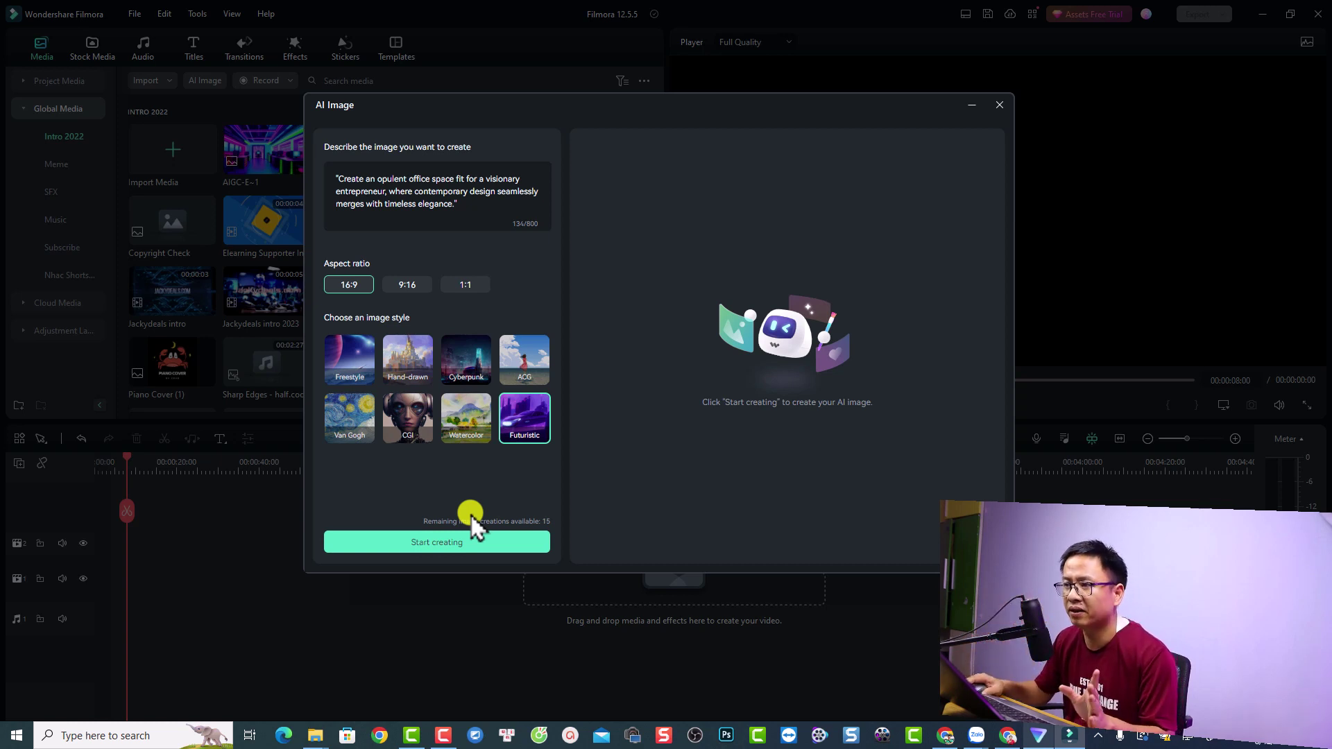
left_click(429, 544)
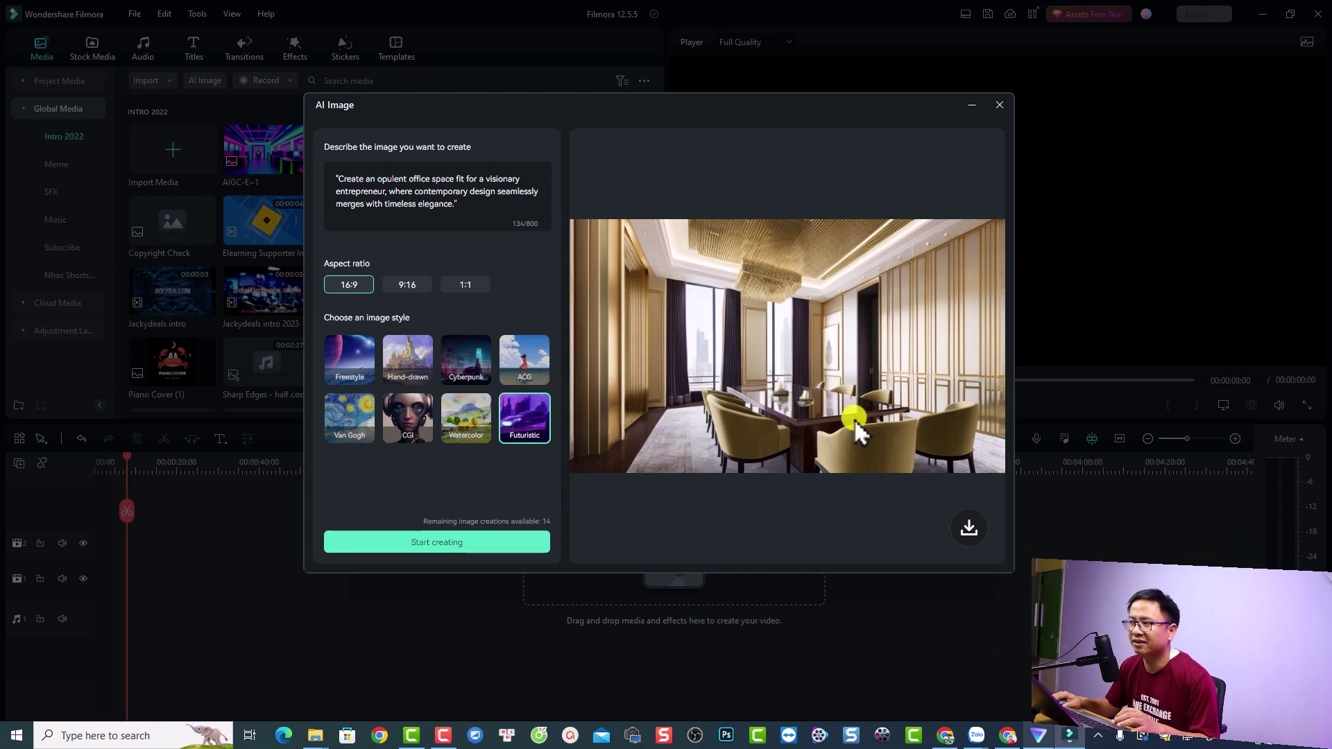
left_click(969, 527)
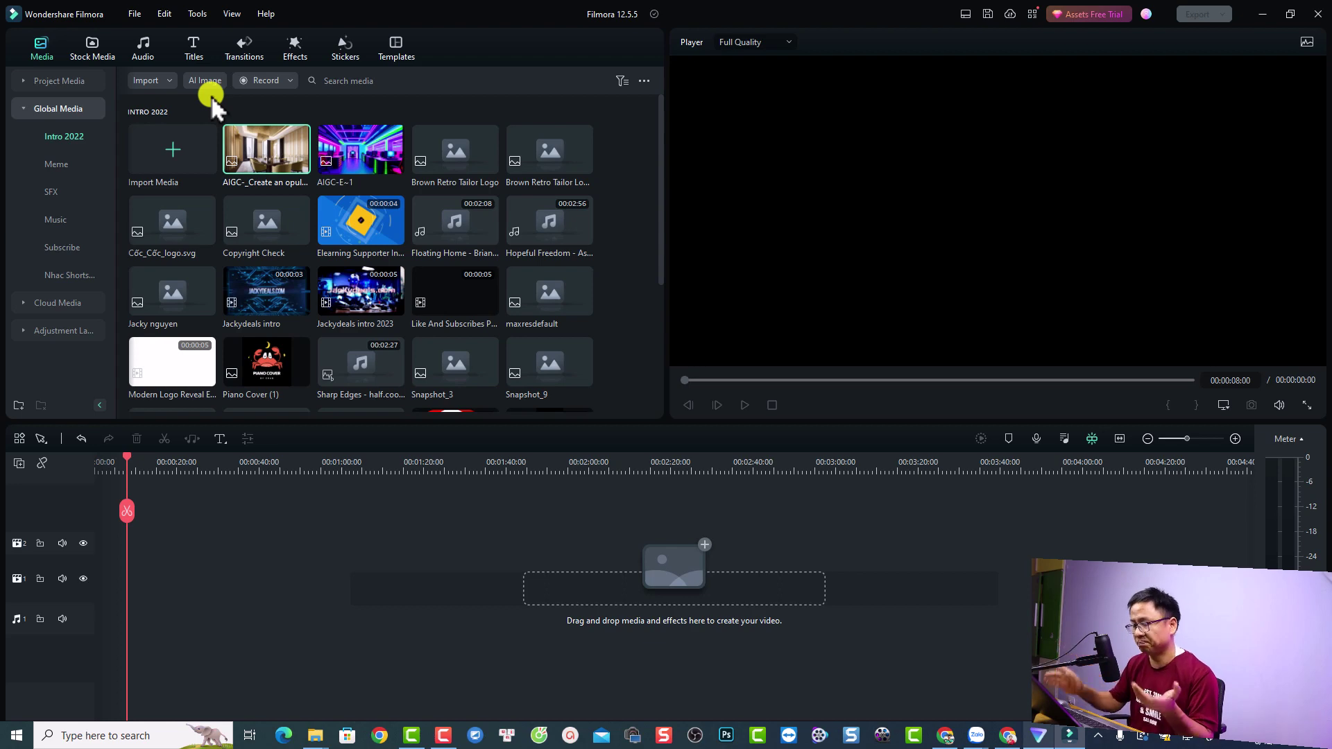
Copy the office prompt from ChatGPT again and switch to Leonardo.ai to replace the existing image prompt with it.
left_click(946, 735)
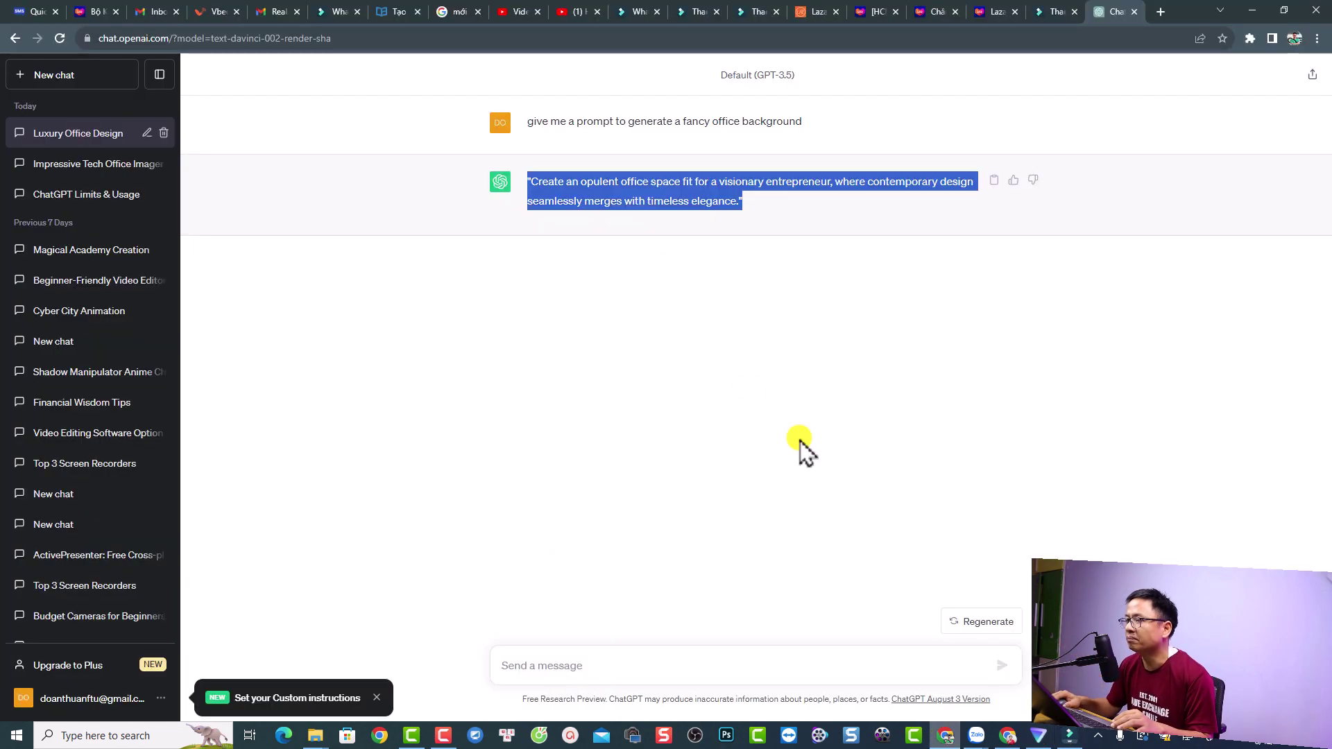
right_click(610, 199)
left_click(642, 207)
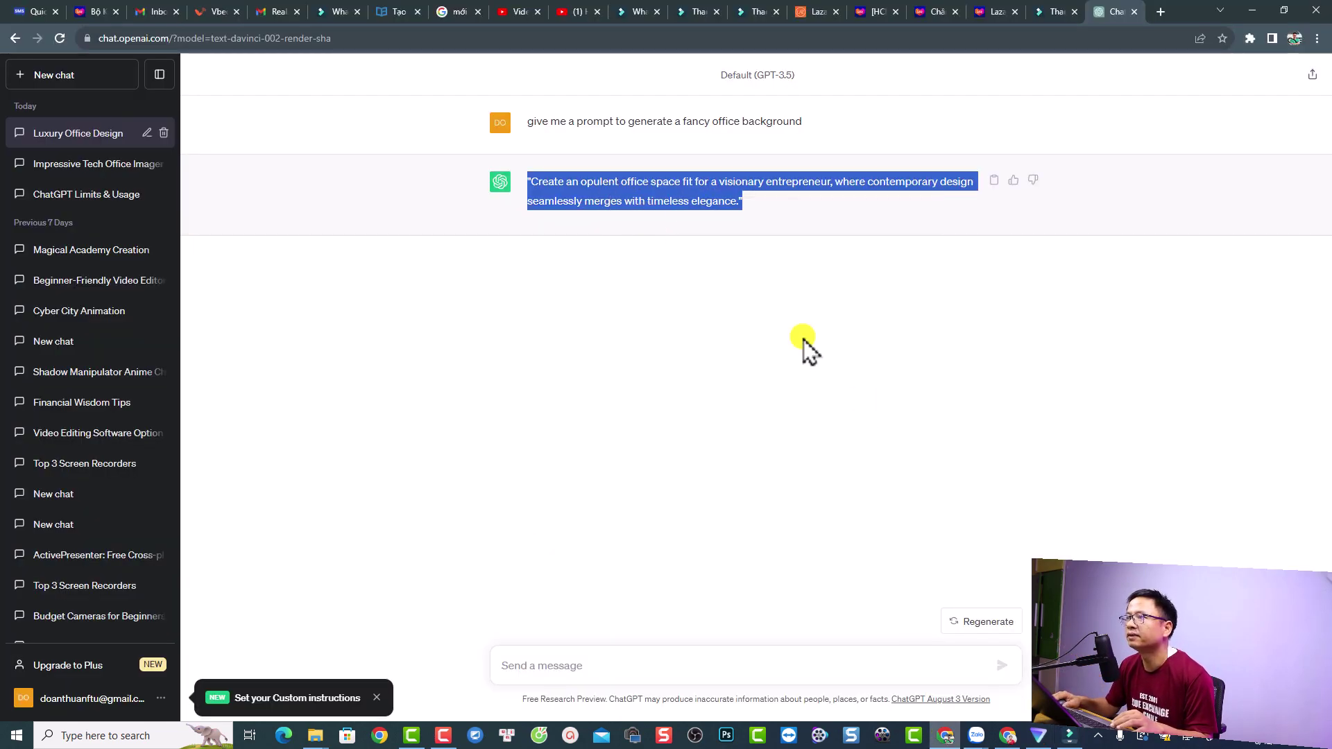
left_click(1007, 735)
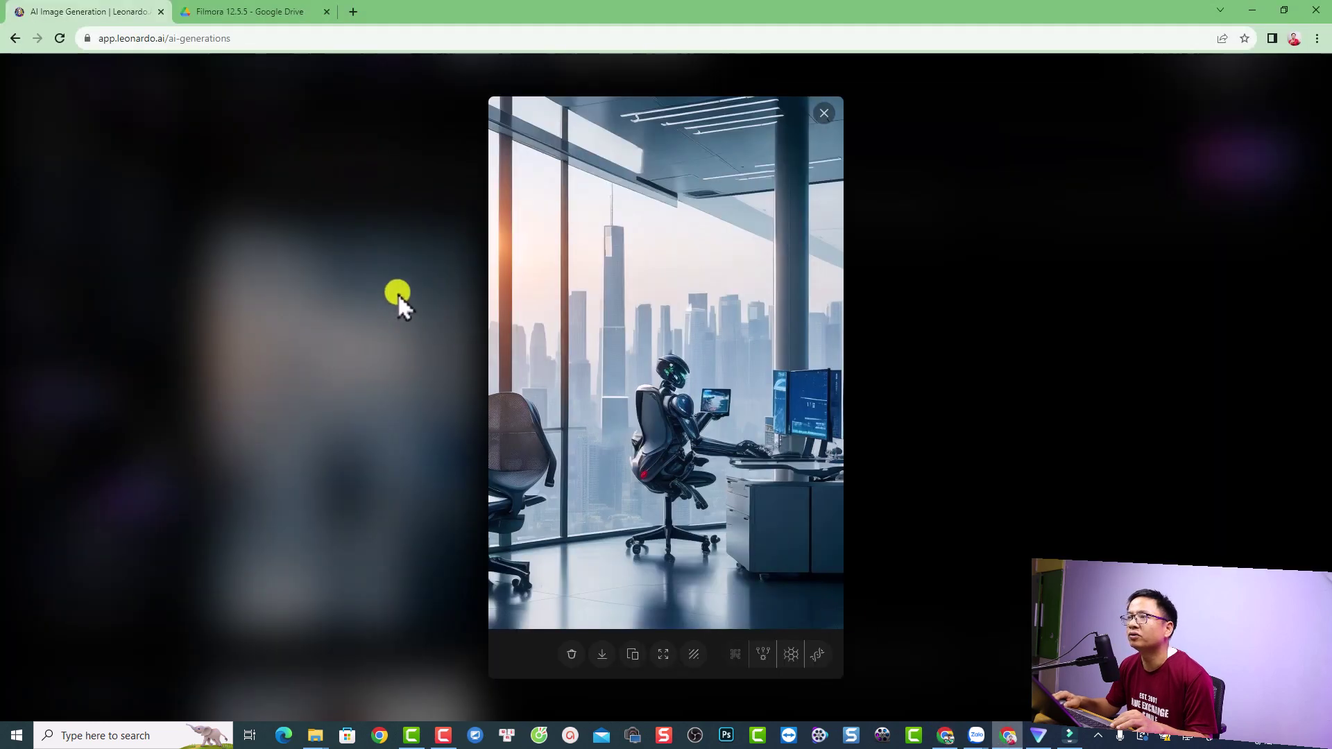
left_click(830, 122)
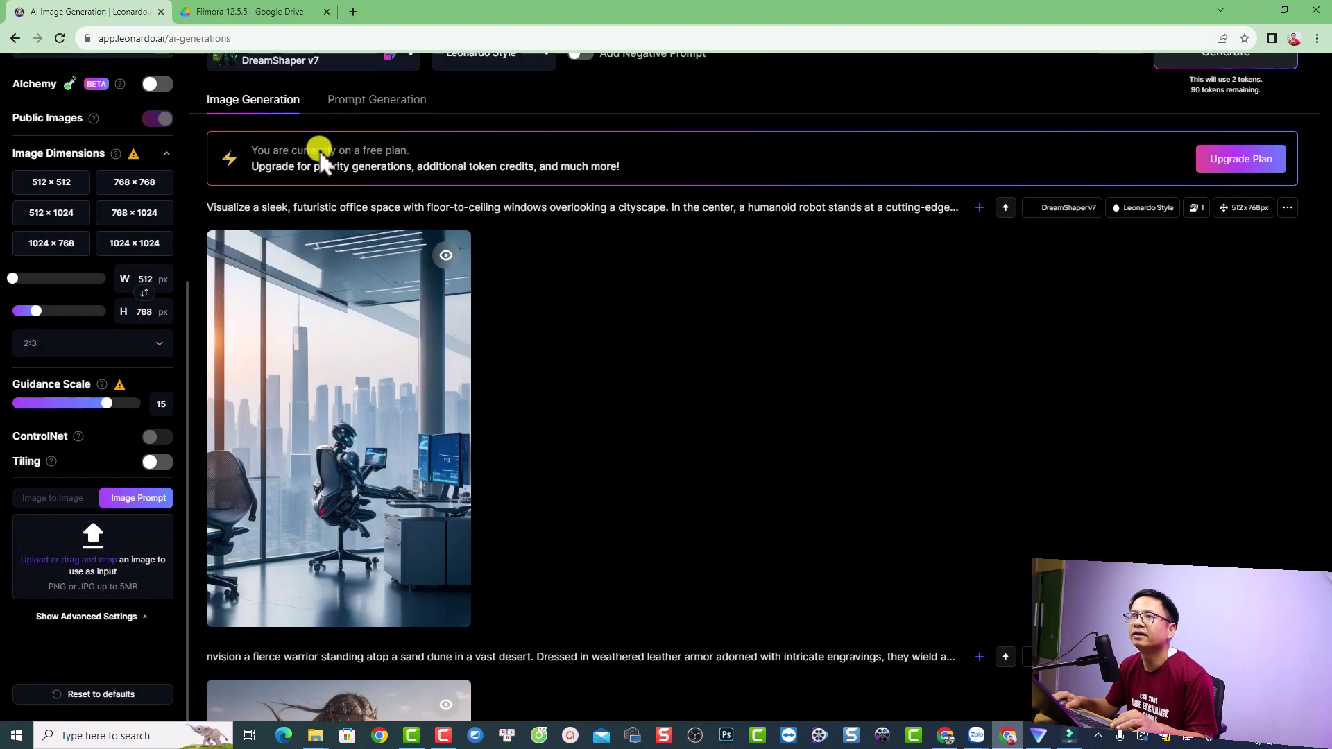
scroll(406, 252, "up", 2)
triple_click(447, 145)
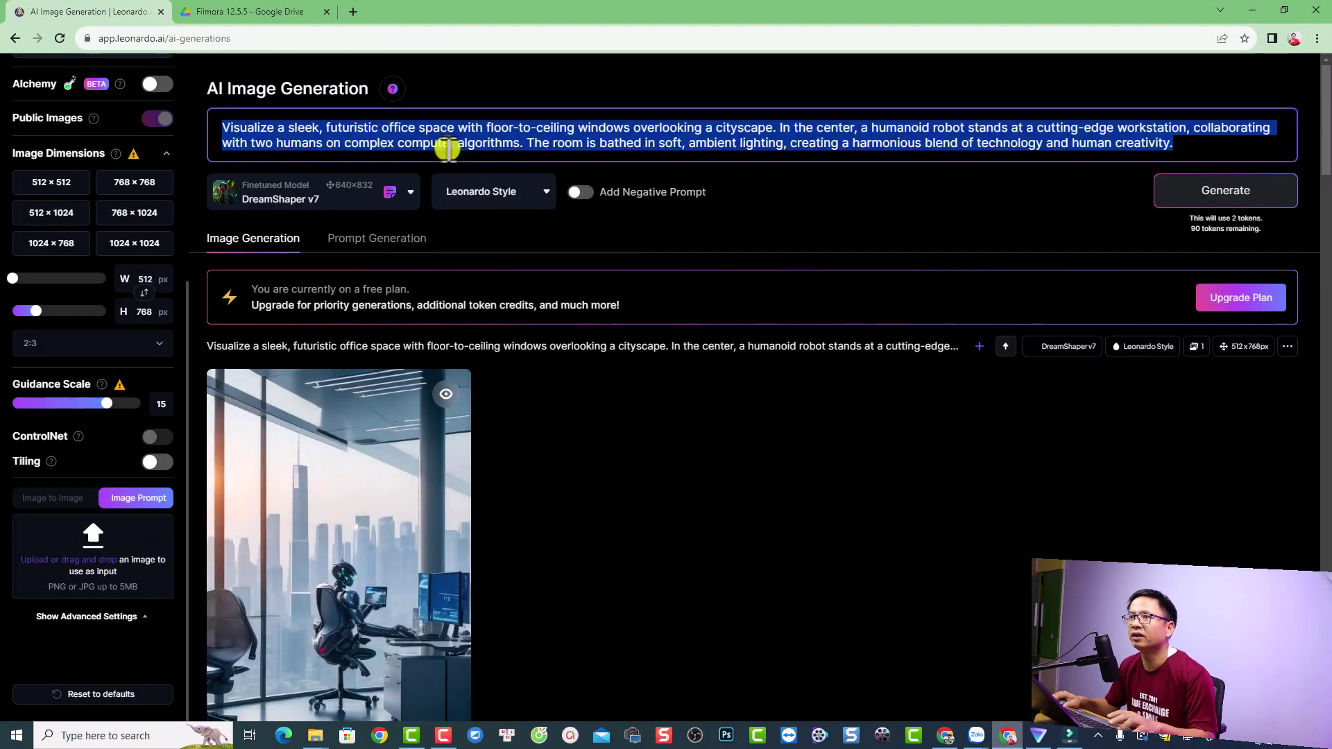
key("ctrl+v")
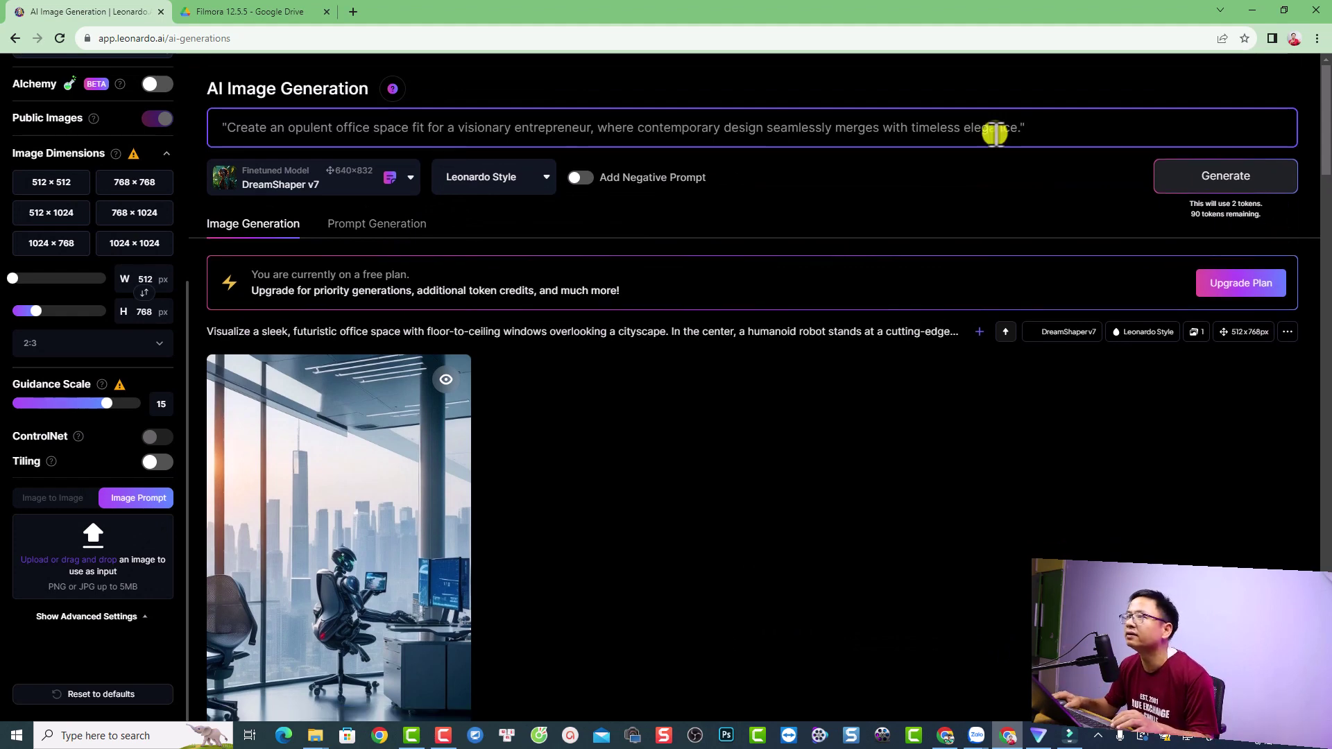
Generate an image from the opulent office prompt and open the result enlarged.
left_click(1172, 178)
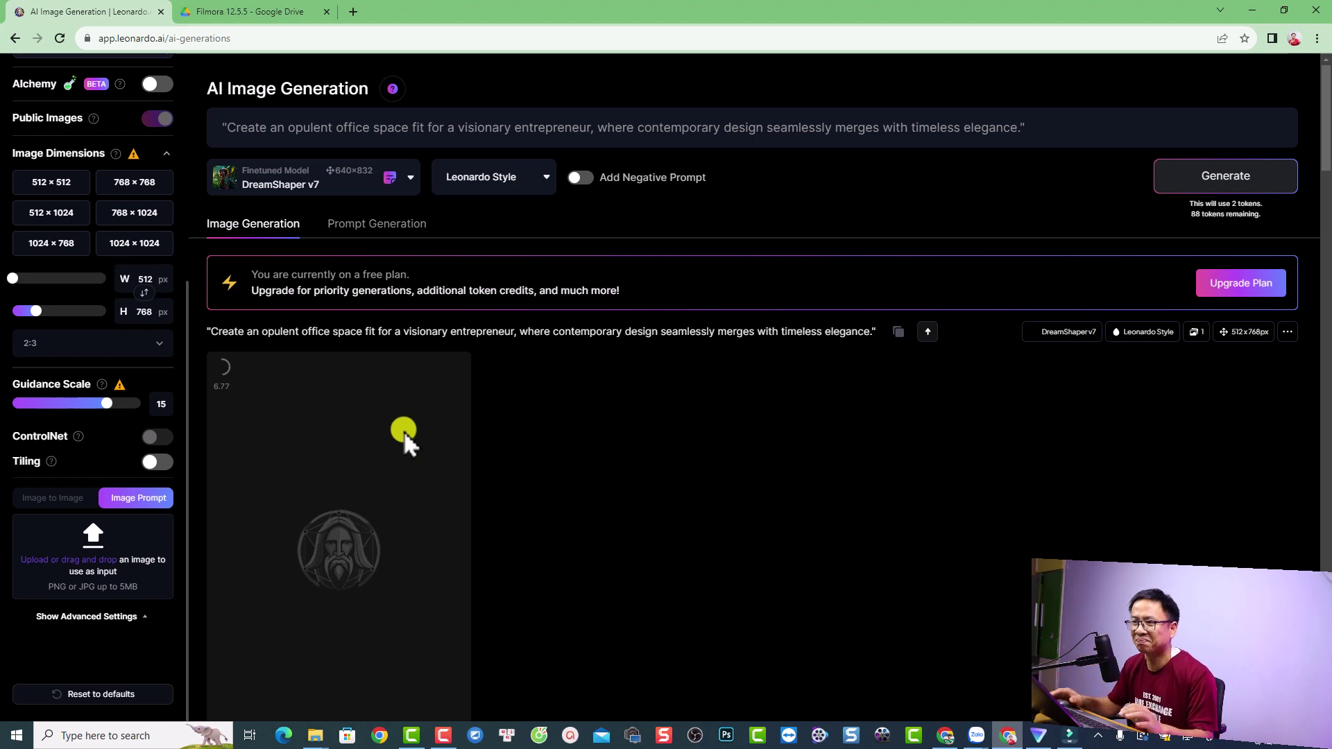
scroll(403, 430, "down", 3)
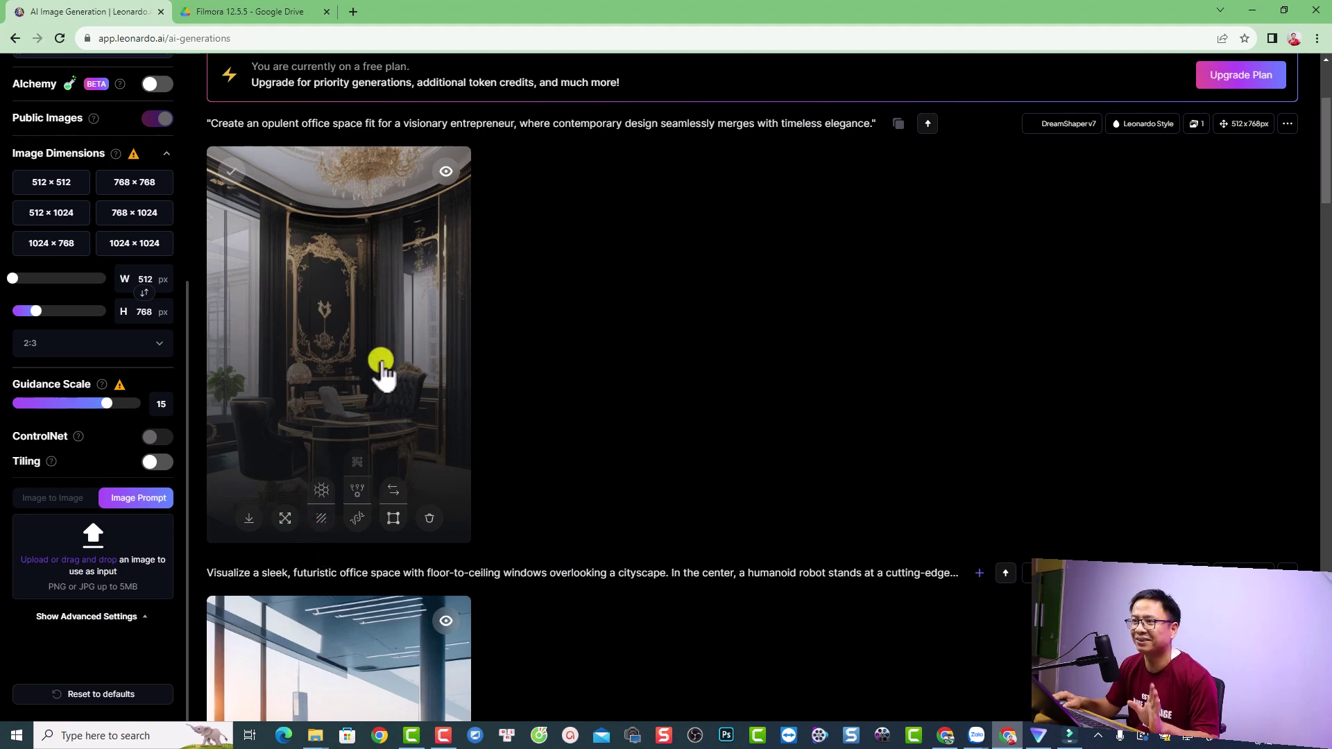
left_click(316, 379)
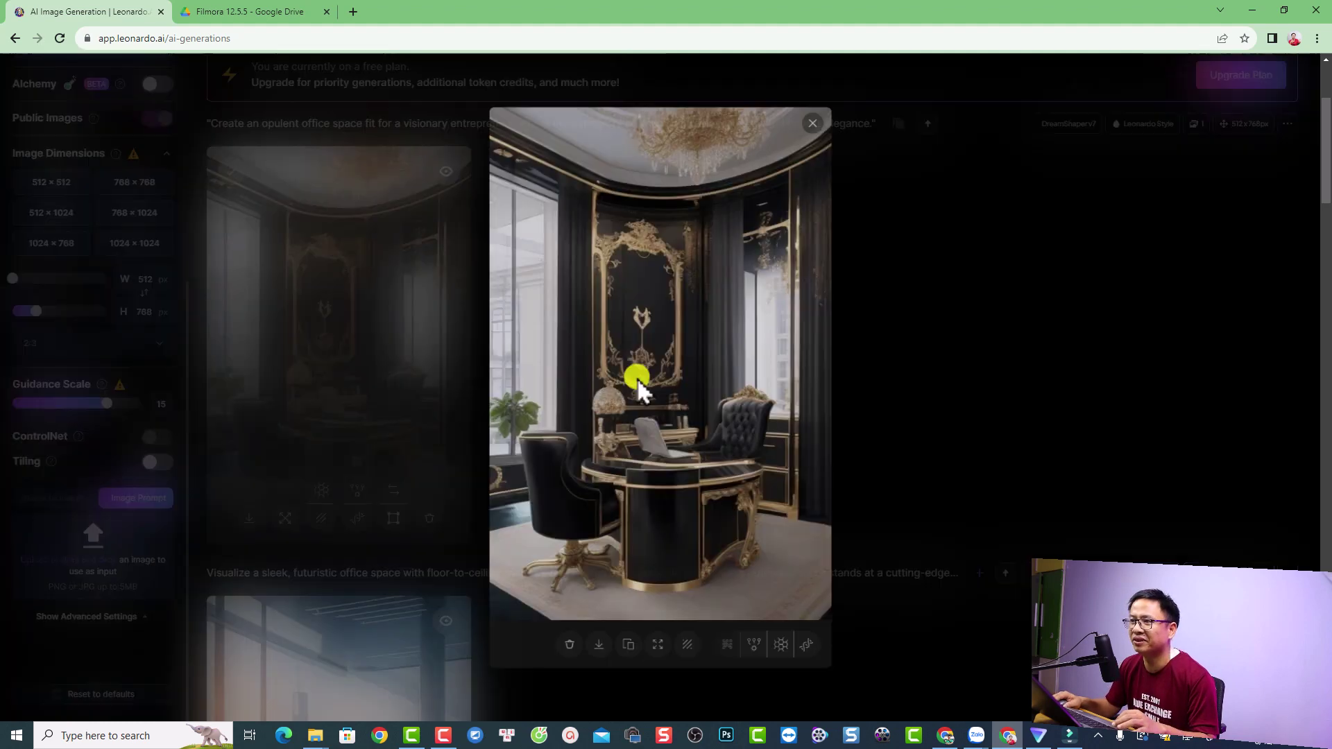